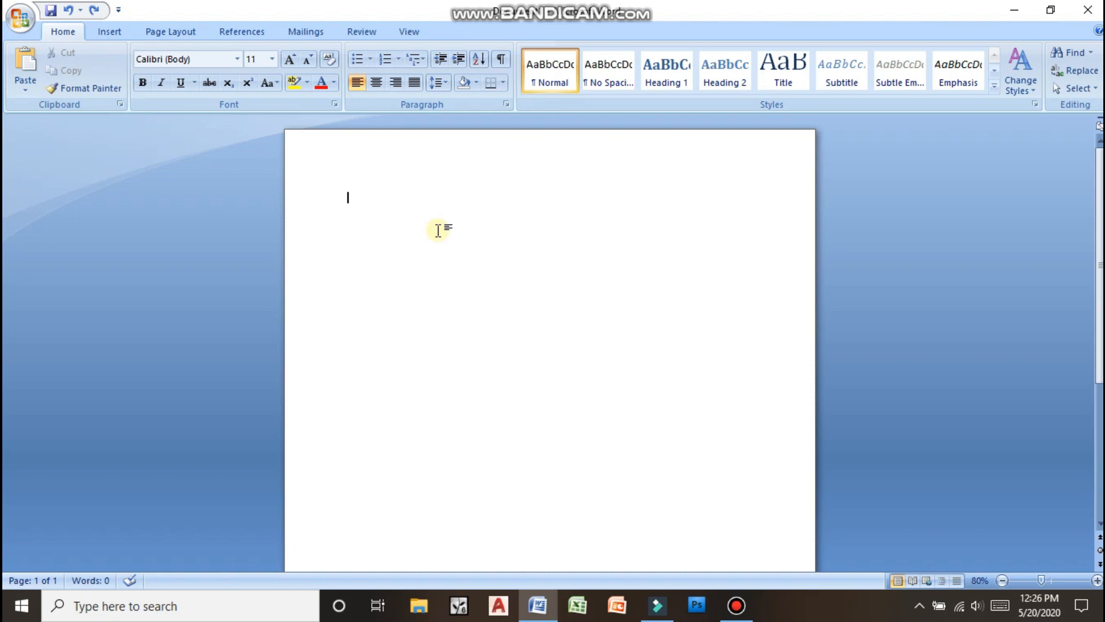
Step: Enter the title "CARA BELAJAR MICROSOFT WORD DENGAN MUDAH" on the first line of the document
type("CARA")
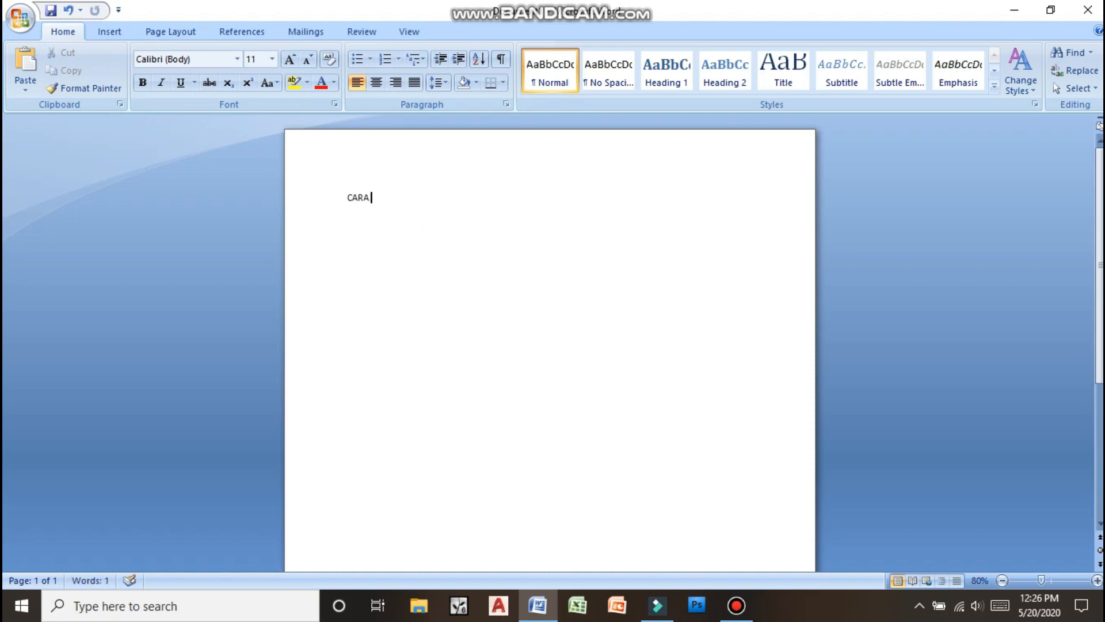
type(" BELAJAR MICROSOFT WORD DENGAN ,UDAH")
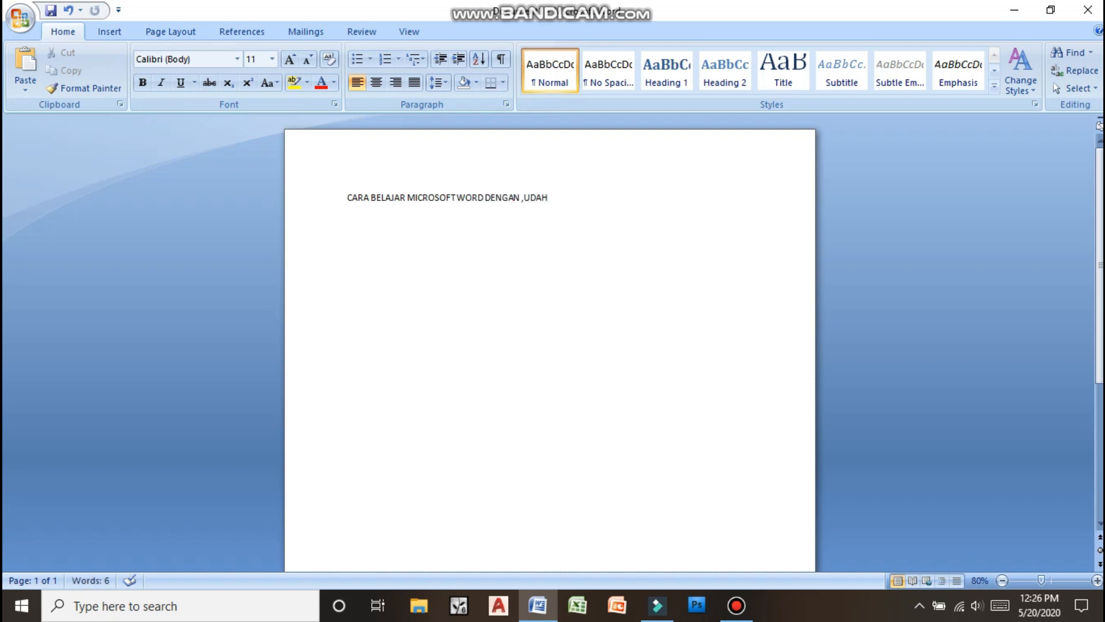
left_click(522, 199)
key("BackSpace")
key("Delete")
type("M")
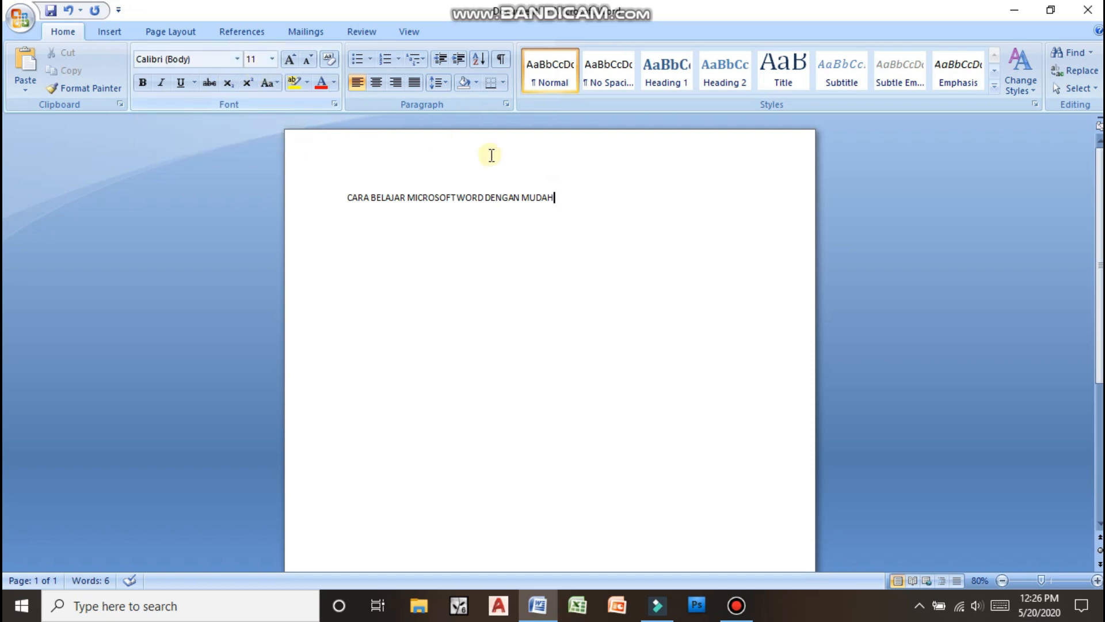
Step: Set the title's font size to 14, try left and right alignment, and center it
left_click_drag(581, 202, 337, 206)
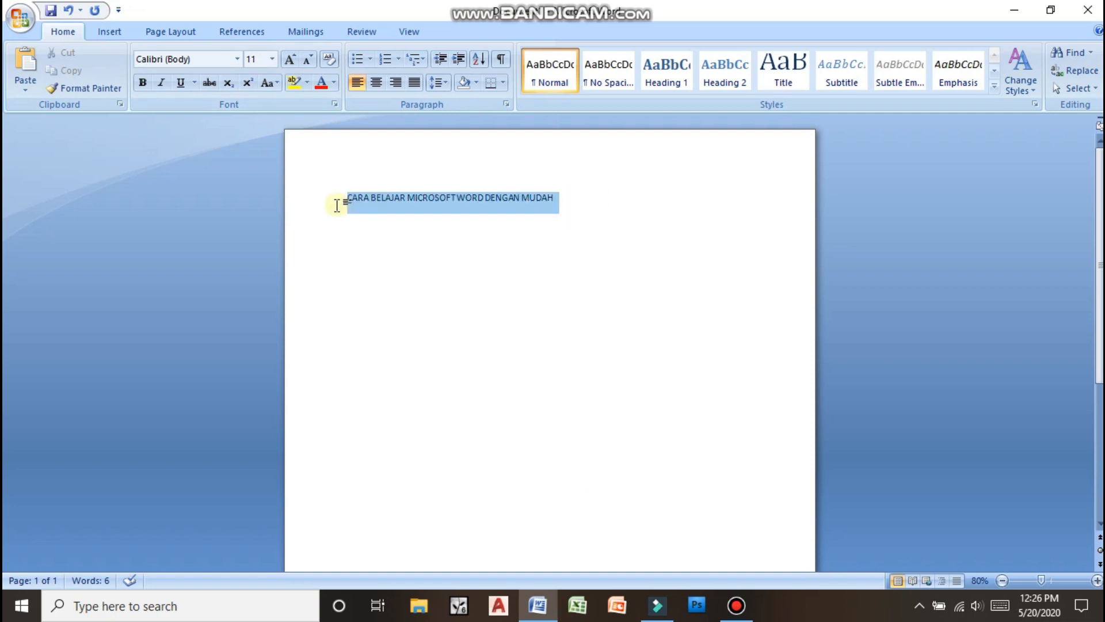
left_click(260, 59)
type("14")
key("Return")
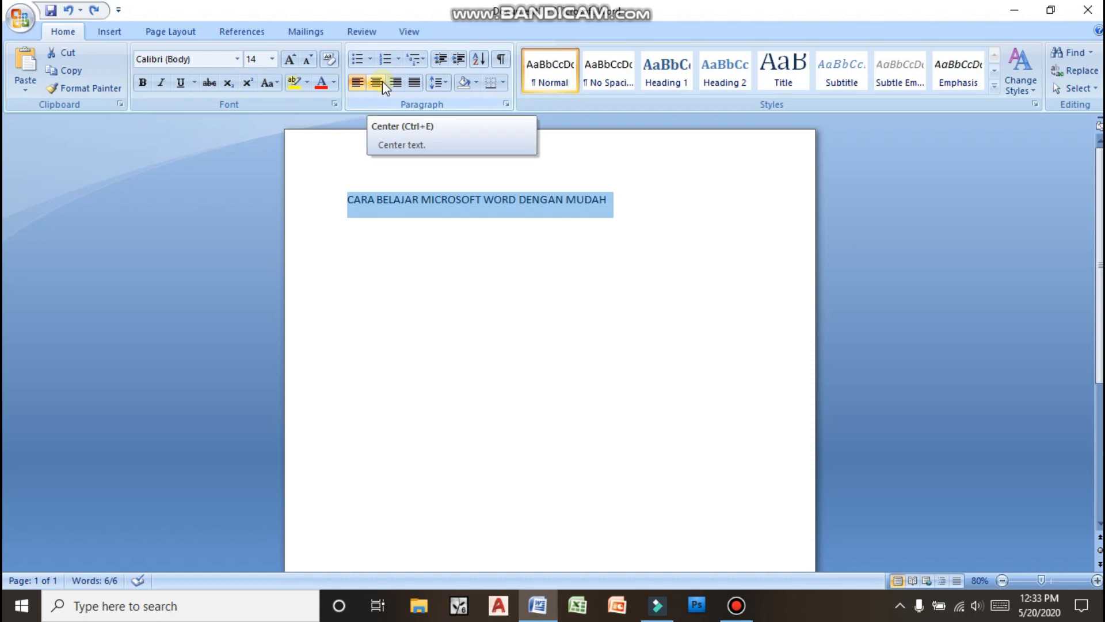
left_click(357, 84)
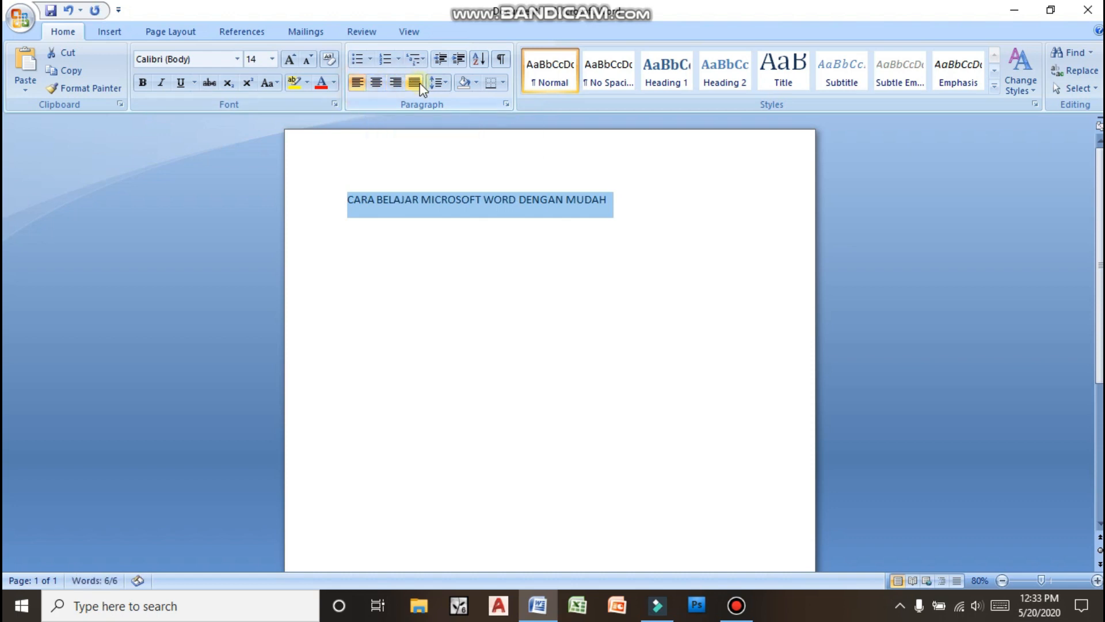
left_click(395, 84)
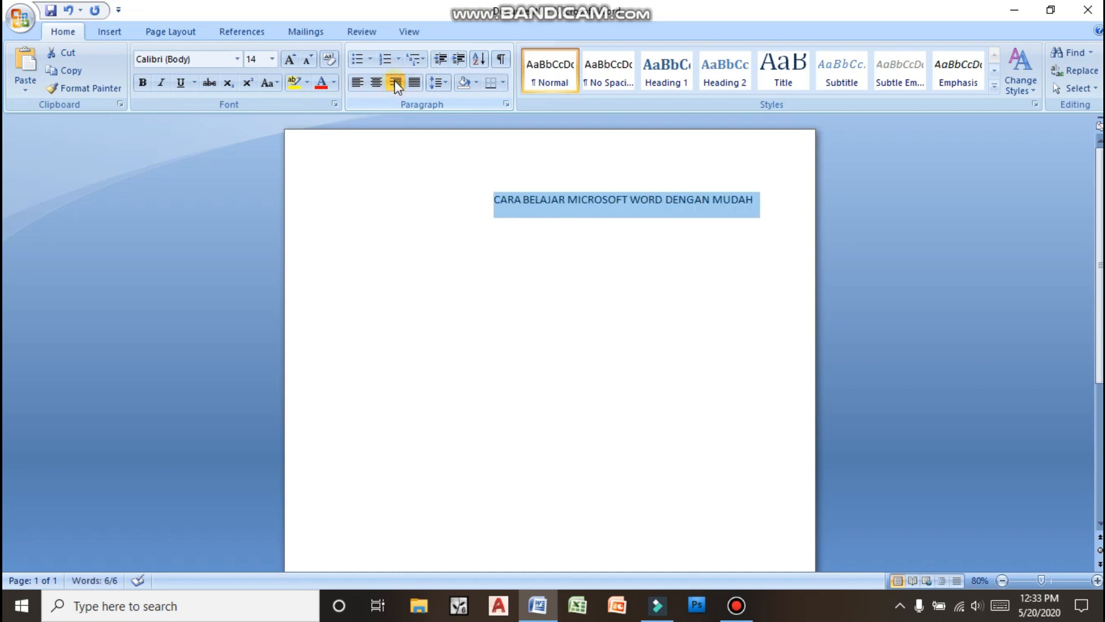
left_click(377, 84)
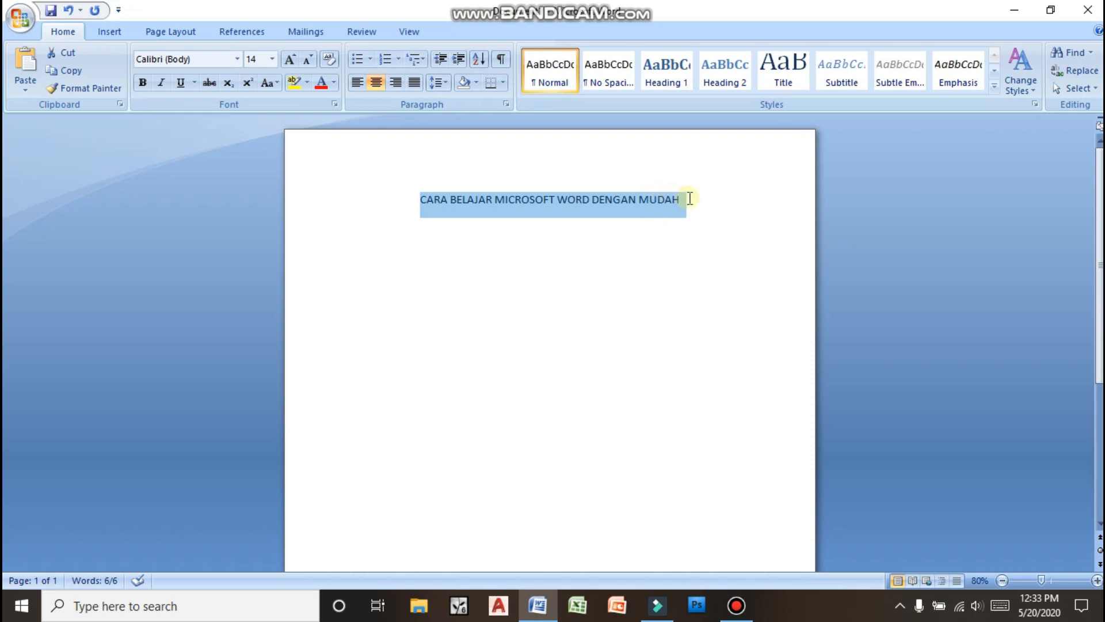
Step: Try underline and italic on the title and remove both formats again
left_click(181, 81)
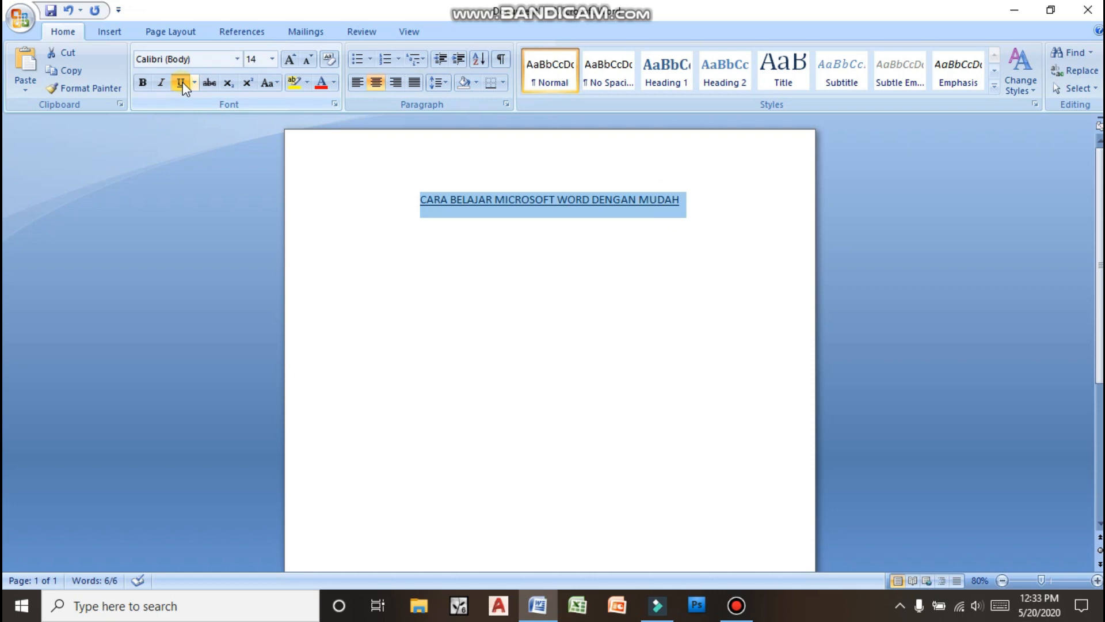
left_click(167, 88)
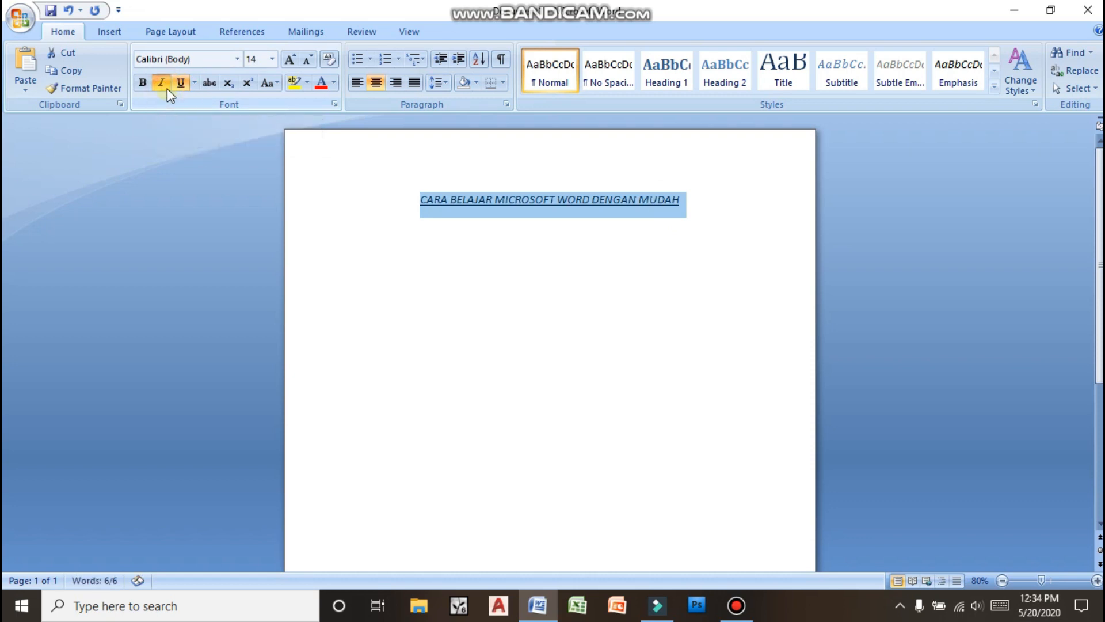
left_click(180, 83)
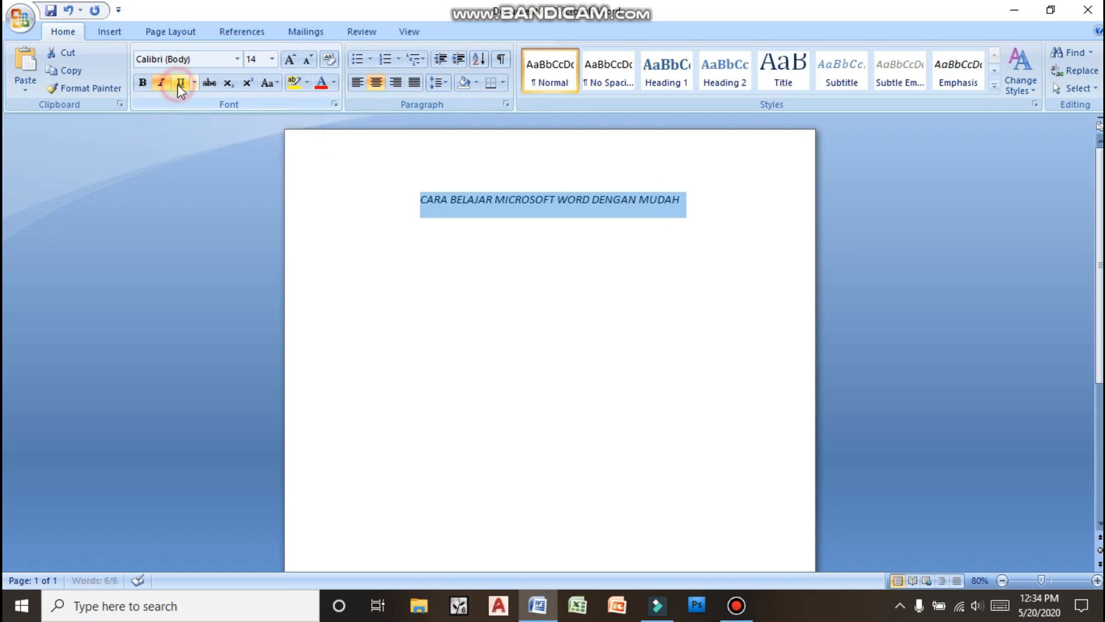
left_click(167, 81)
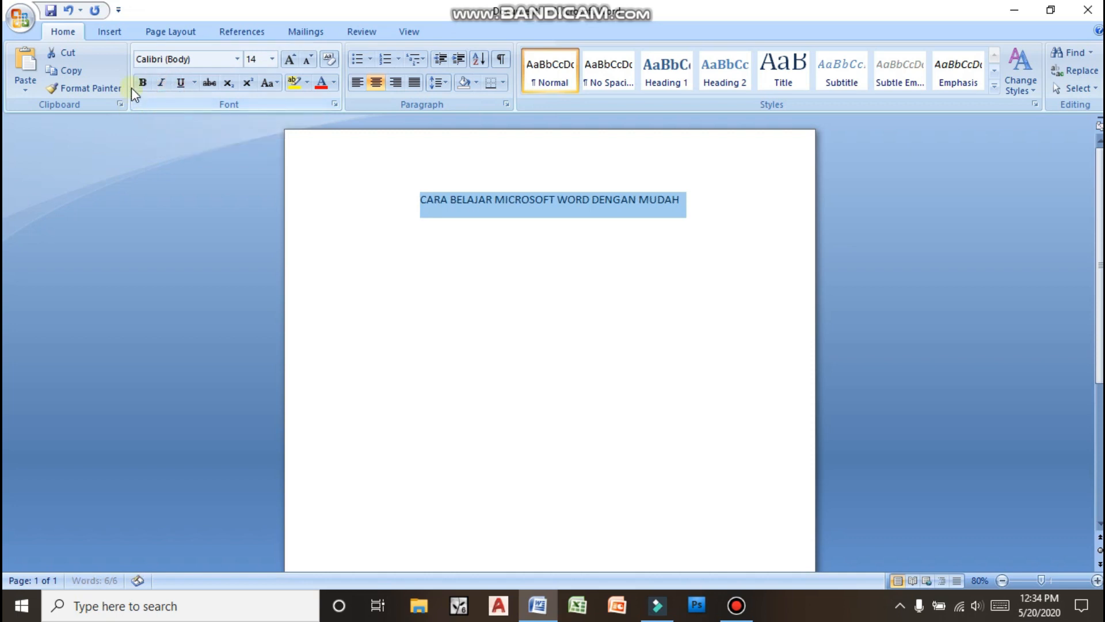
Step: Make the title bold and start a new paragraph two lines below it
left_click(141, 83)
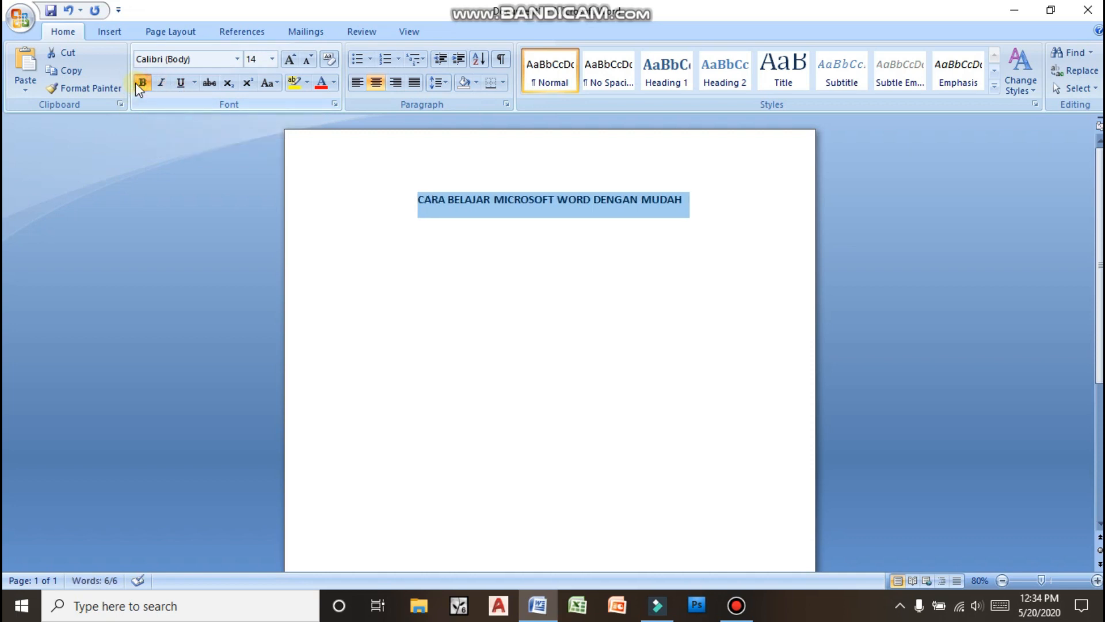
left_click(720, 211)
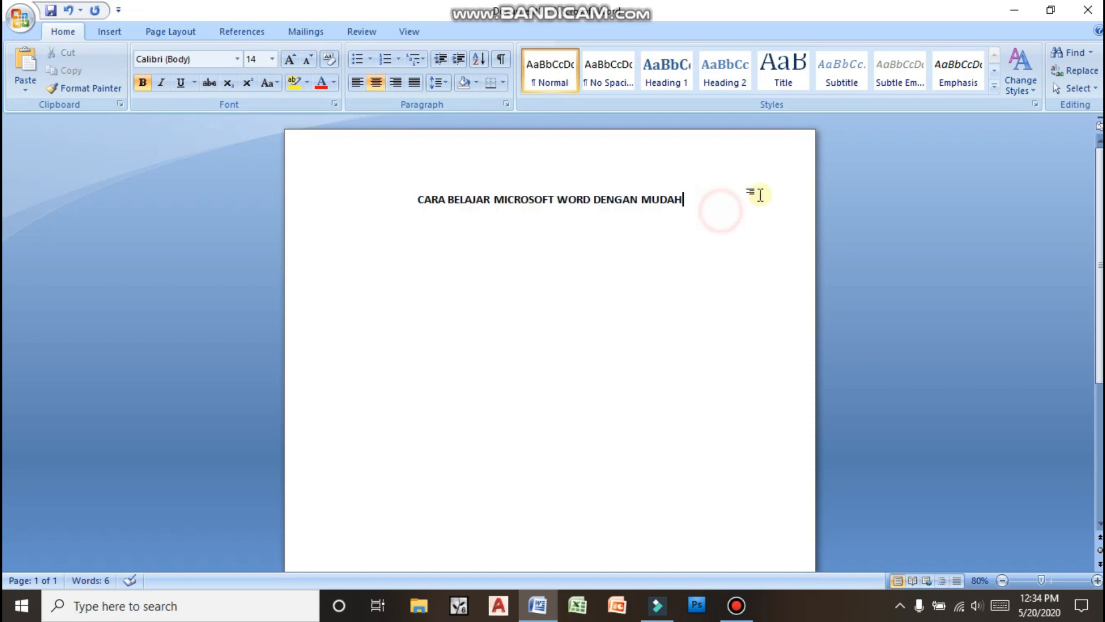
key("Return")
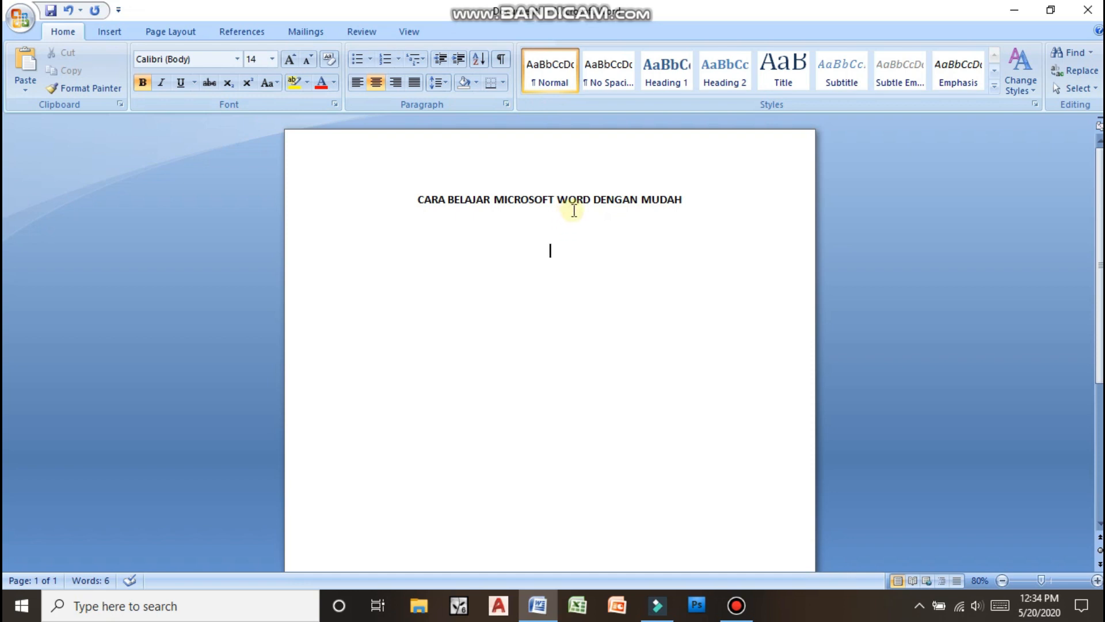
Step: Format the new paragraph below the title as left-aligned, non-bold text in size 11
left_click(358, 84)
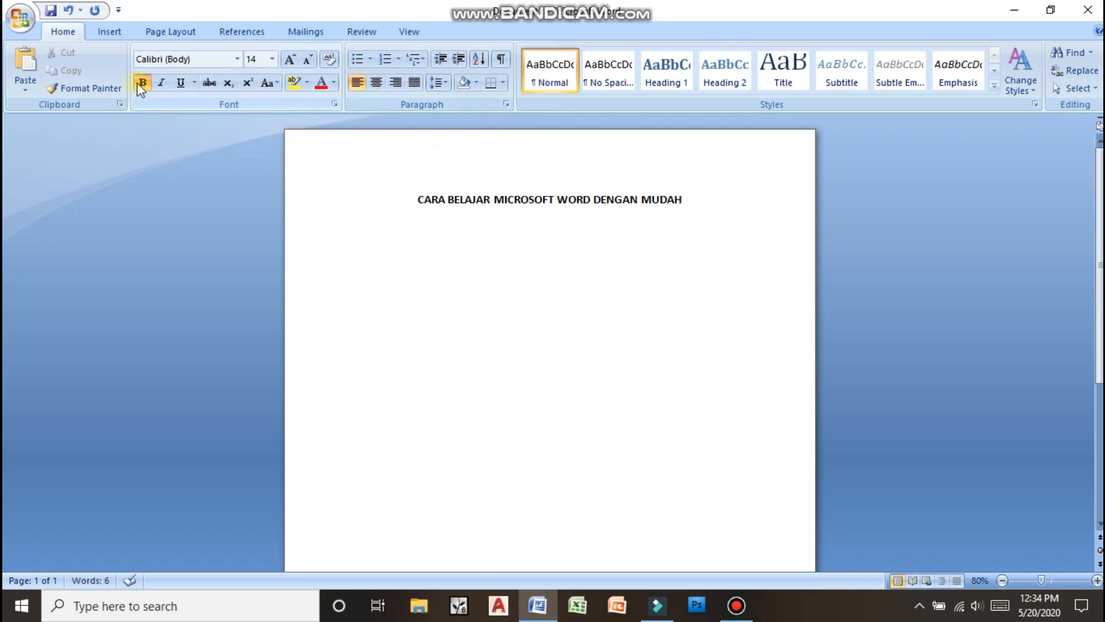
left_click(252, 60)
type("11")
key("Return")
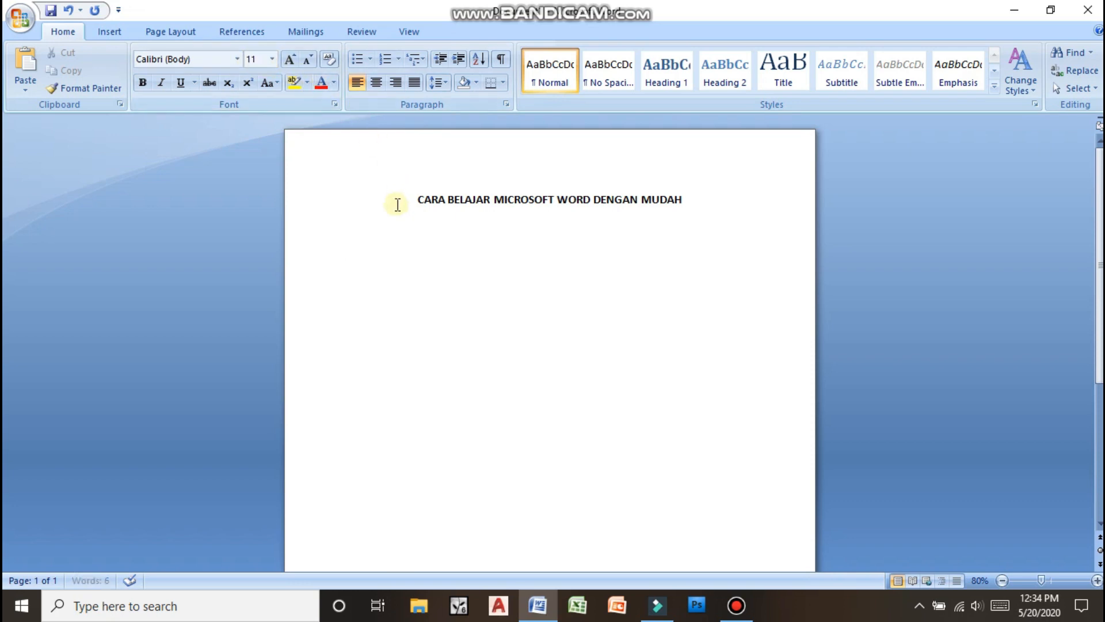
left_click(380, 255)
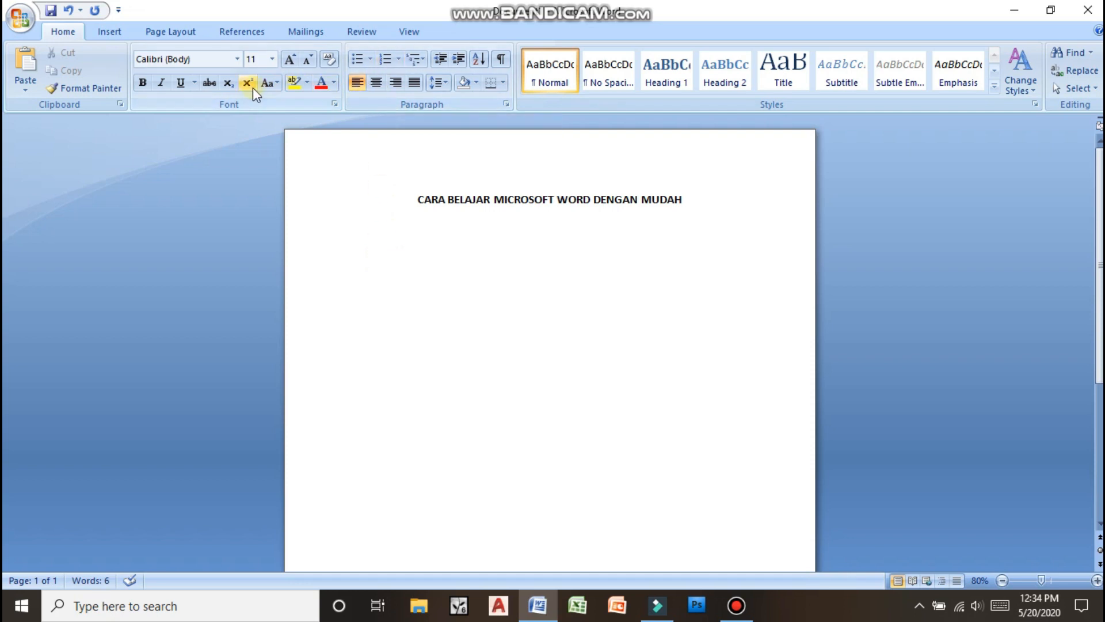
Step: Add an arrow-bulleted item reading "Pahami Toolbarna" and start a line without a bullet beneath it
left_click(371, 58)
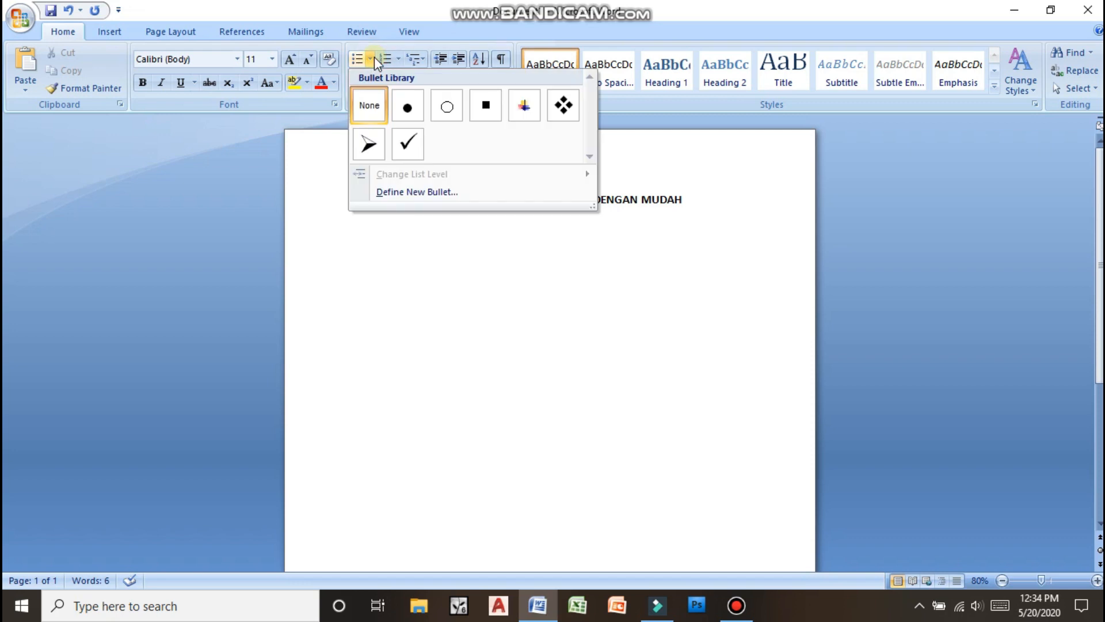
left_click(366, 143)
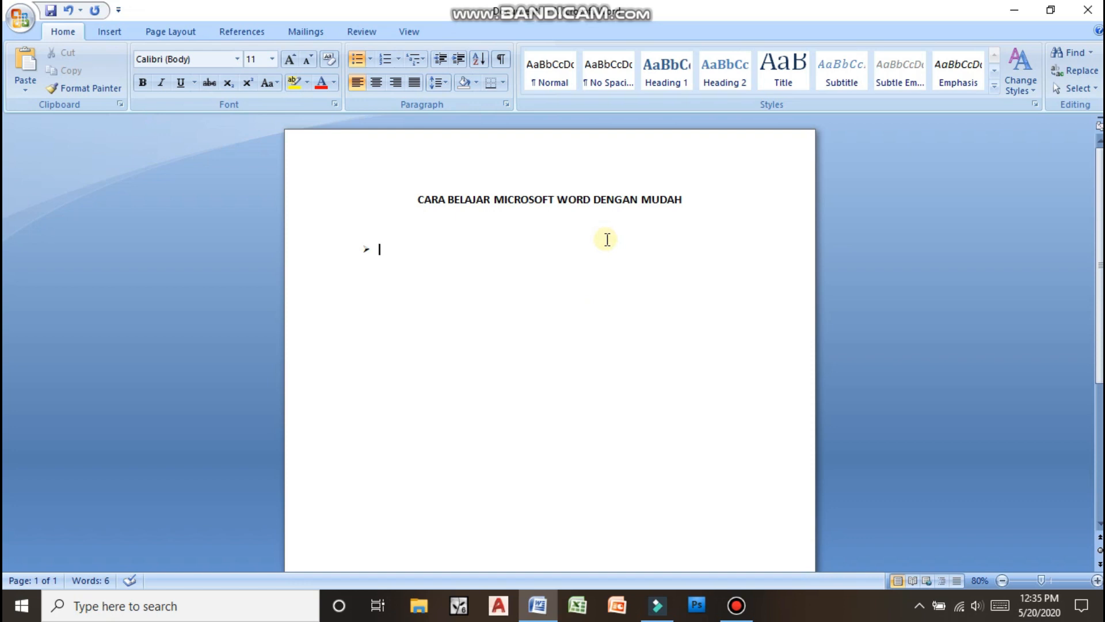
type("Paha")
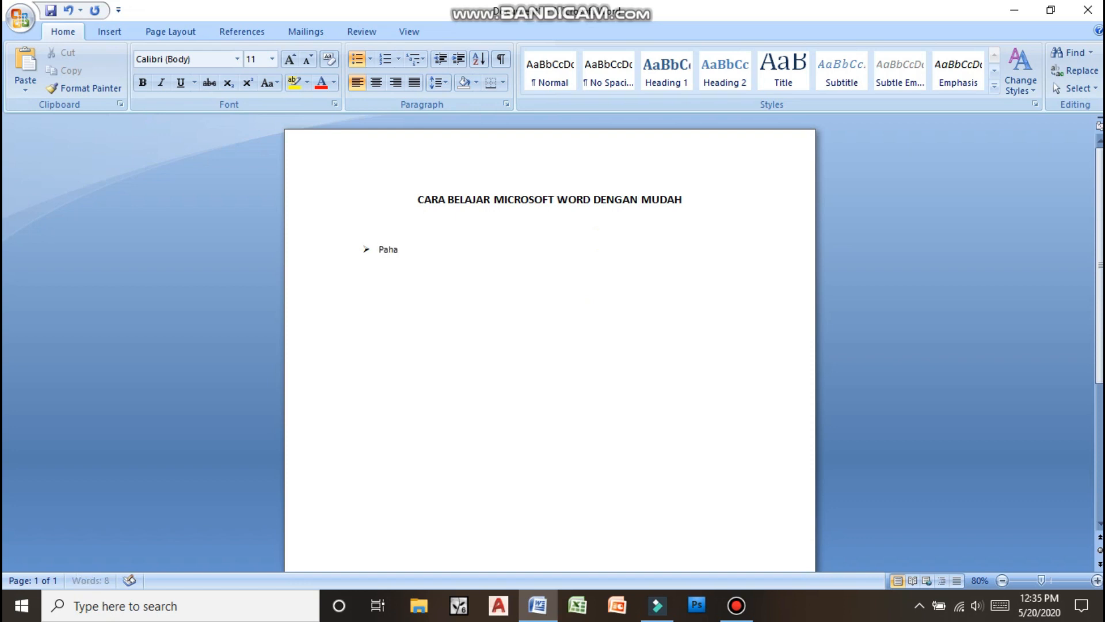
type("mi Toolbar")
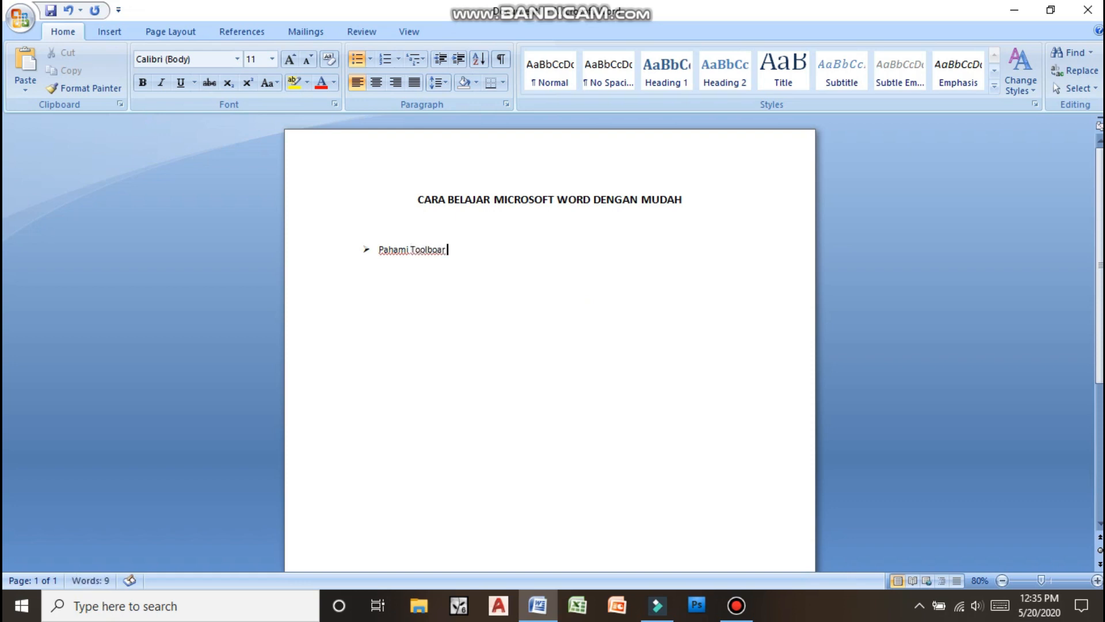
key("BackSpace")
key("BackSpace")
key("BackSpace")
type("arna")
key("Return")
key("BackSpace")
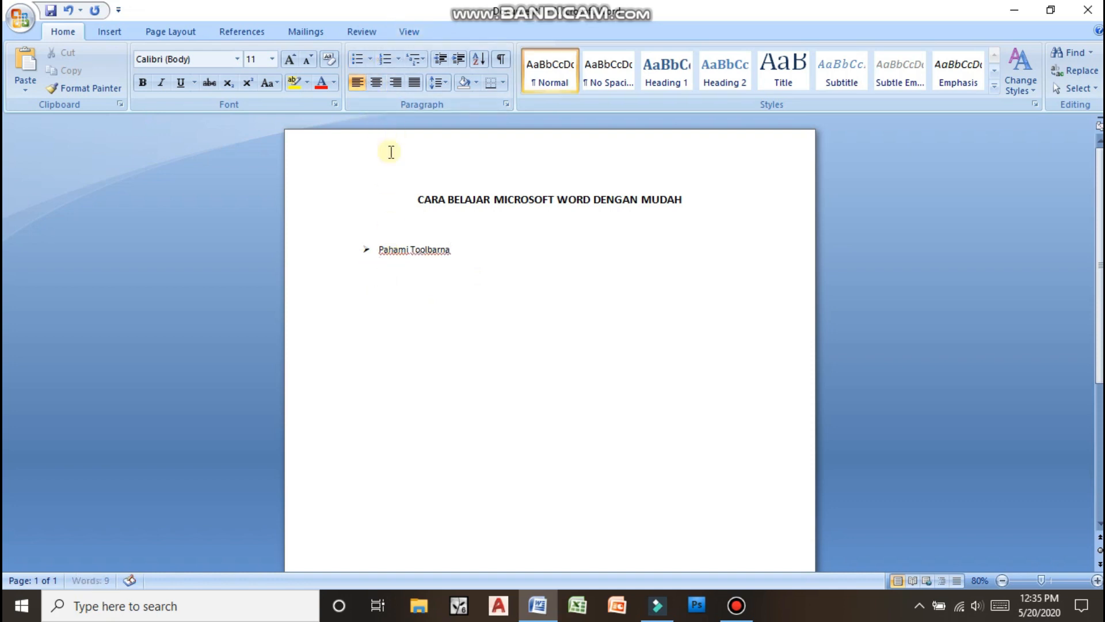
Step: Add a "1. 2. 3." numbered list below the bullet with the items "Buka Aplikasi" and "Baca Buku referensi"
left_click(397, 60)
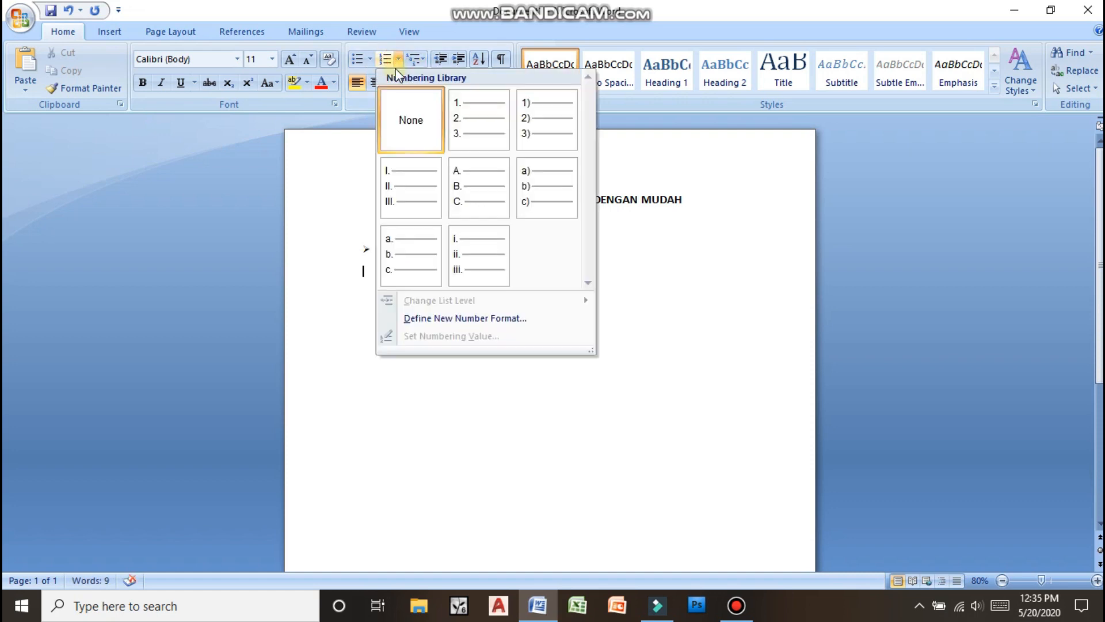
left_click(499, 125)
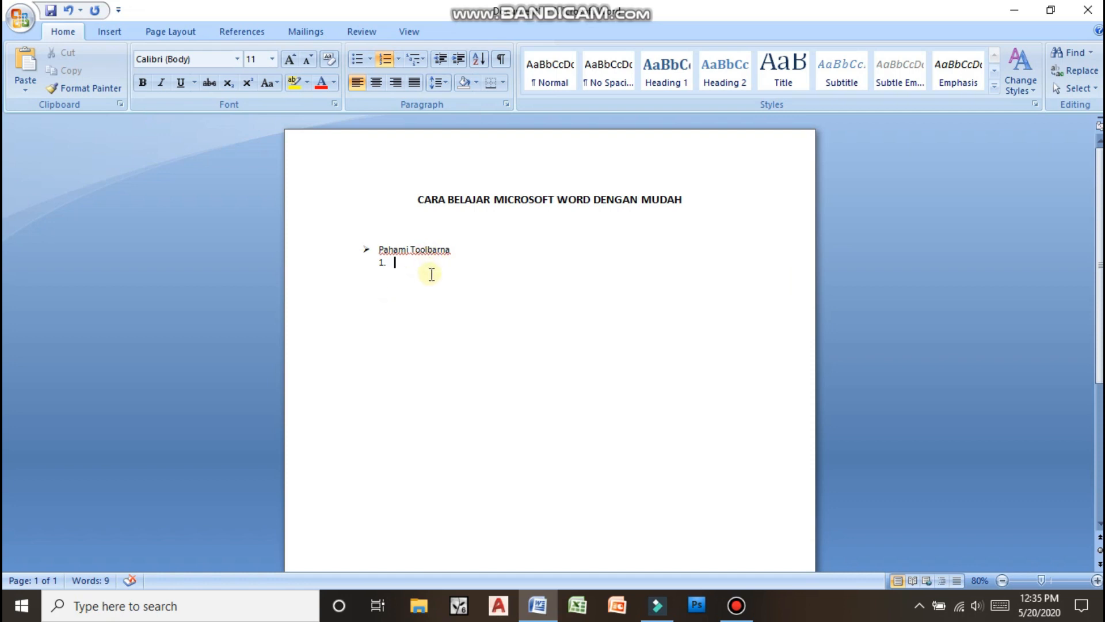
type("Buka ")
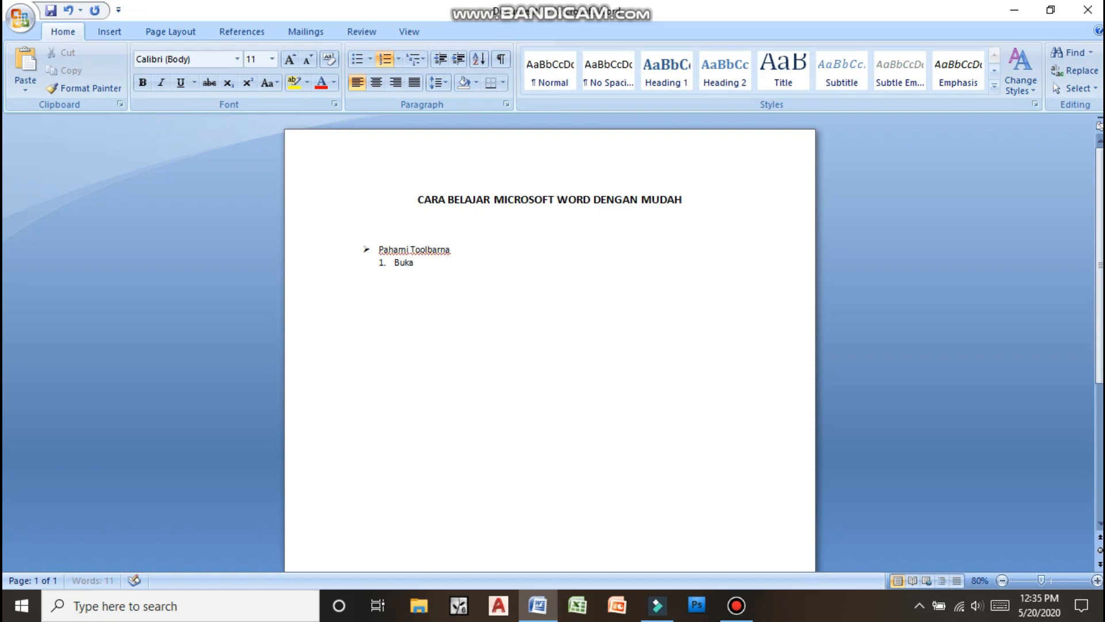
type("Aplikasi")
key("Return")
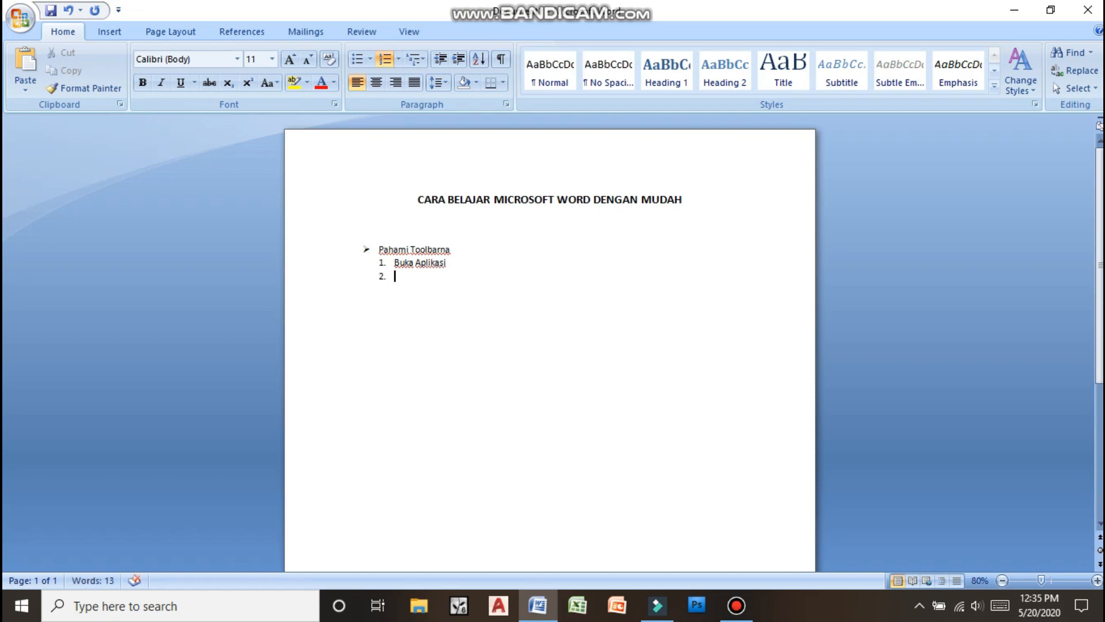
type("Baca Buku referensi")
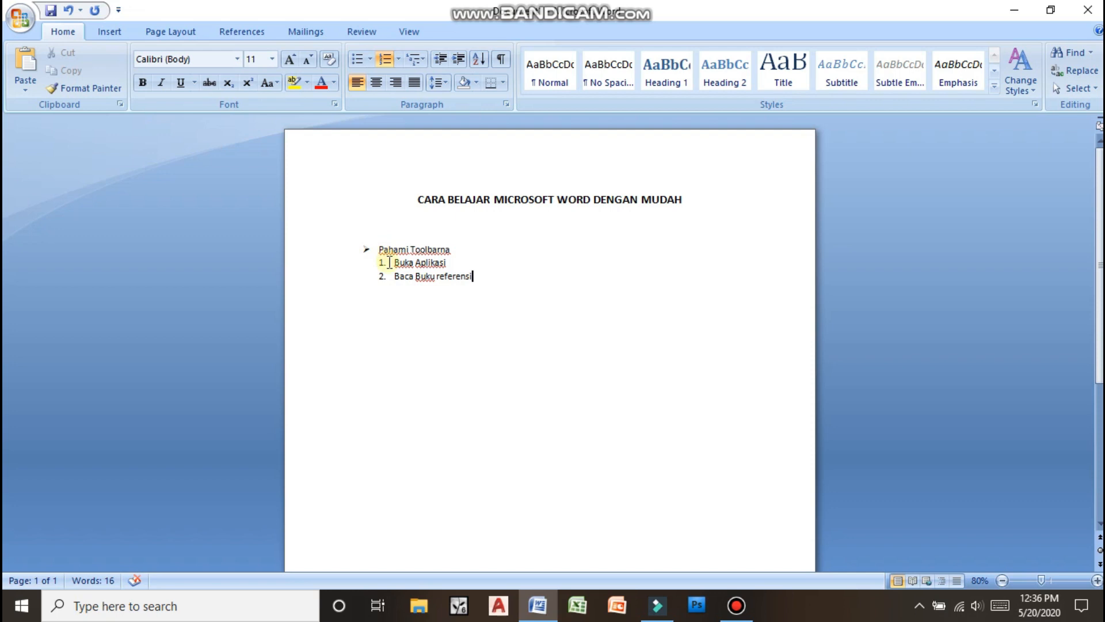
left_click(493, 279)
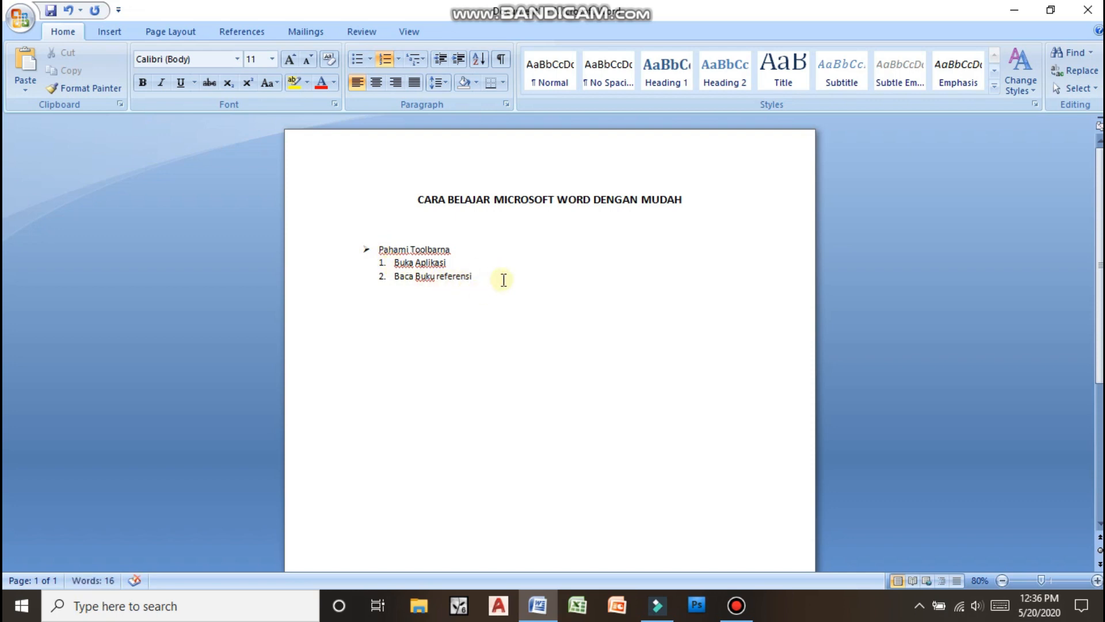
Step: Underline the bulleted text "Pahami Toolbarna" and return the cursor to the end of the second numbered item
left_click_drag(462, 246, 388, 246)
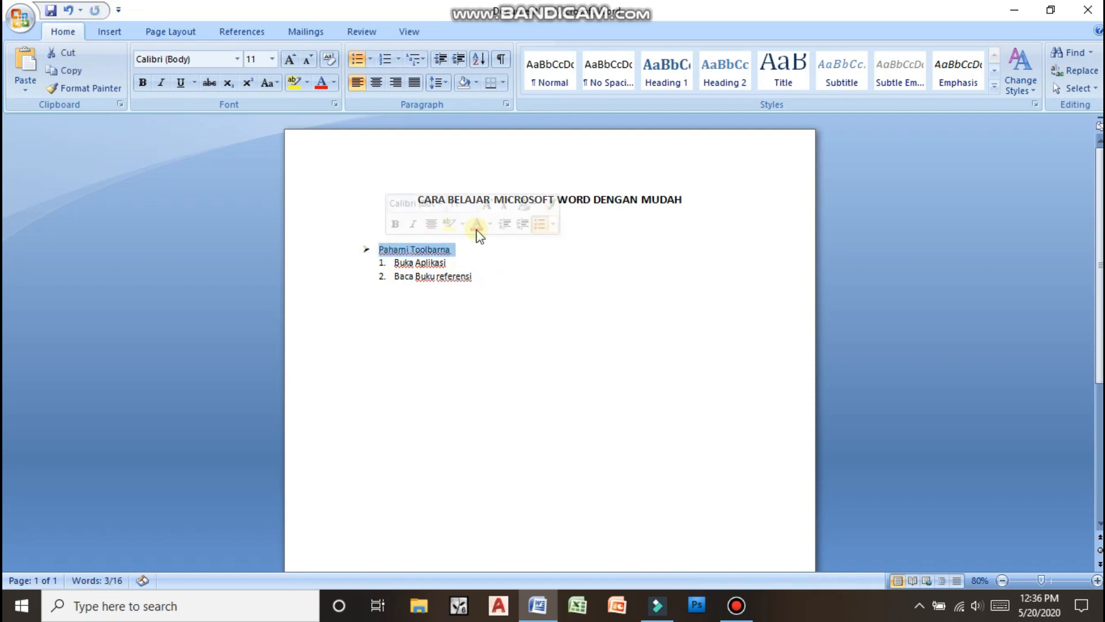
left_click(185, 86)
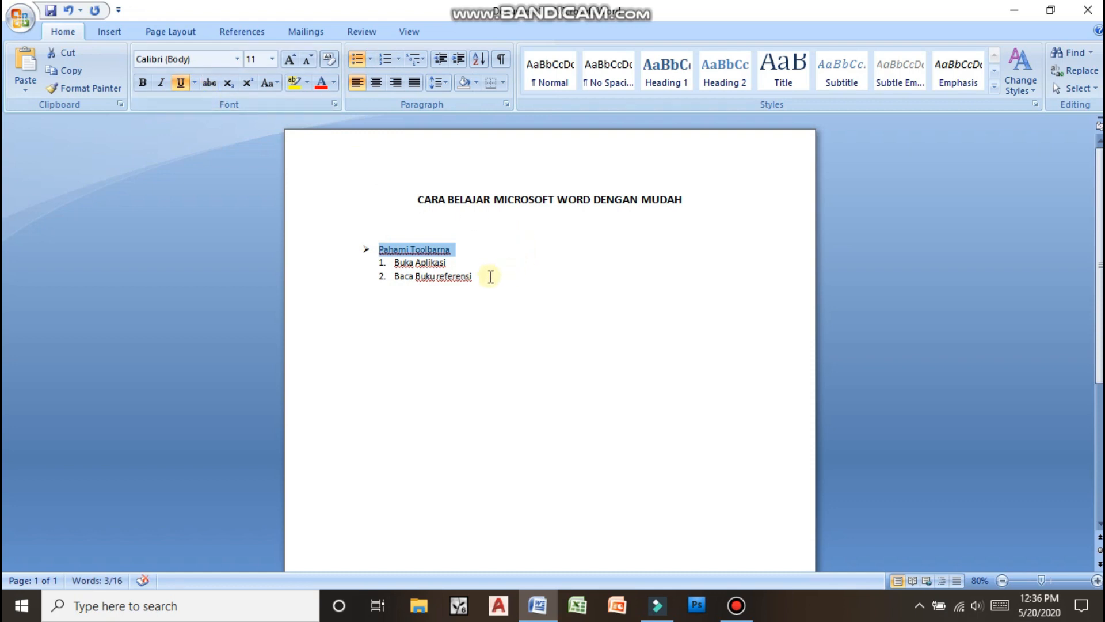
left_click(490, 276)
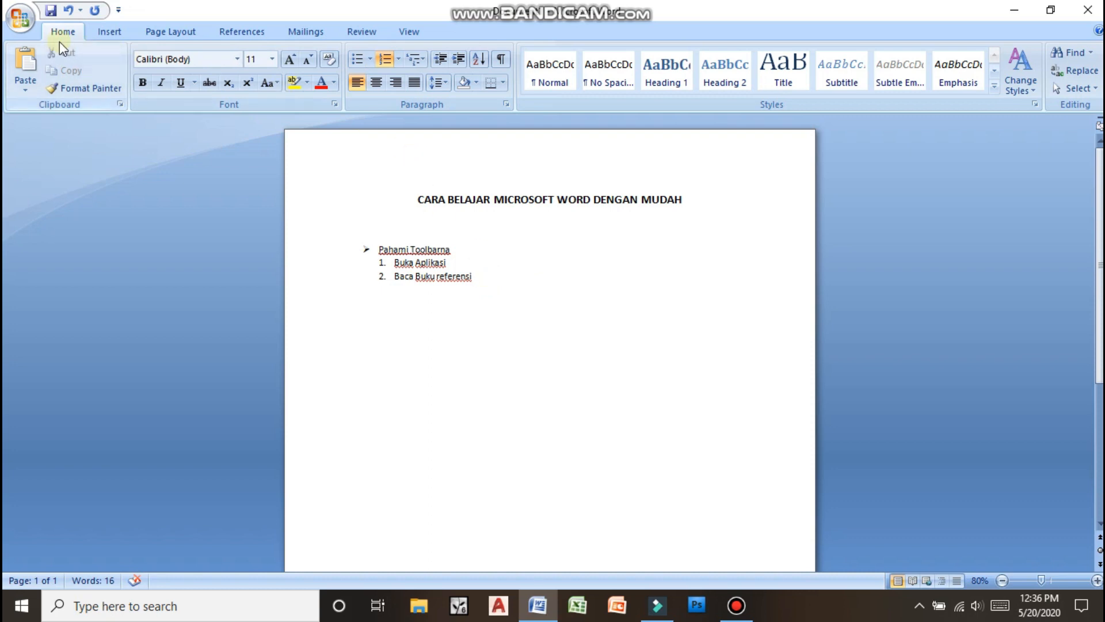
Step: Display the insert commands and look over the document page from its title down to its lower edge
left_click(110, 32)
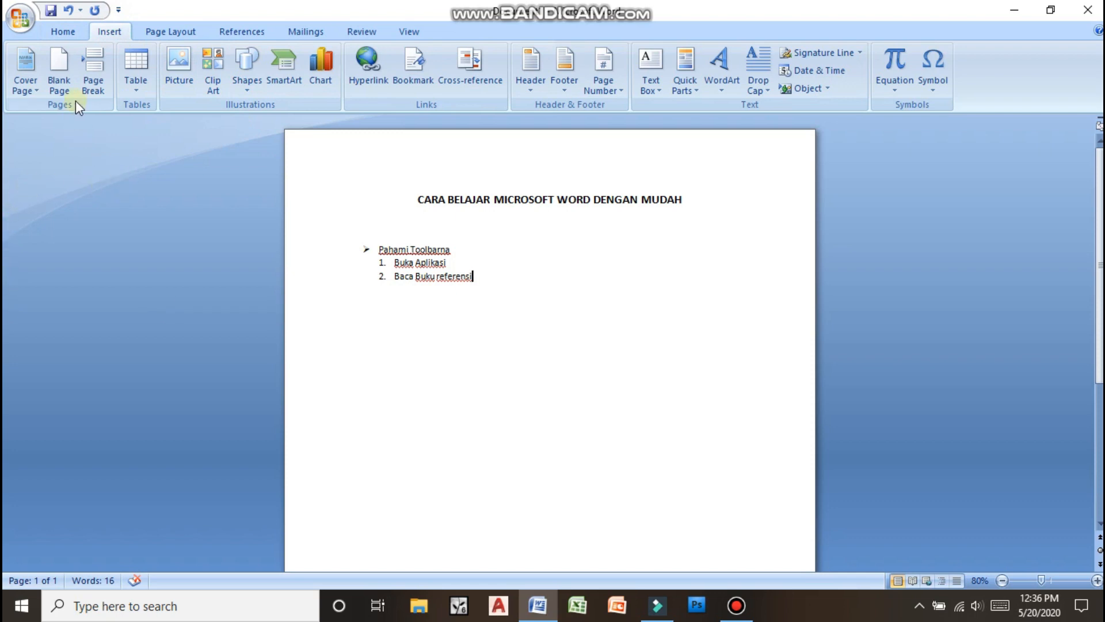
scroll(617, 400, "down", 4)
scroll(391, 265, "up", 4)
scroll(666, 326, "down", 5)
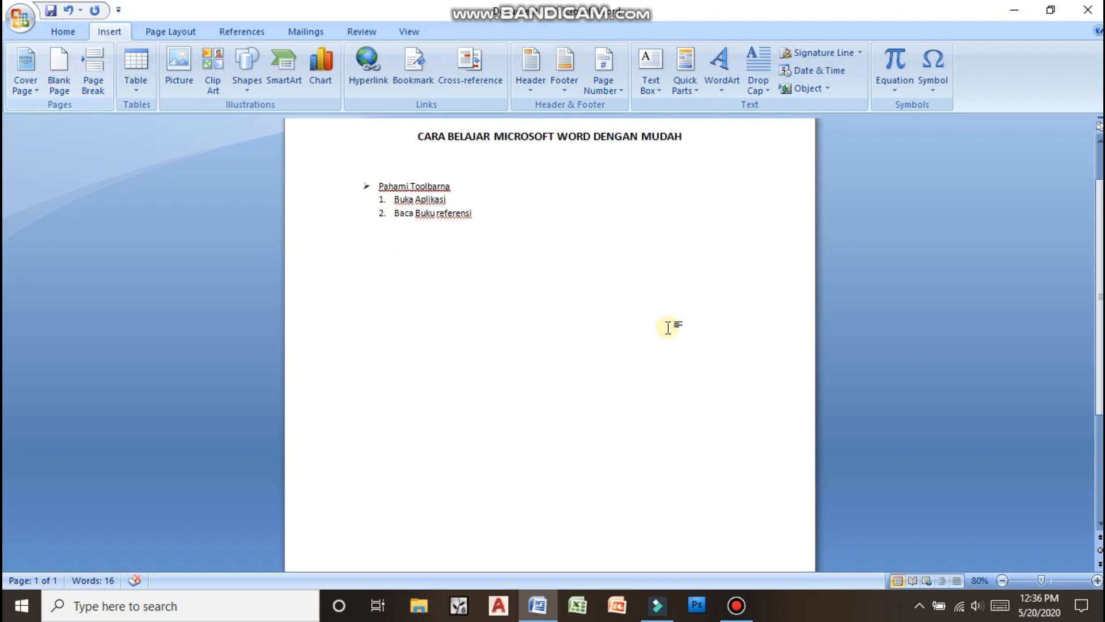
scroll(629, 328, "up", 4)
scroll(612, 330, "up", 2)
scroll(612, 331, "down", 4)
scroll(614, 312, "up", 4)
scroll(614, 311, "down", 3)
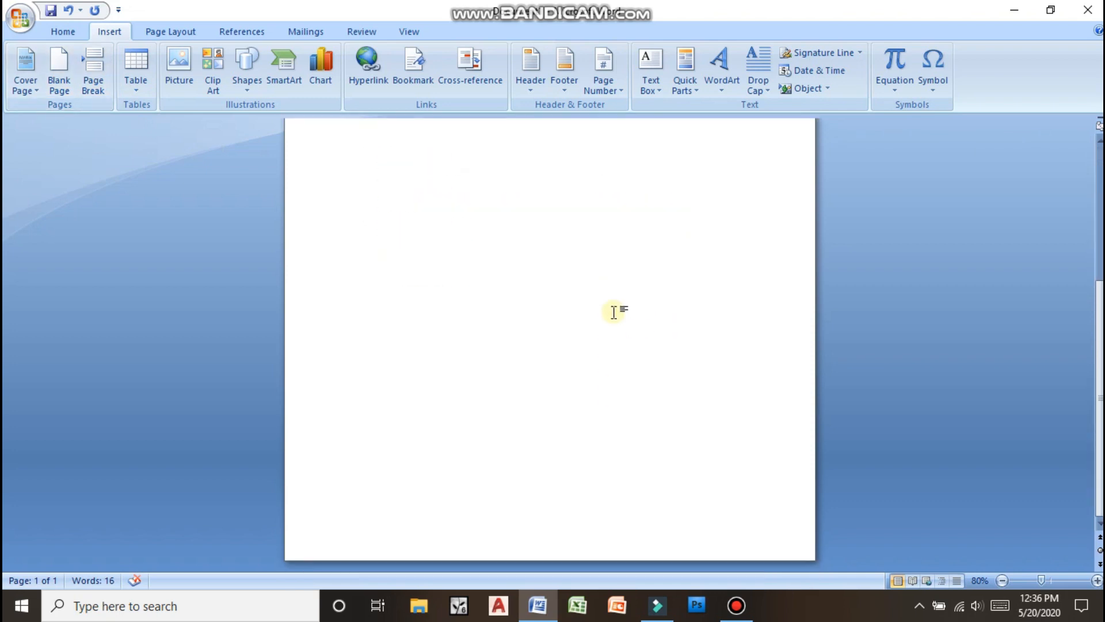
Step: Insert a blank page after the second numbered item and look over the pages of the document
scroll(625, 307, "up", 3)
scroll(615, 314, "down", 3)
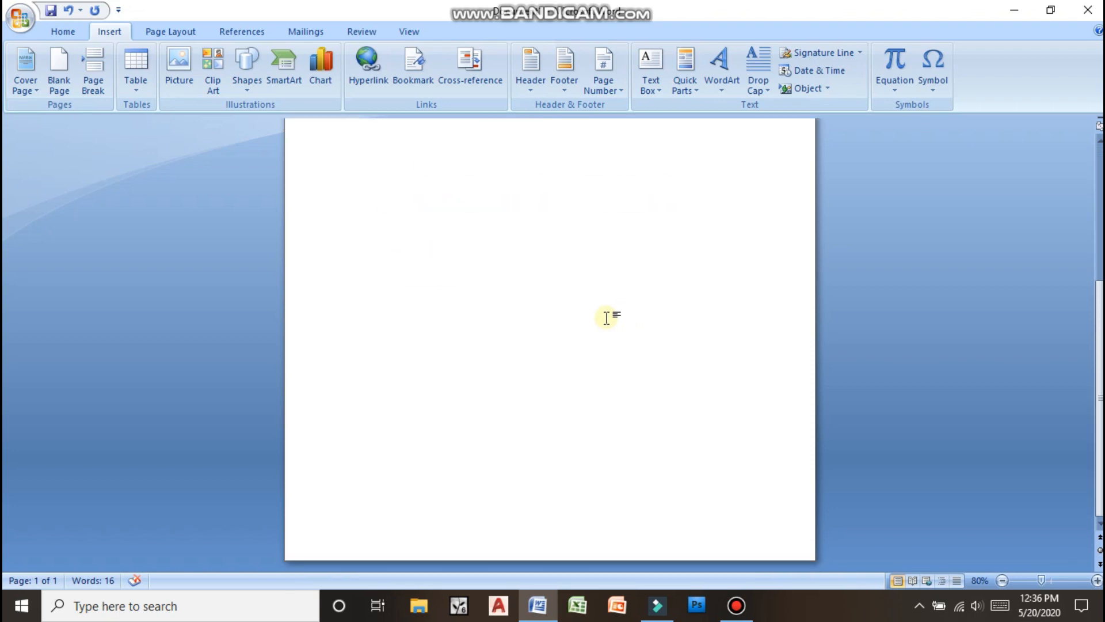
left_click(64, 60)
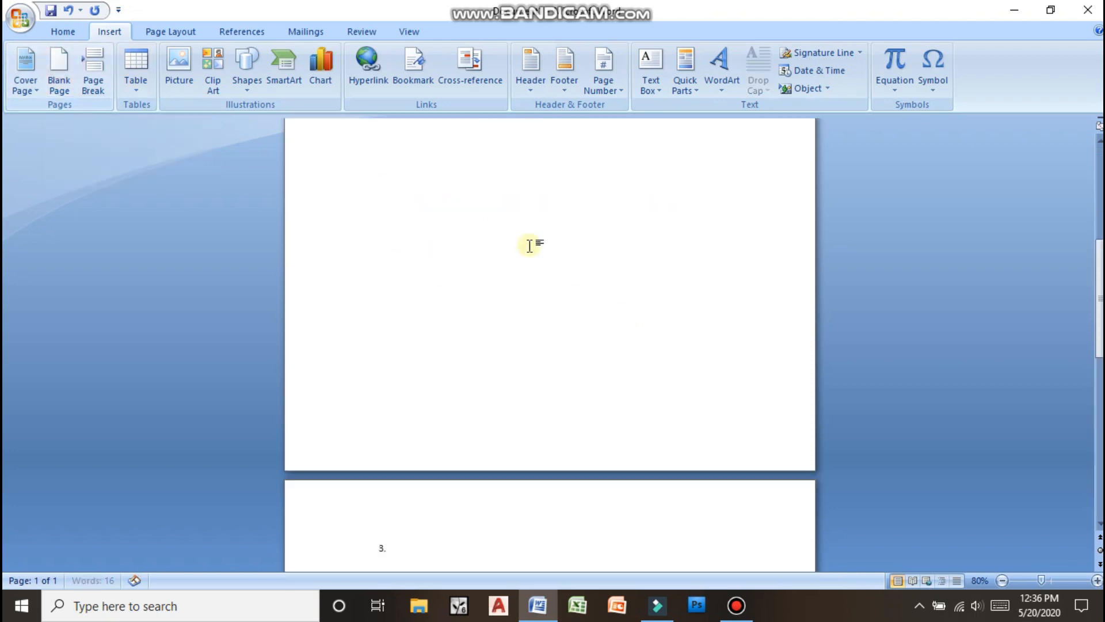
scroll(525, 244, "down", 4)
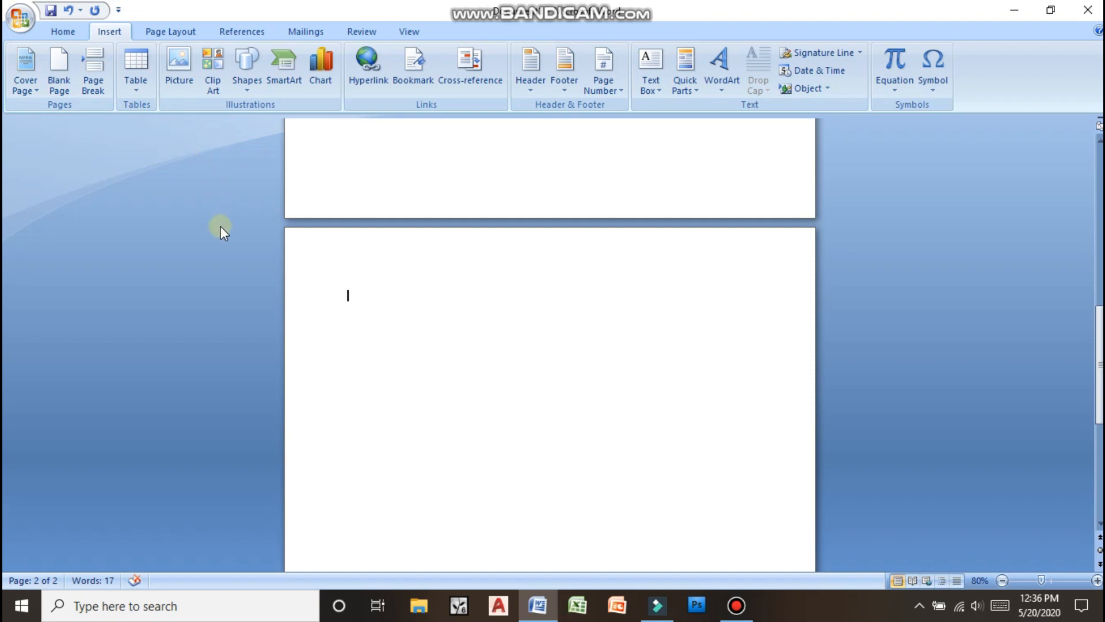
scroll(419, 293, "up", 15)
scroll(414, 316, "down", 15)
Step: Delete the added blank page so the cursor sits on an unnumbered line directly below the numbered list
key("BackSpace")
key("BackSpace")
scroll(407, 320, "up", 4)
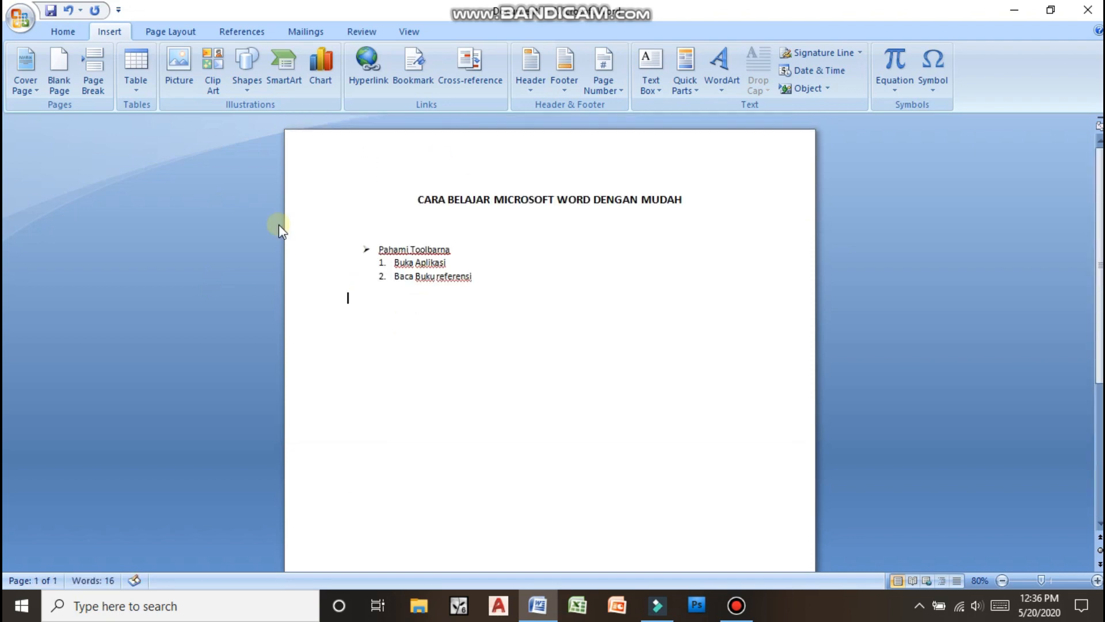
Step: Try a table of five columns and one row below the numbered list, and undo its insertion
left_click(137, 64)
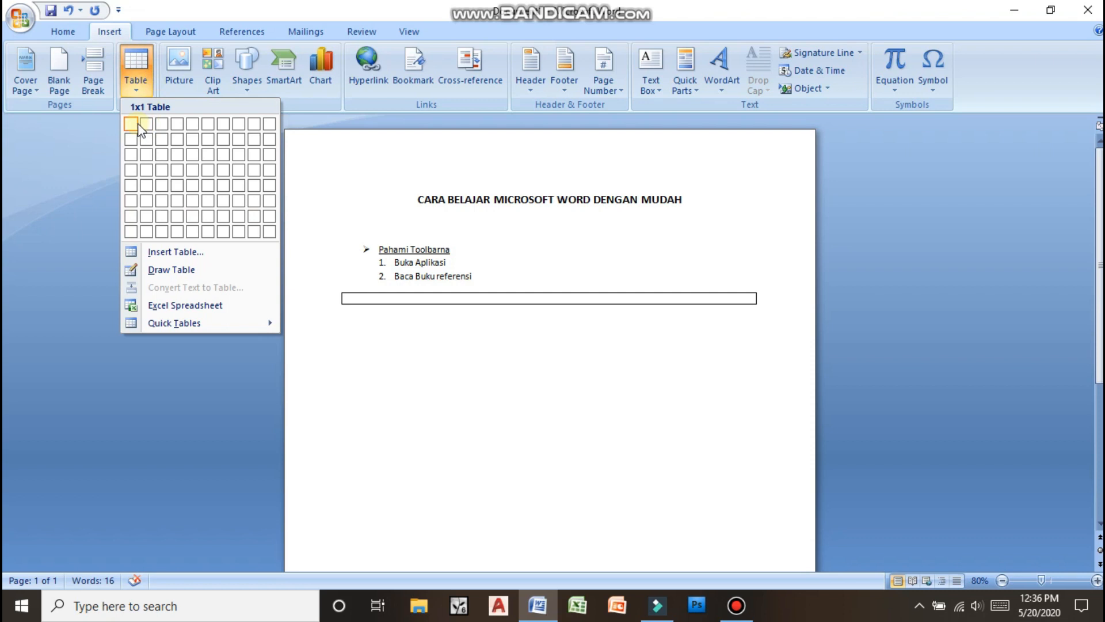
left_click(199, 123)
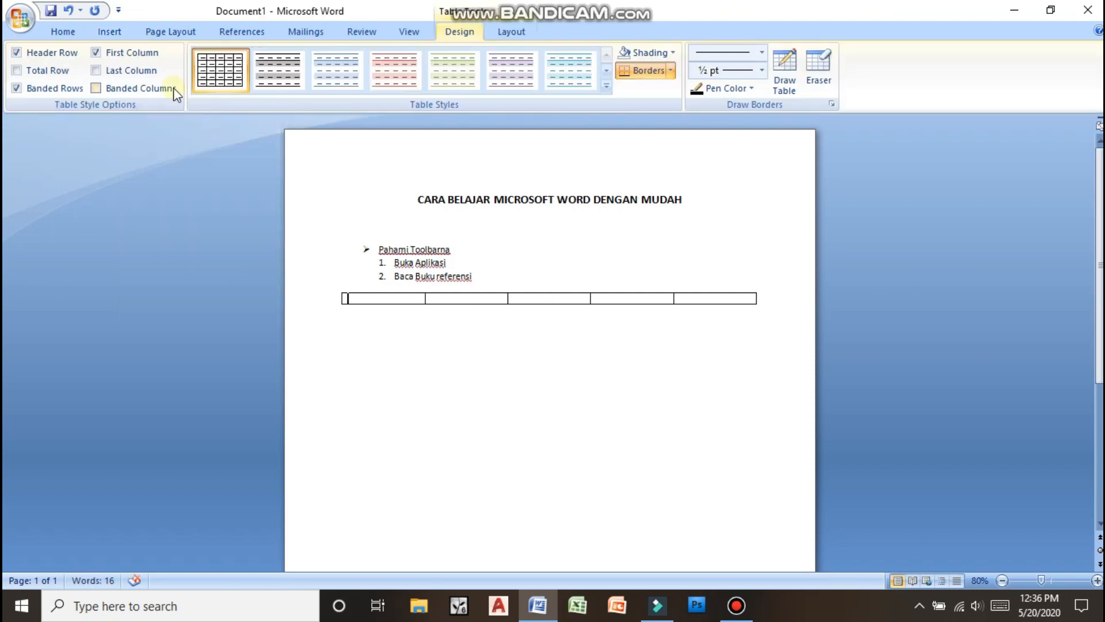
left_click(104, 33)
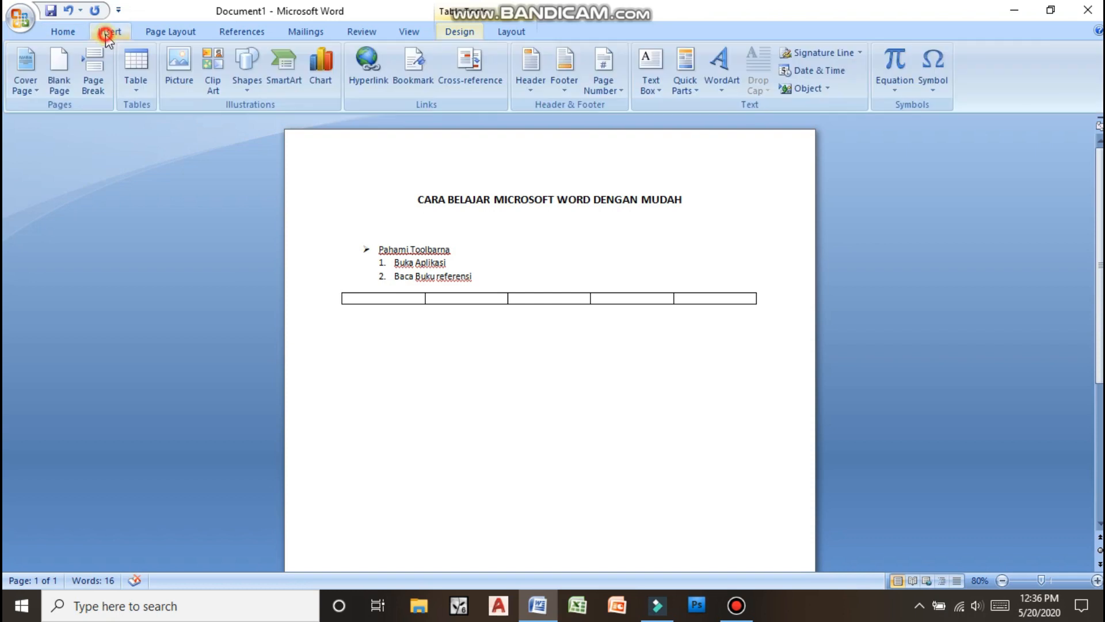
left_click(129, 59)
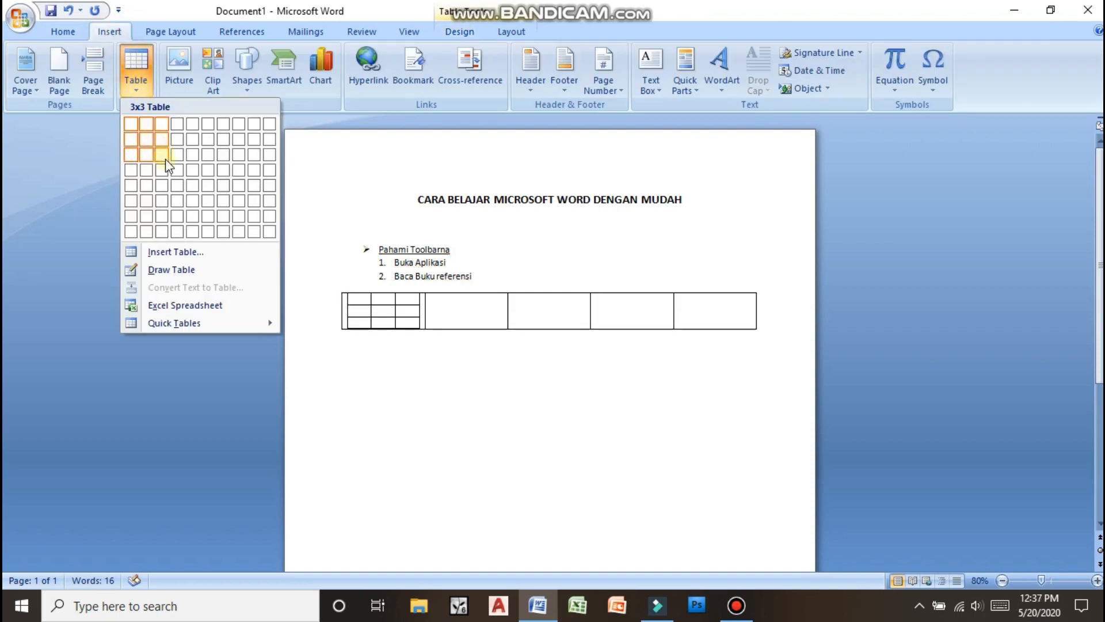
left_click(513, 399)
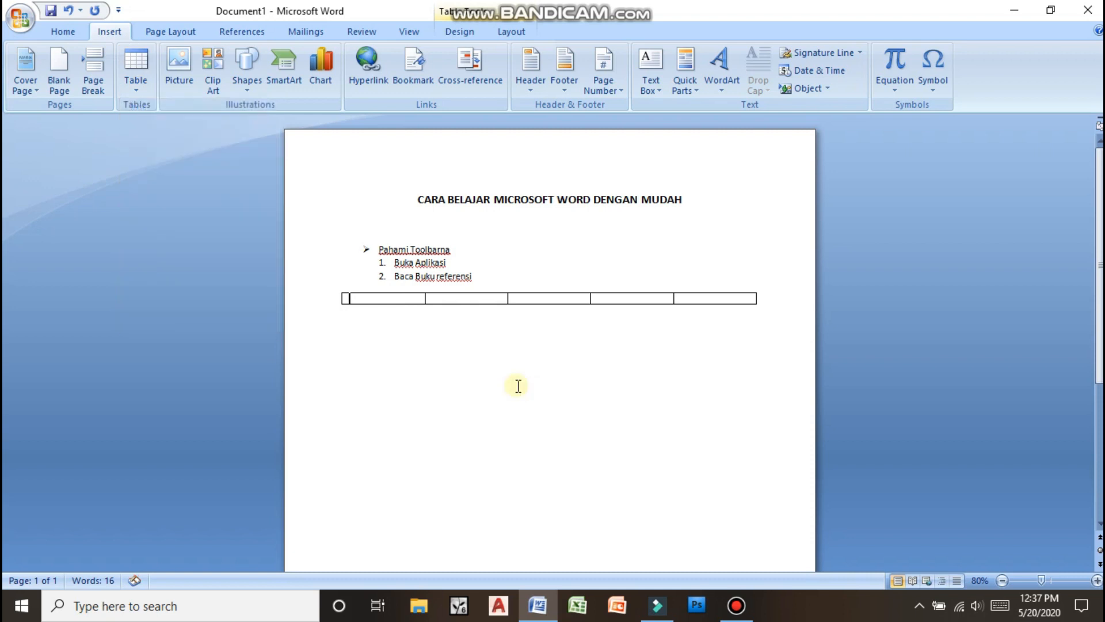
key("ctrl+z")
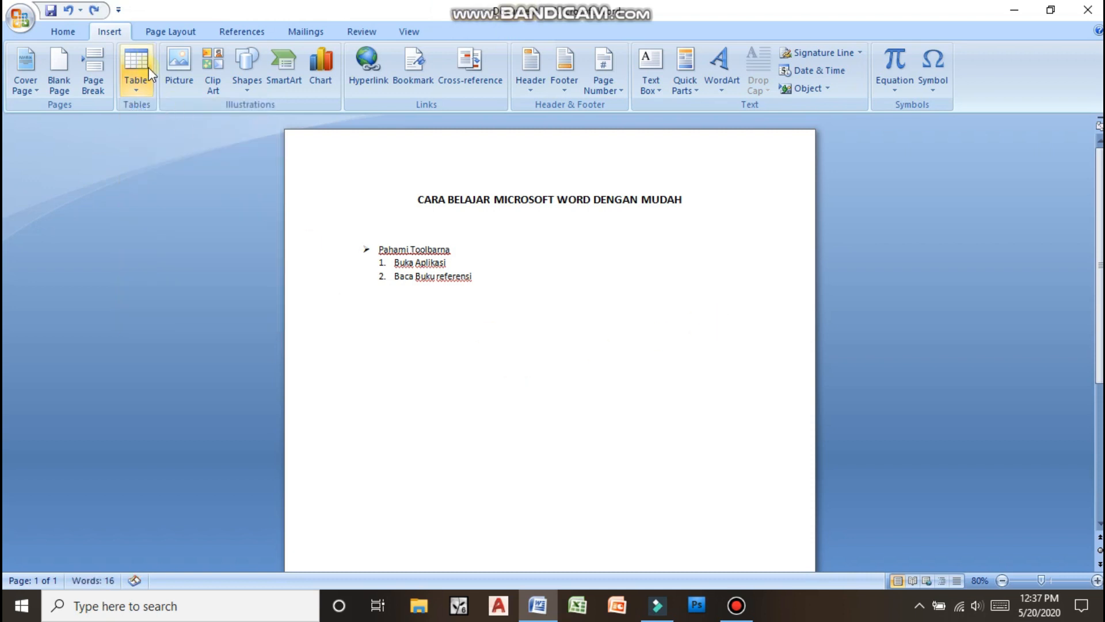
Step: Insert a 4x4 table below the numbered list and fill its first row with "nomor", "uraian", "keterangan" and "kesimpulan"
left_click(133, 71)
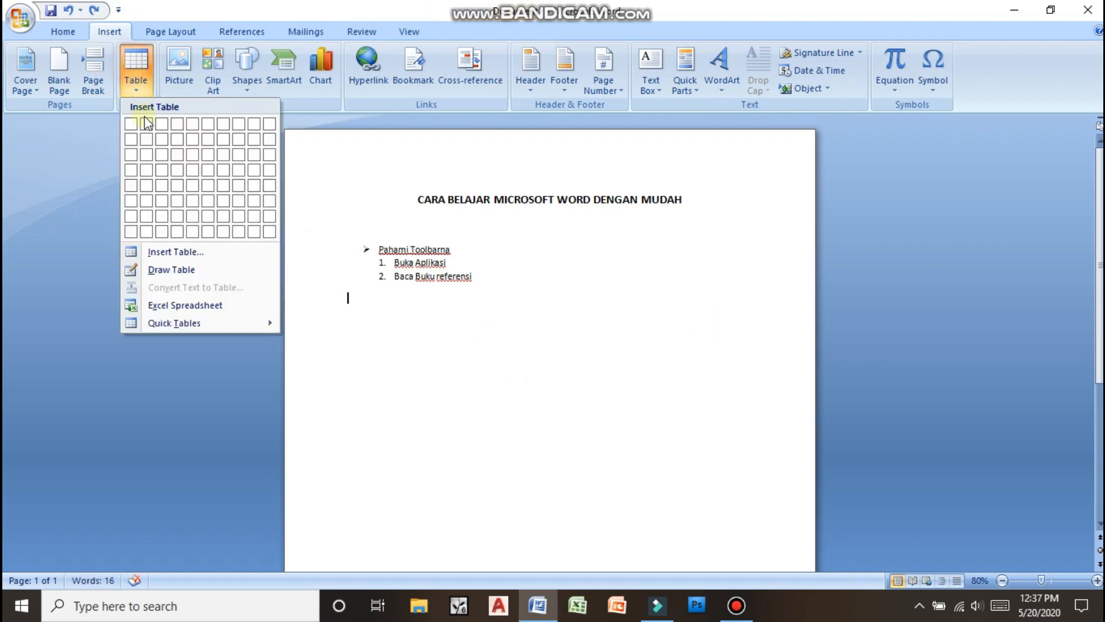
left_click(173, 168)
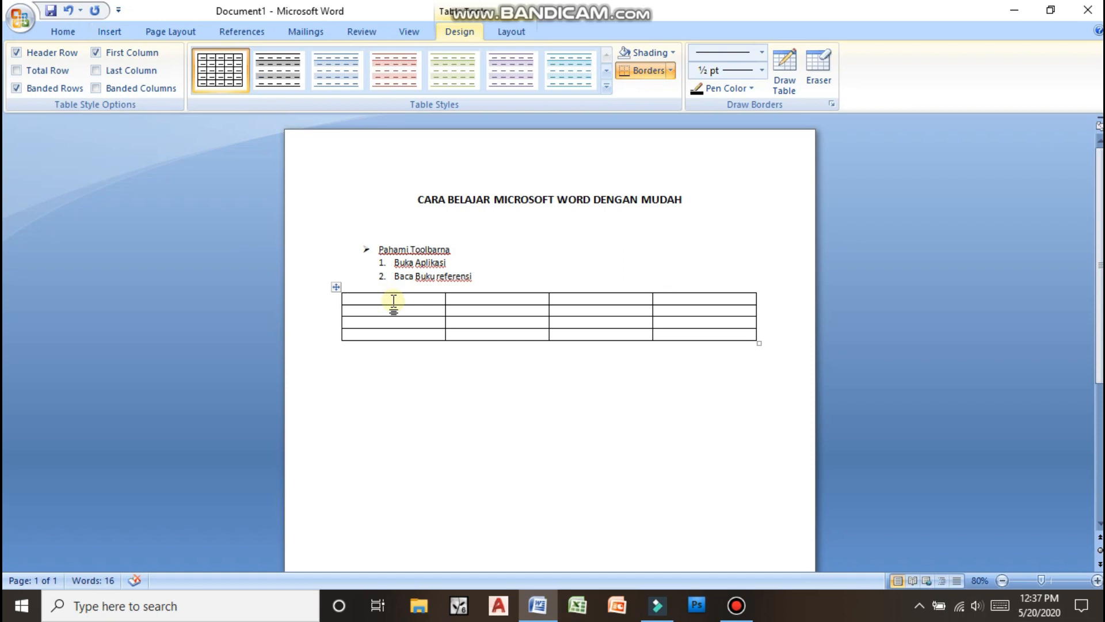
type("nomor")
left_click(500, 291)
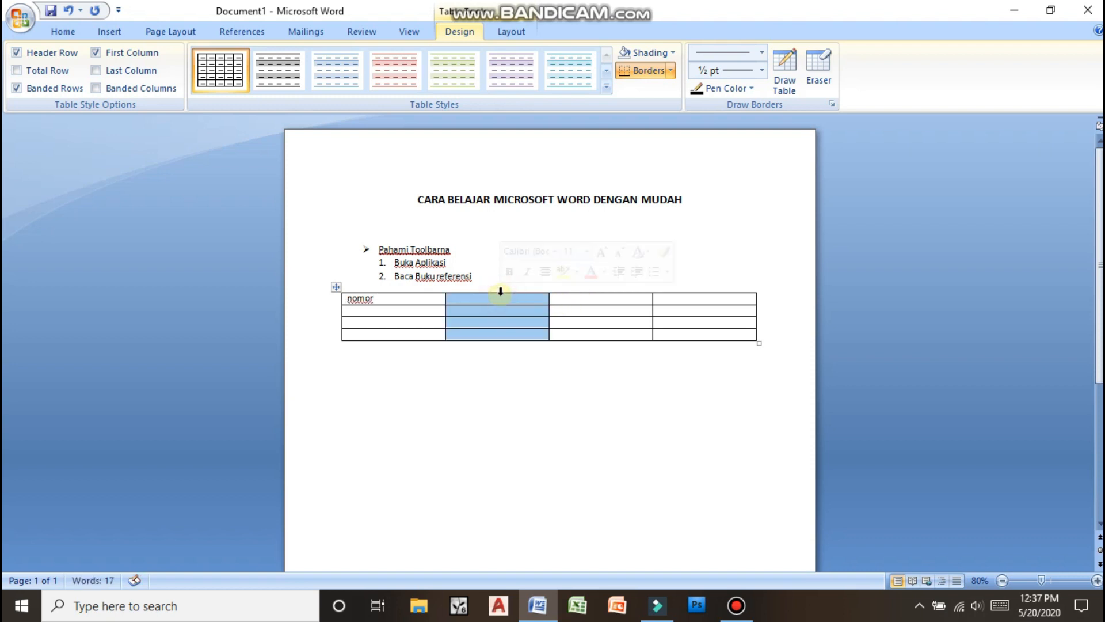
left_click(500, 300)
type("uraian")
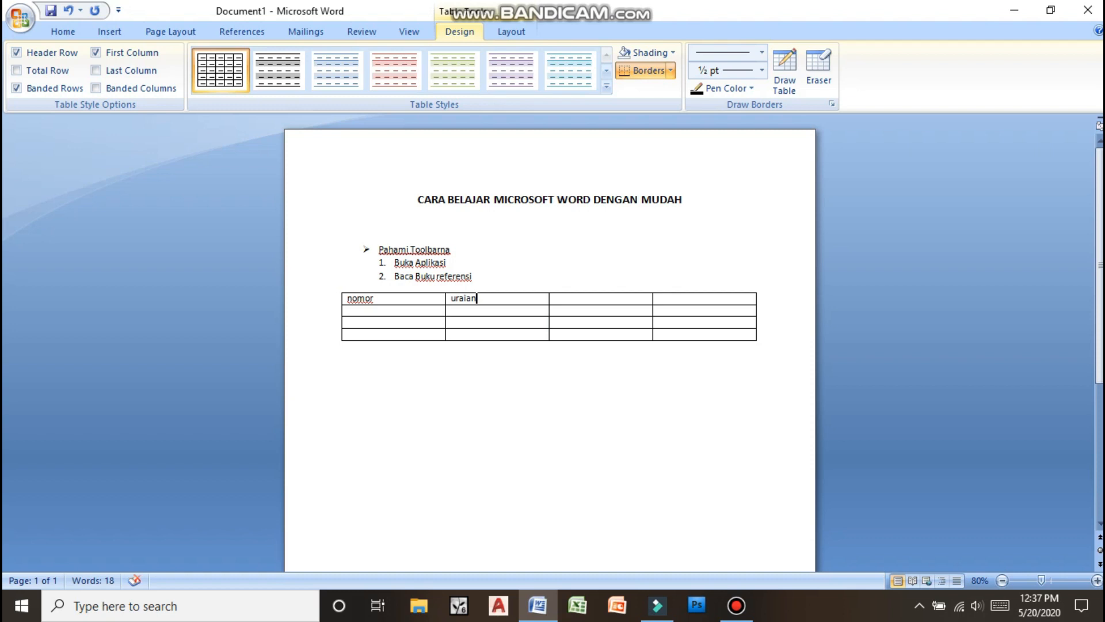
left_click(596, 300)
type("keterangan")
left_click(700, 298)
type("kesimpulan")
left_click(752, 387)
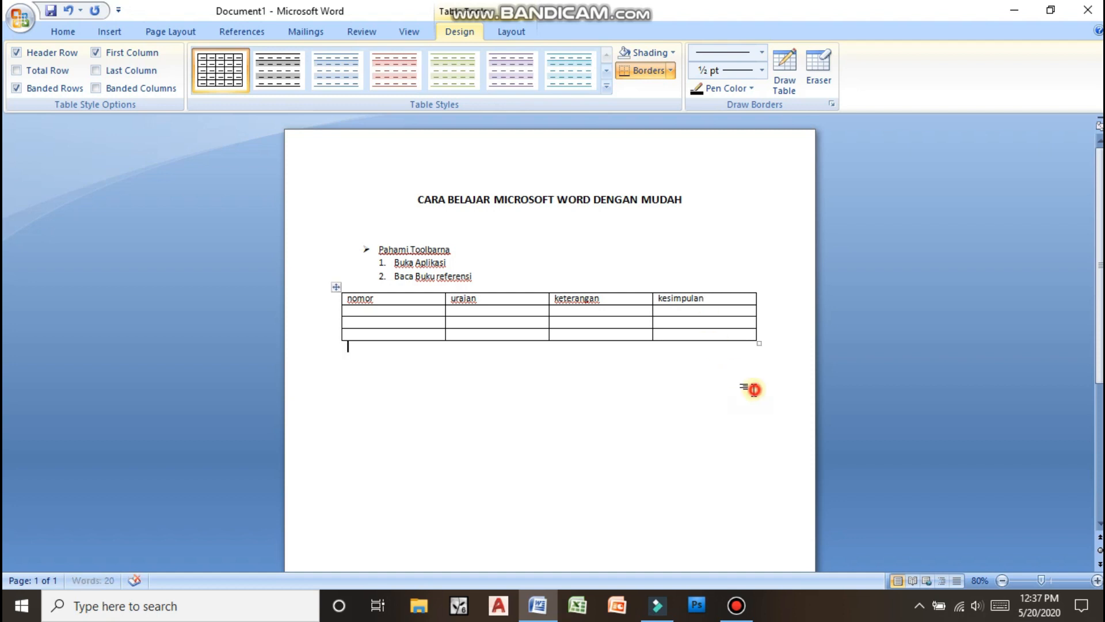
Step: Apply the black-and-grey banded table style without vertical lines to the whole table
left_click_drag(732, 333, 357, 294)
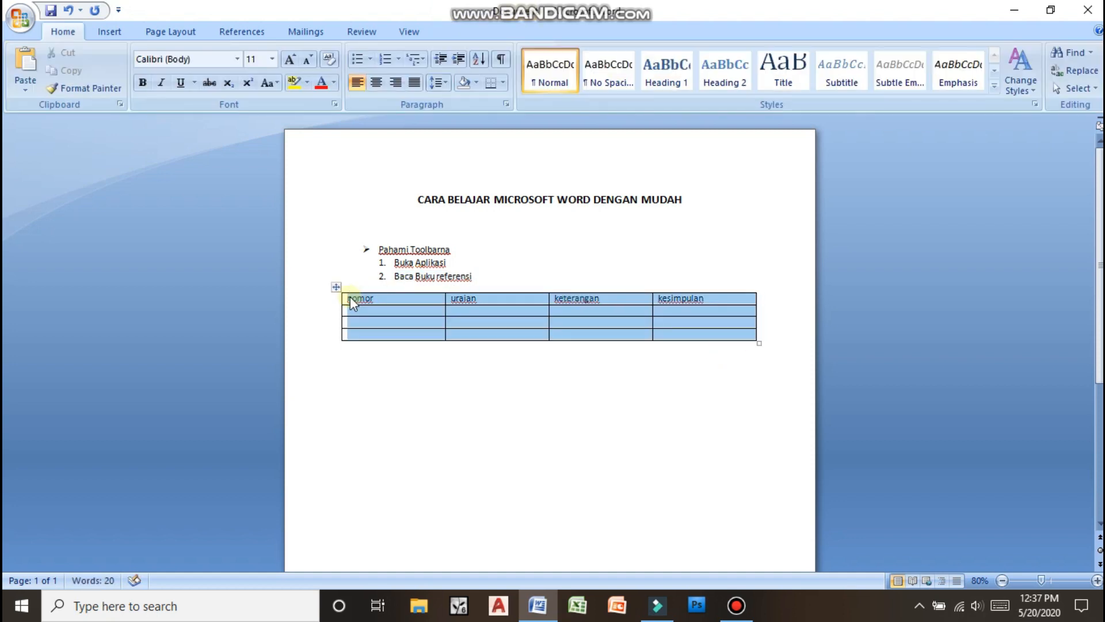
left_click(459, 31)
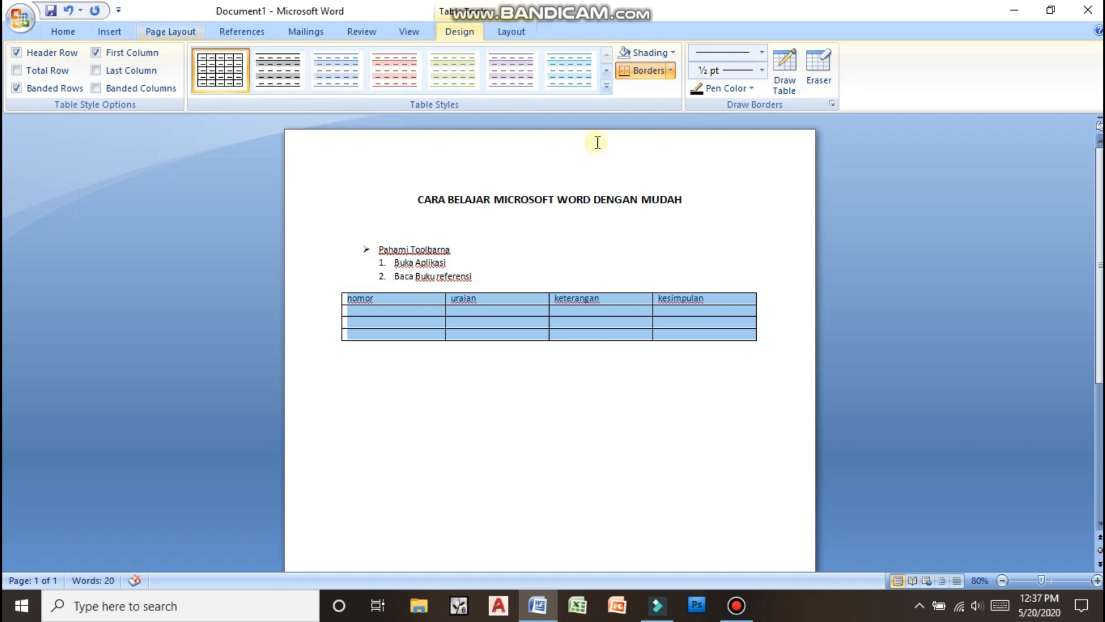
left_click(278, 70)
left_click(489, 443)
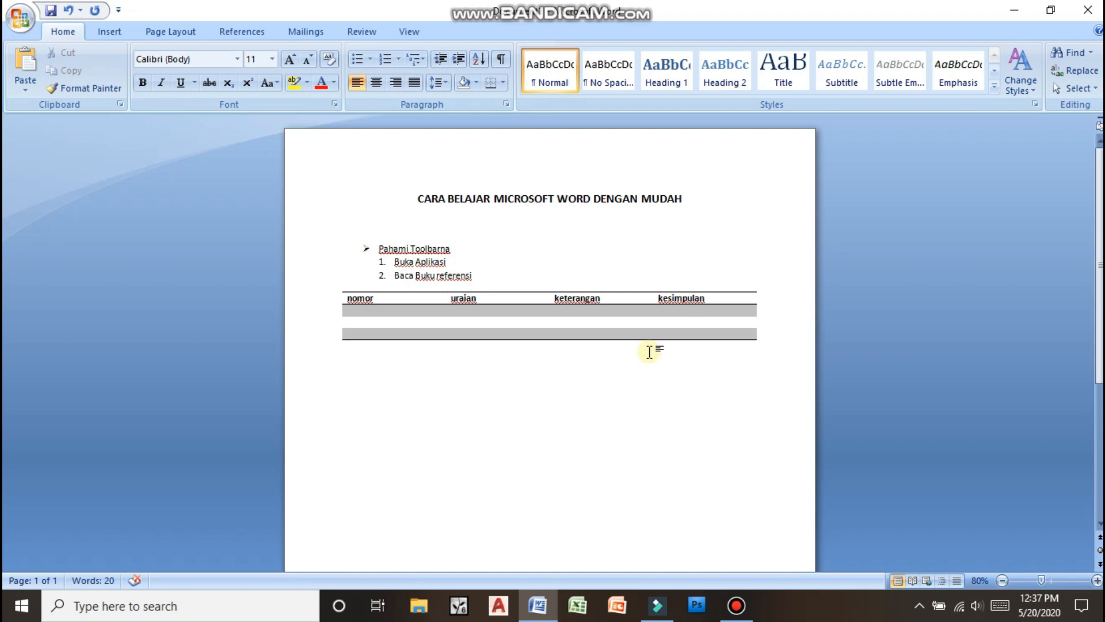
left_click_drag(344, 288, 662, 328)
left_click(683, 373)
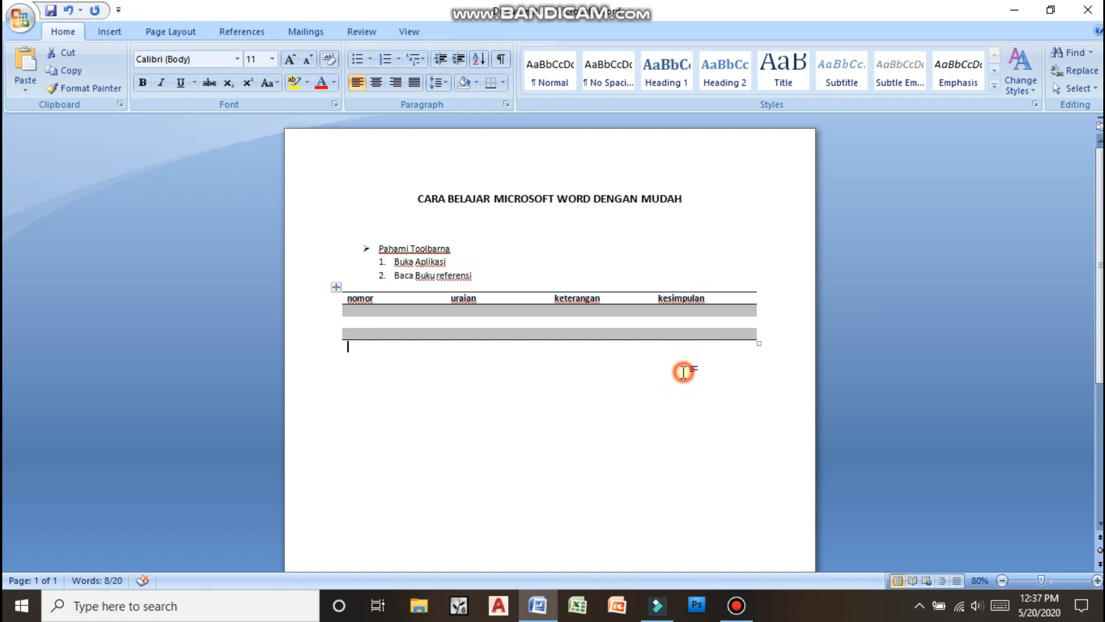
left_click_drag(740, 334, 338, 291)
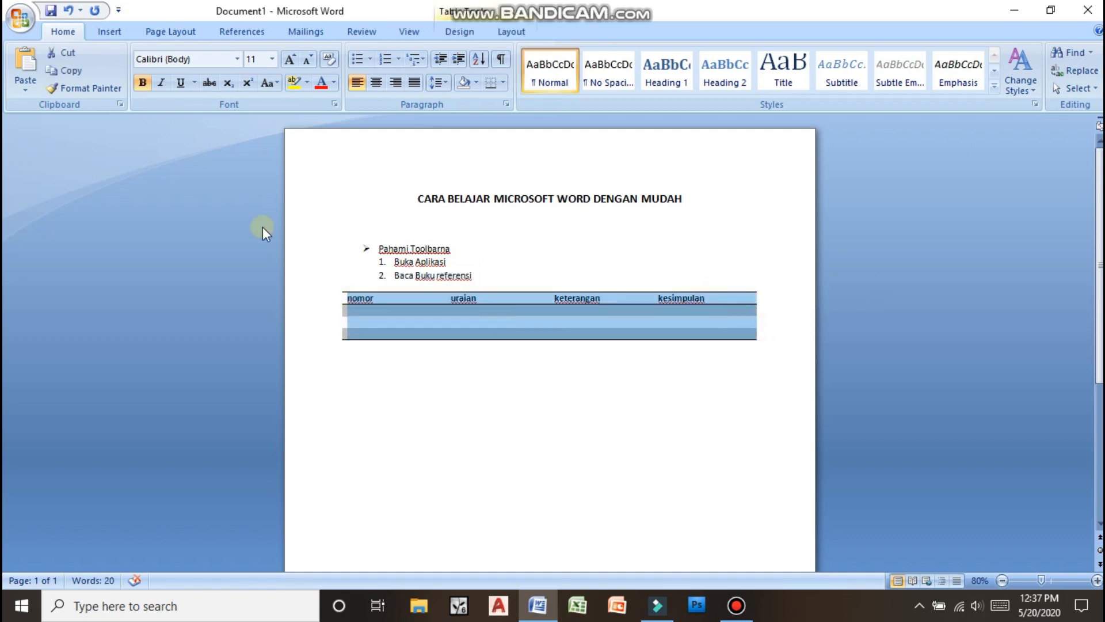
left_click(452, 390)
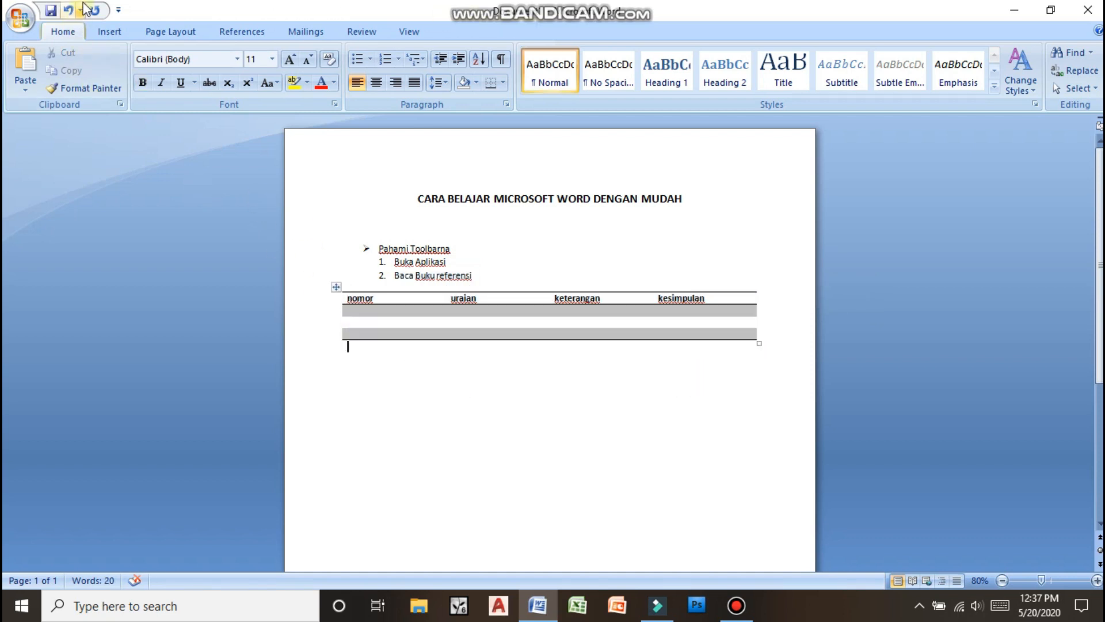
Step: Add an empty line below the table and browse for a picture in New Volume (E:), YR Sketch, SketchUp, Foto, The Warm City
left_click(112, 35)
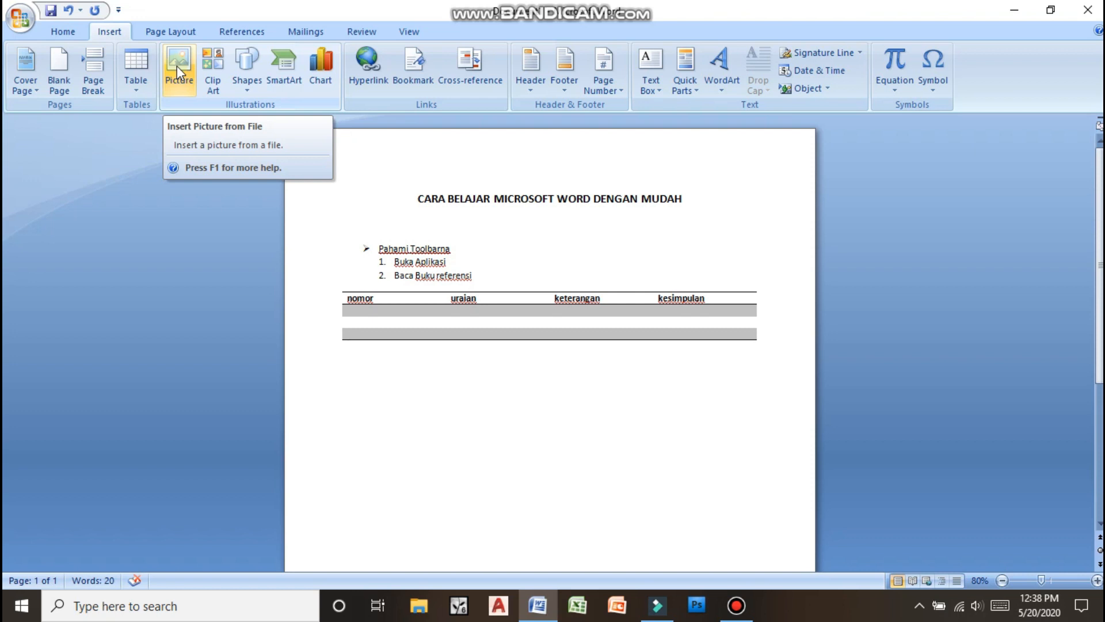
key("Return")
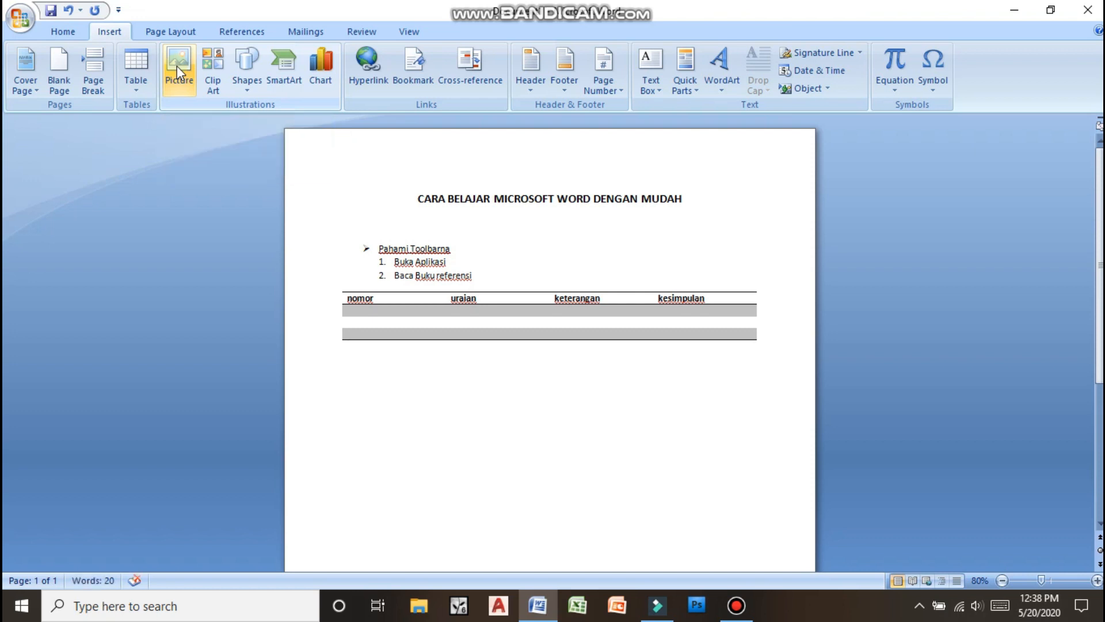
left_click(178, 65)
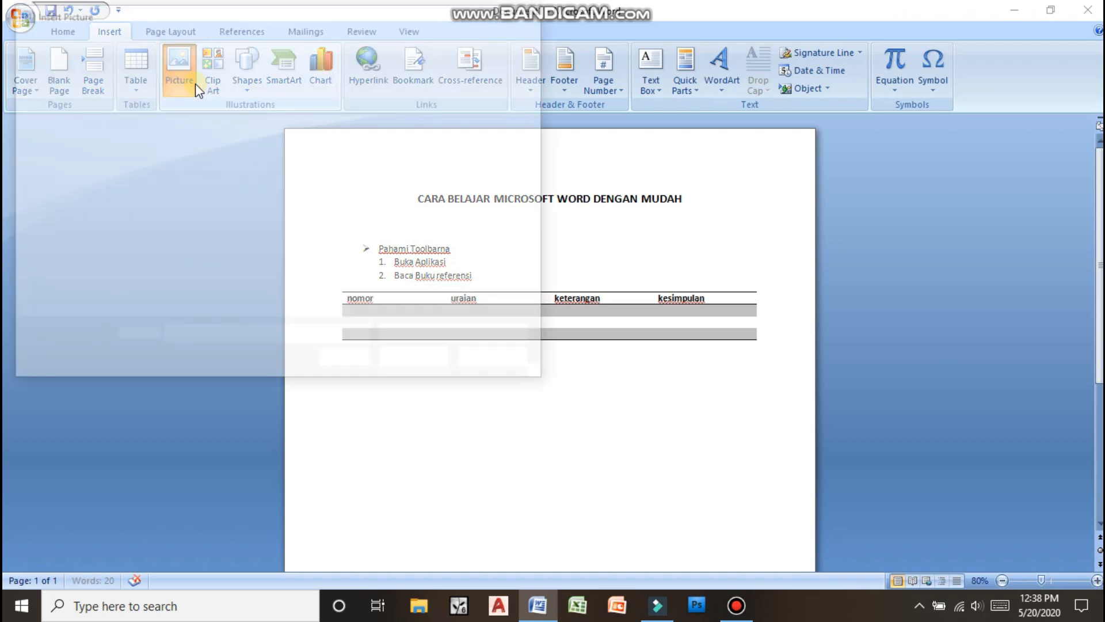
left_click(90, 202)
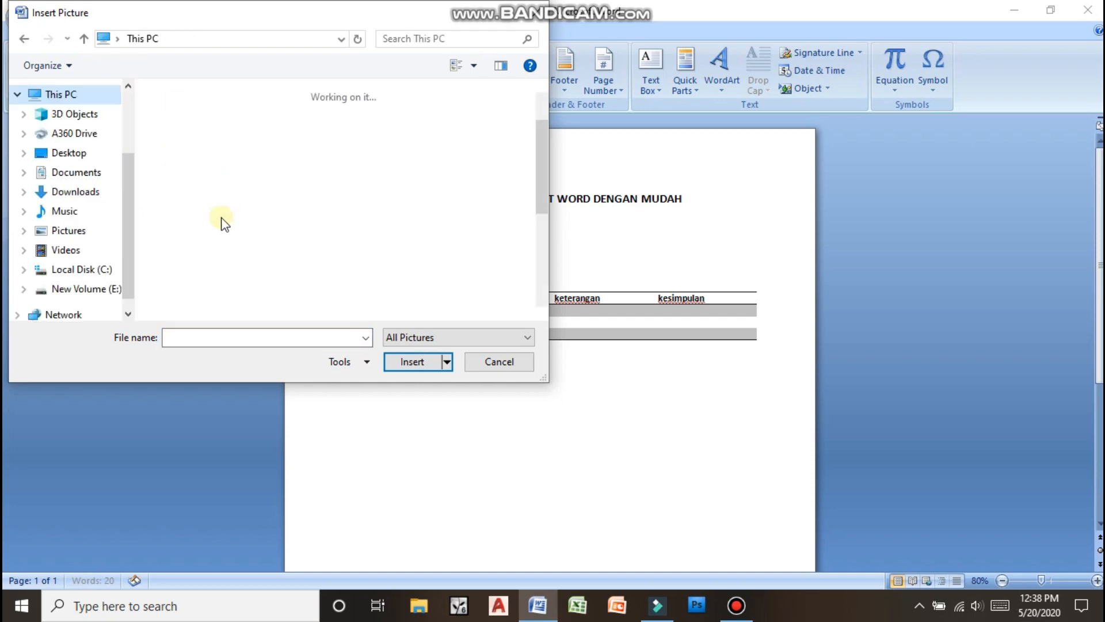
scroll(222, 224, "down", 5)
double_click(244, 299)
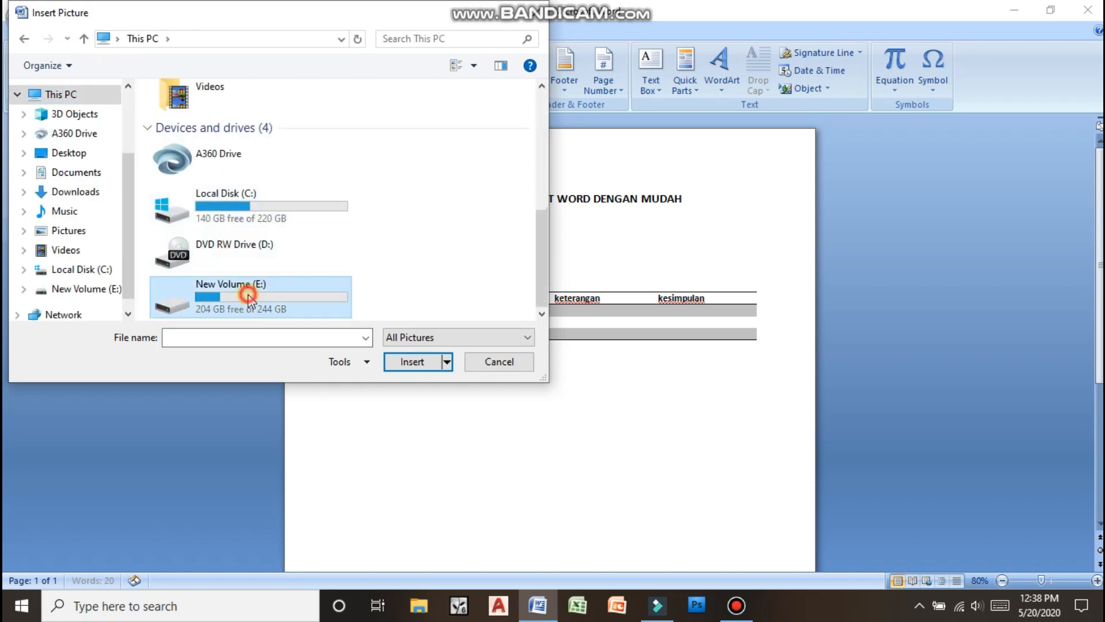
double_click(220, 281)
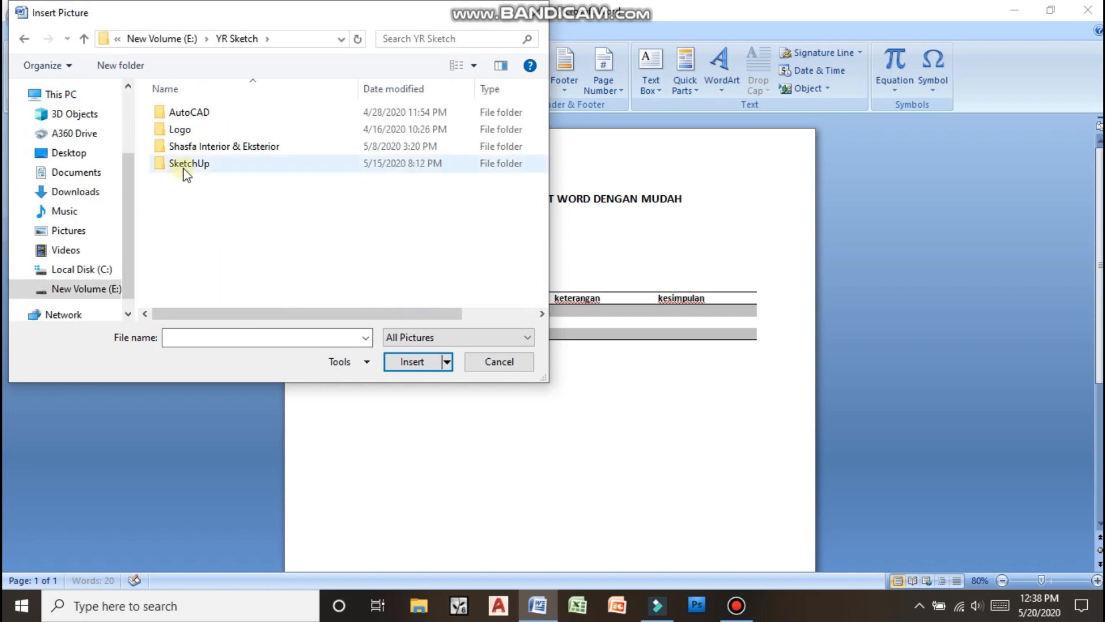
double_click(186, 165)
double_click(178, 113)
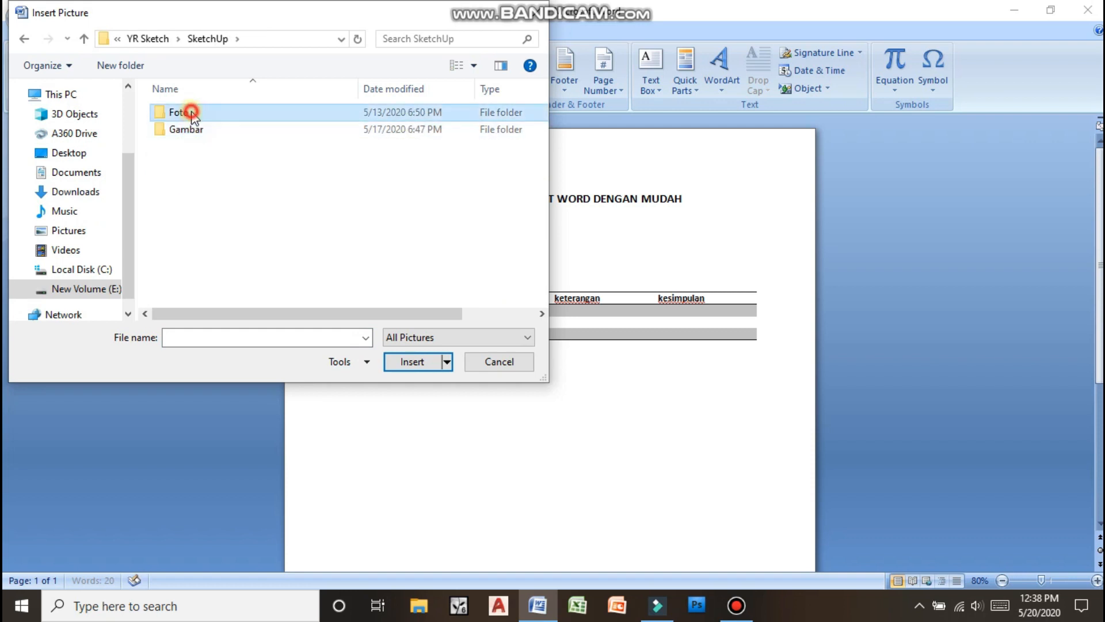
double_click(188, 247)
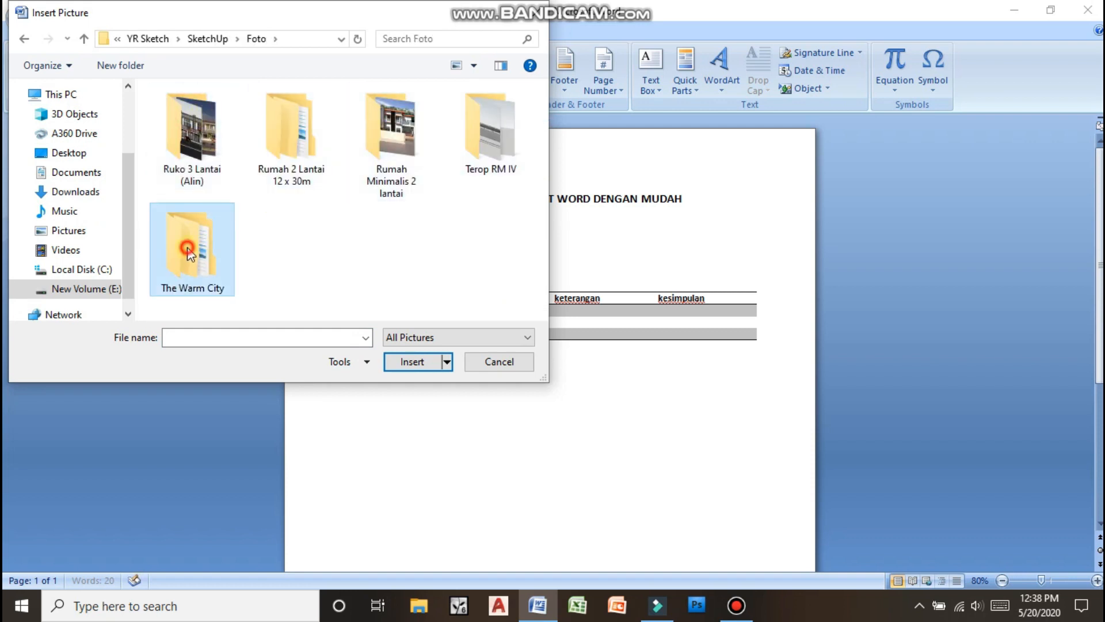
Step: Insert the picture of the twin houses with two parked cars from the folder below the table
double_click(198, 114)
left_click(198, 151)
double_click(198, 151)
left_click(202, 139)
left_click(425, 363)
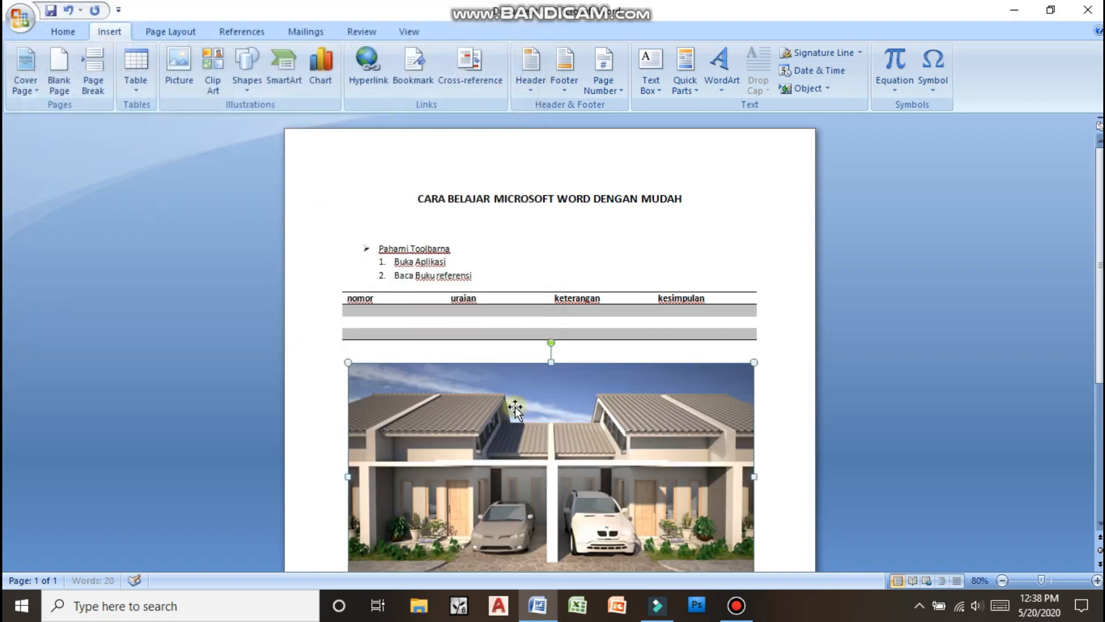
Step: Deselect the house picture, return to the insert commands and look over the page with its table and picture
scroll(583, 392, "down", 3)
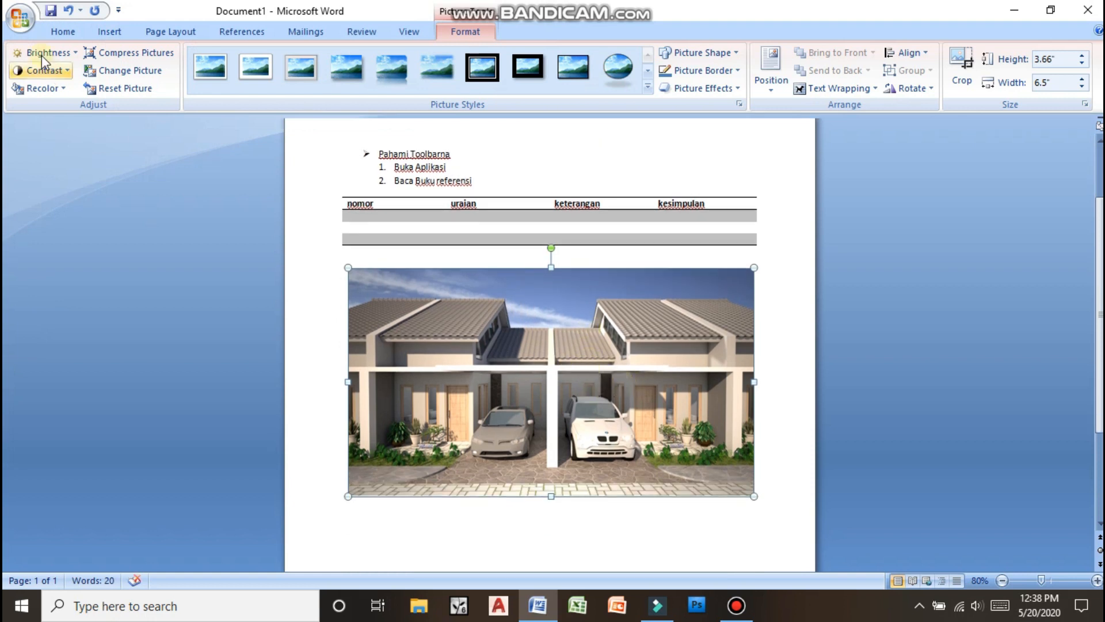
left_click(121, 32)
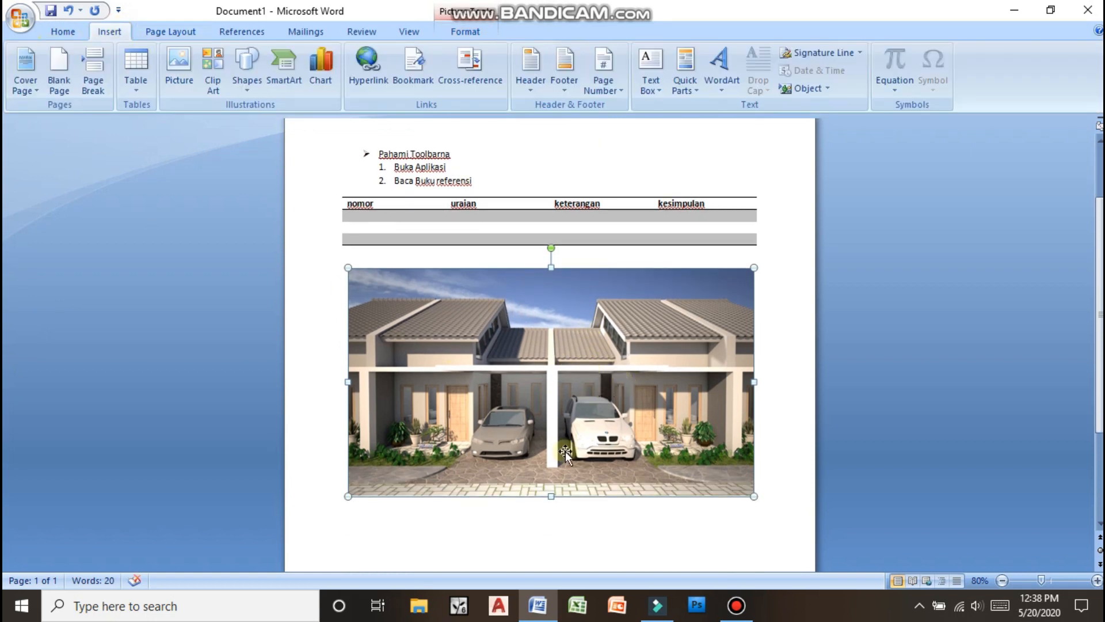
left_click(763, 455)
scroll(797, 345, "up", 3)
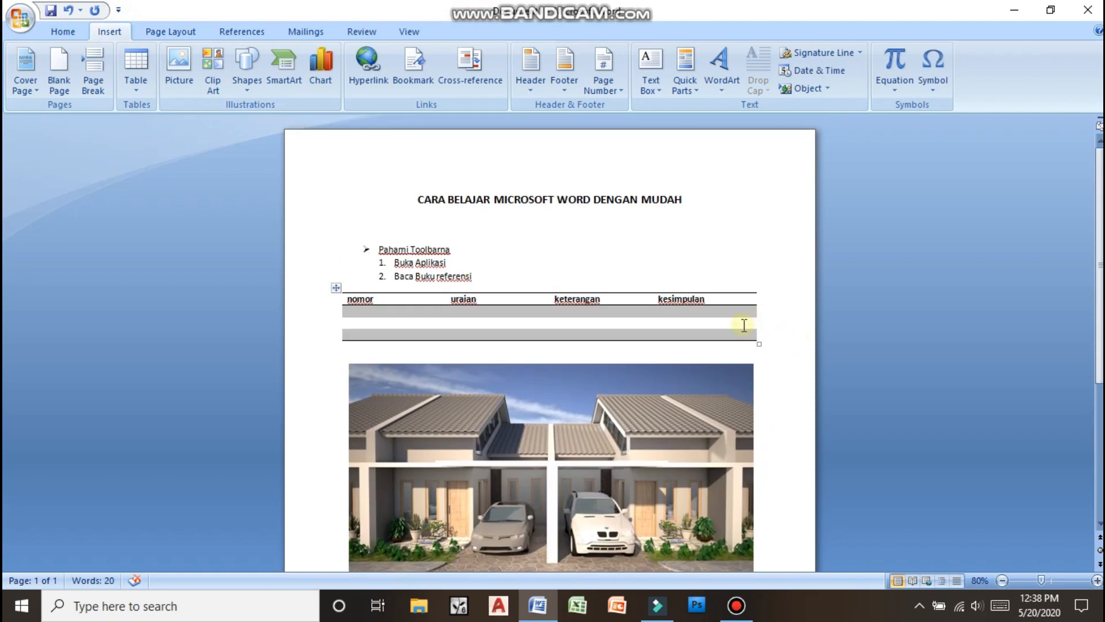
scroll(644, 328, "down", 3)
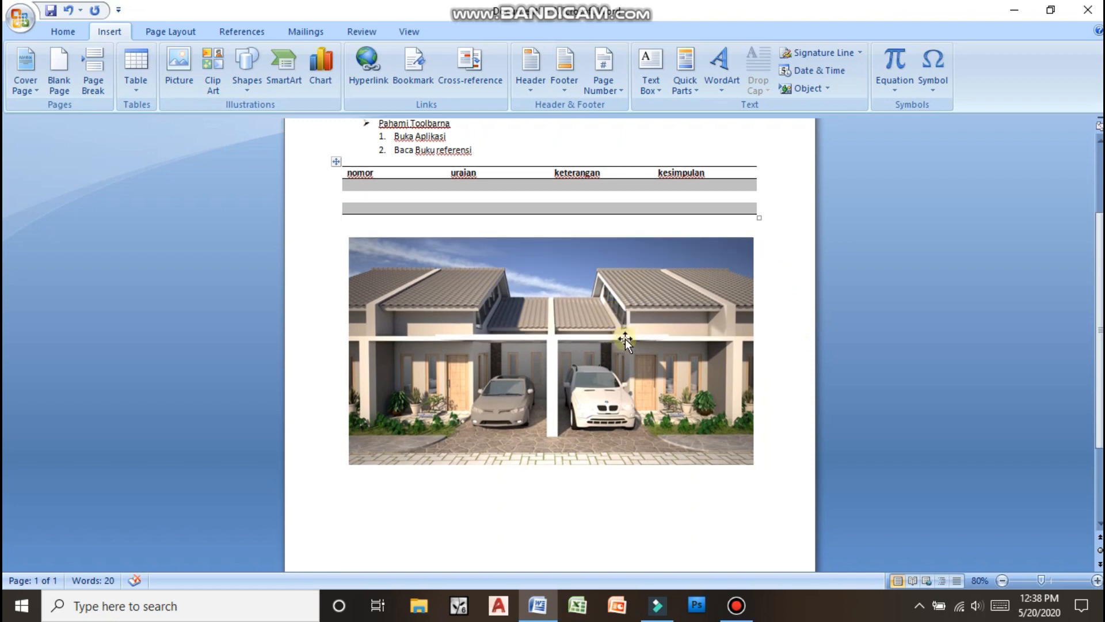
scroll(631, 325, "up", 3)
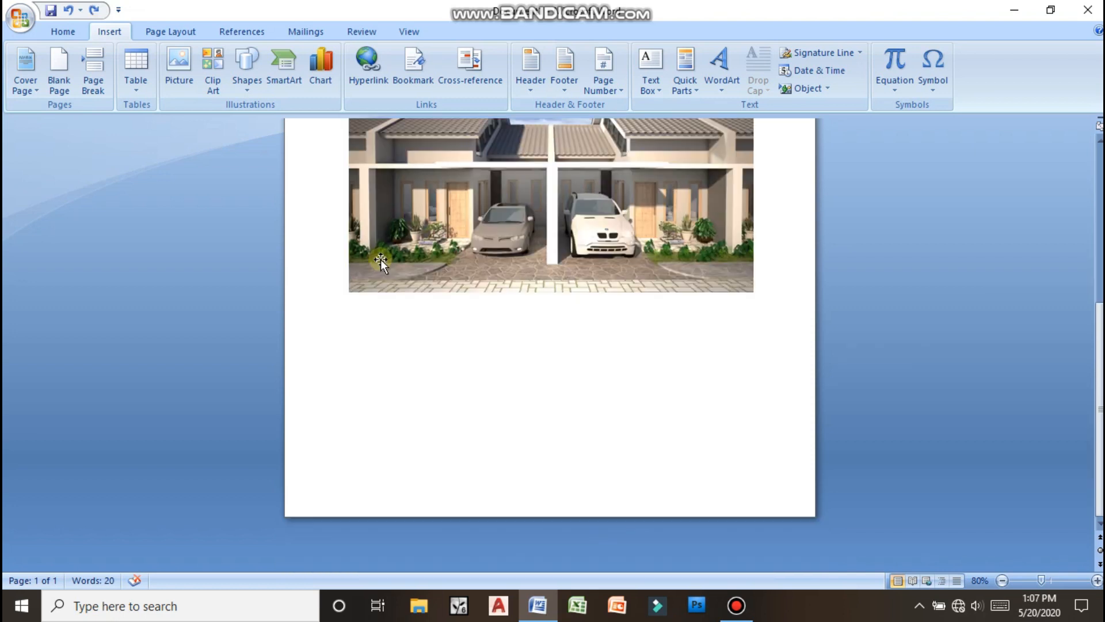
Step: Draw an ellipse about 2.49" wide and 1.07" high below the left part of the house picture
scroll(381, 259, "up", 3)
left_click(249, 66)
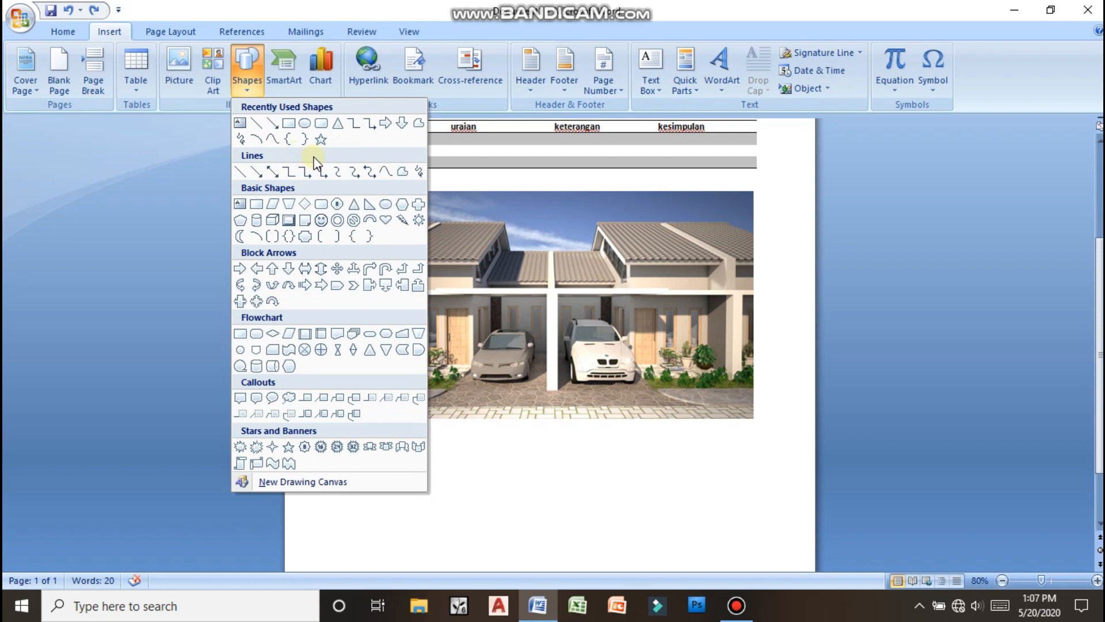
left_click(305, 123)
left_click_drag(353, 443, 506, 512)
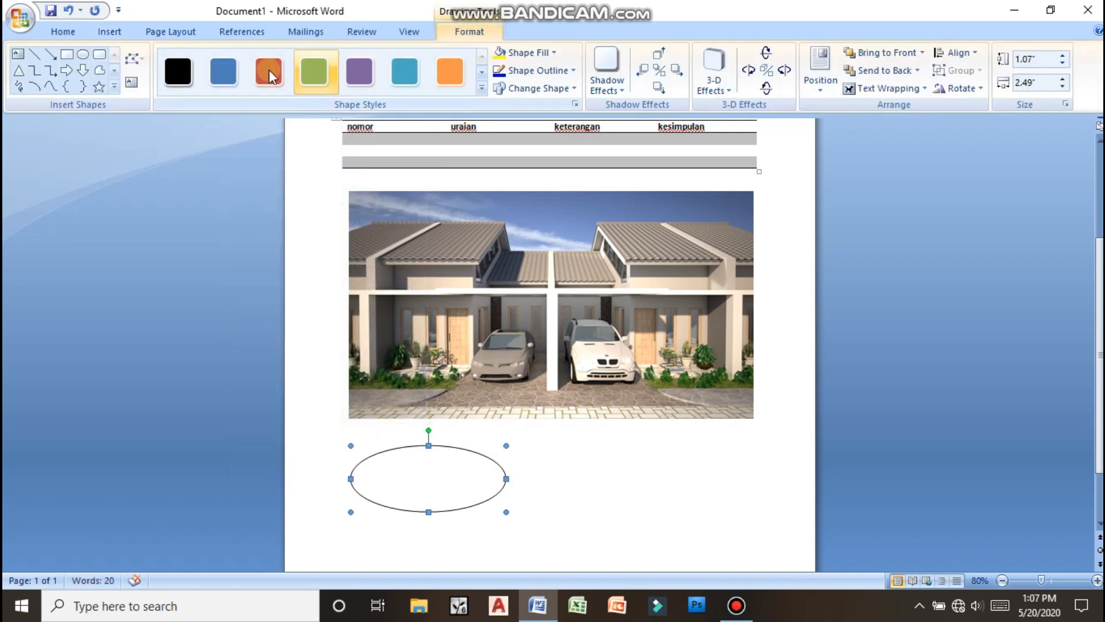
Step: Draw a wave banner shape about 1.99" wide and 1.18" high beside the ellipse below the house picture
left_click(101, 33)
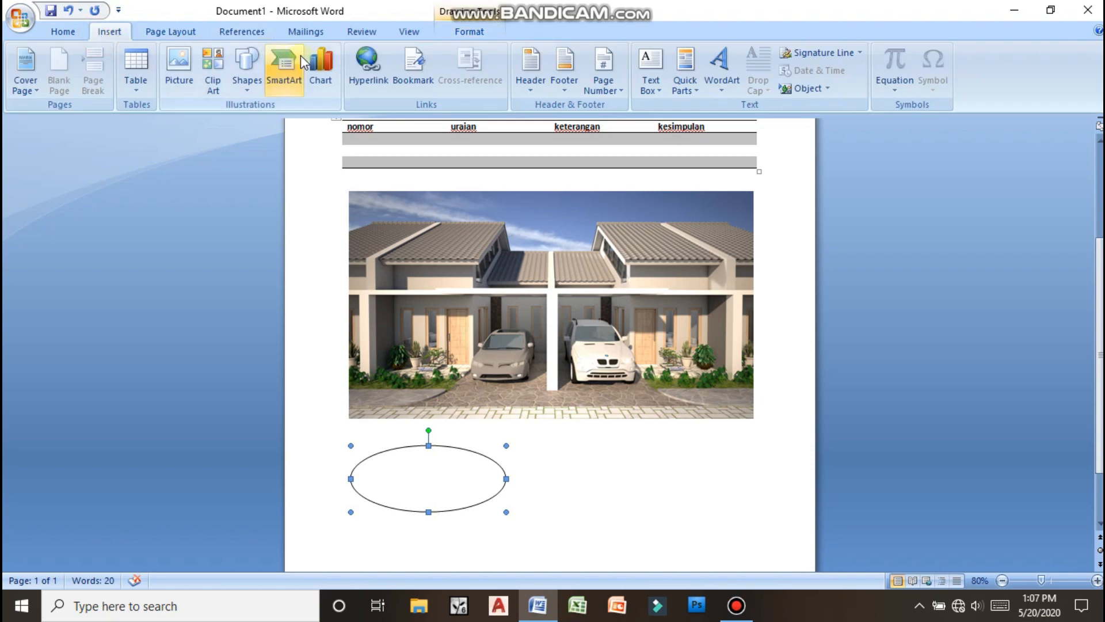
left_click(247, 63)
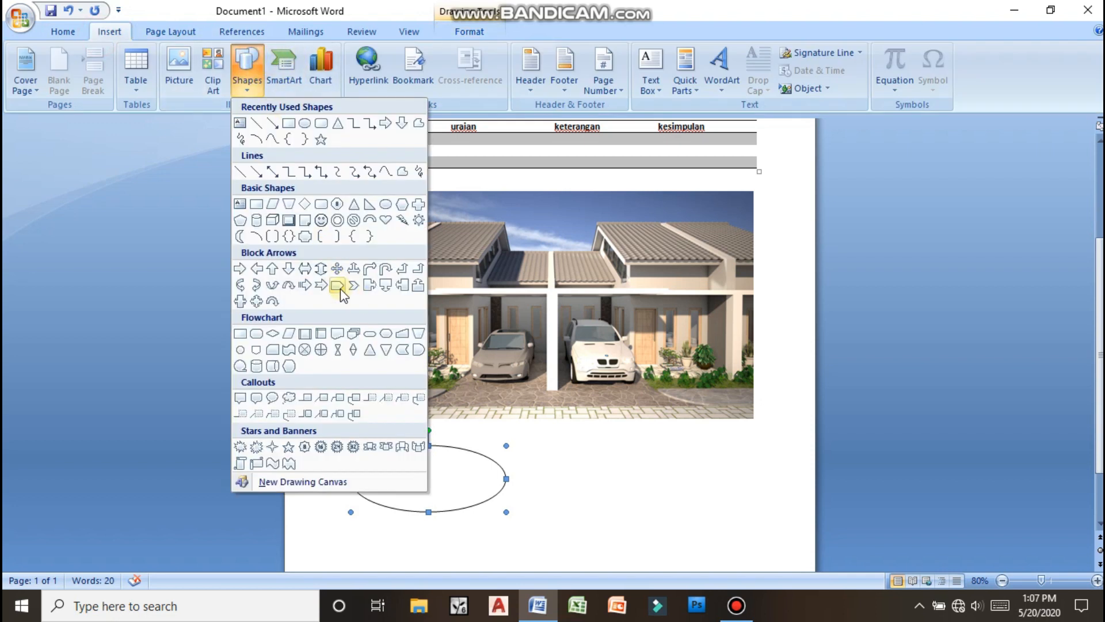
left_click(292, 350)
left_click_drag(601, 445, 724, 517)
scroll(732, 457, "down", 2)
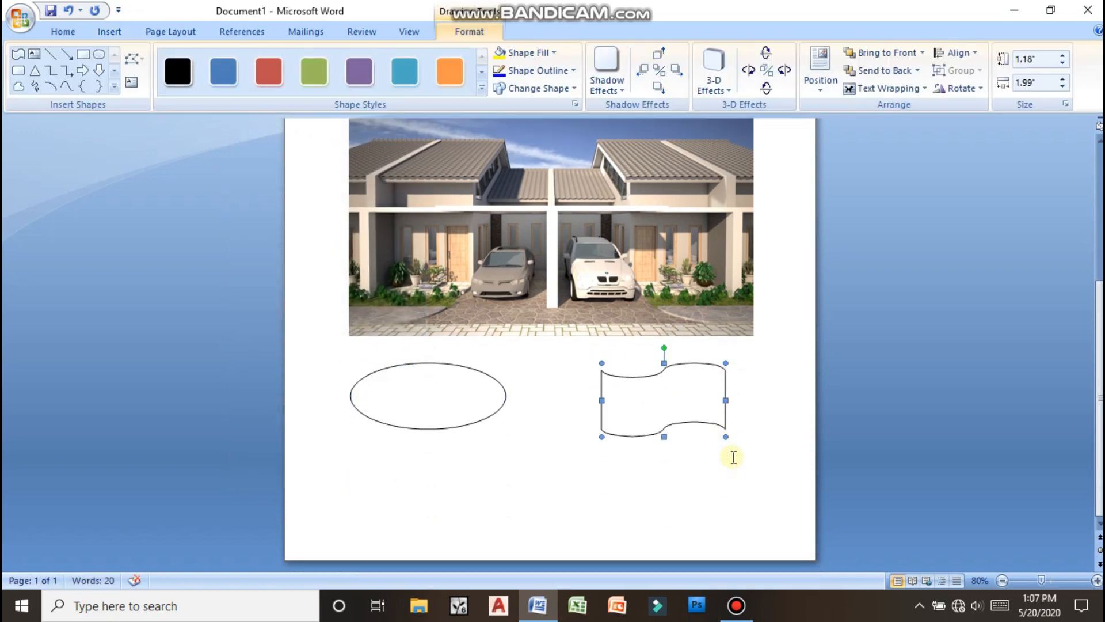
left_click(748, 431)
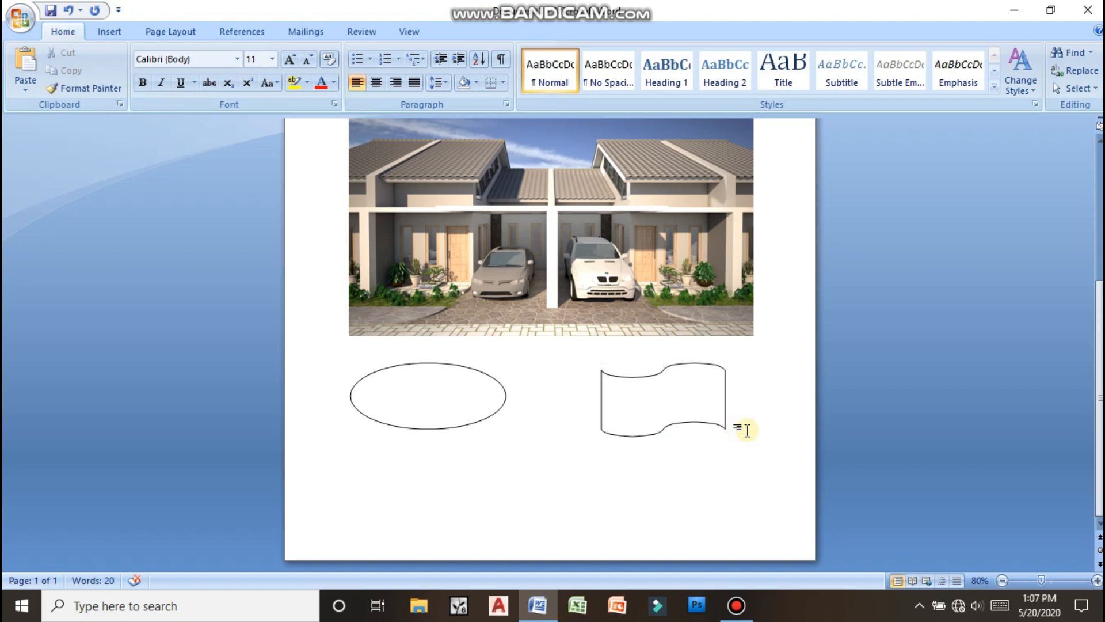
Step: Insert a page break after the house picture to start a second page
left_click(765, 423)
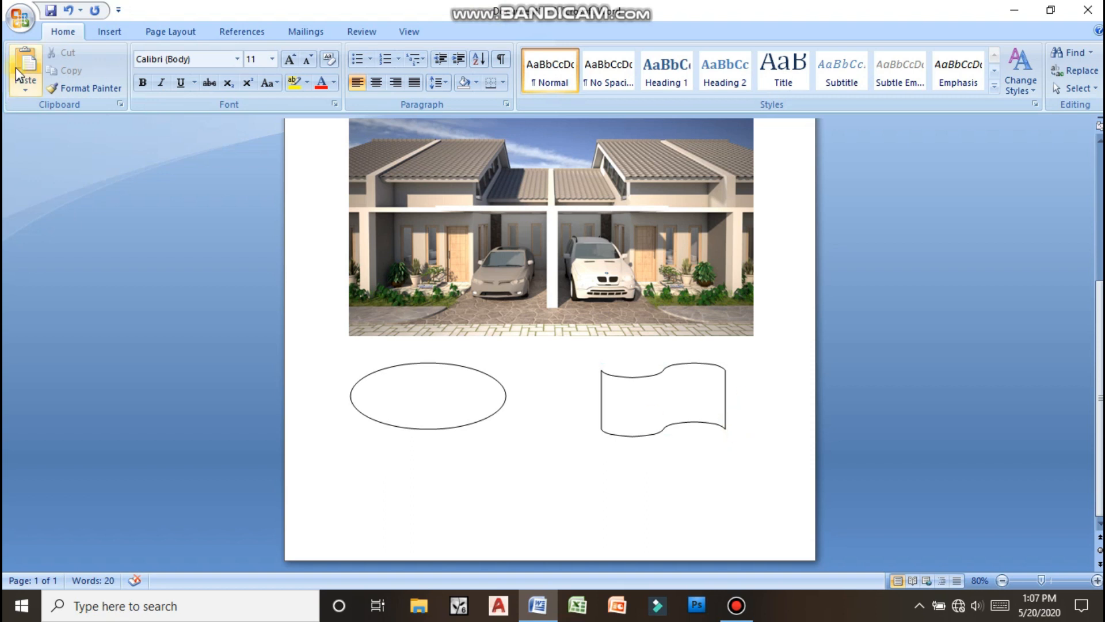
left_click(106, 32)
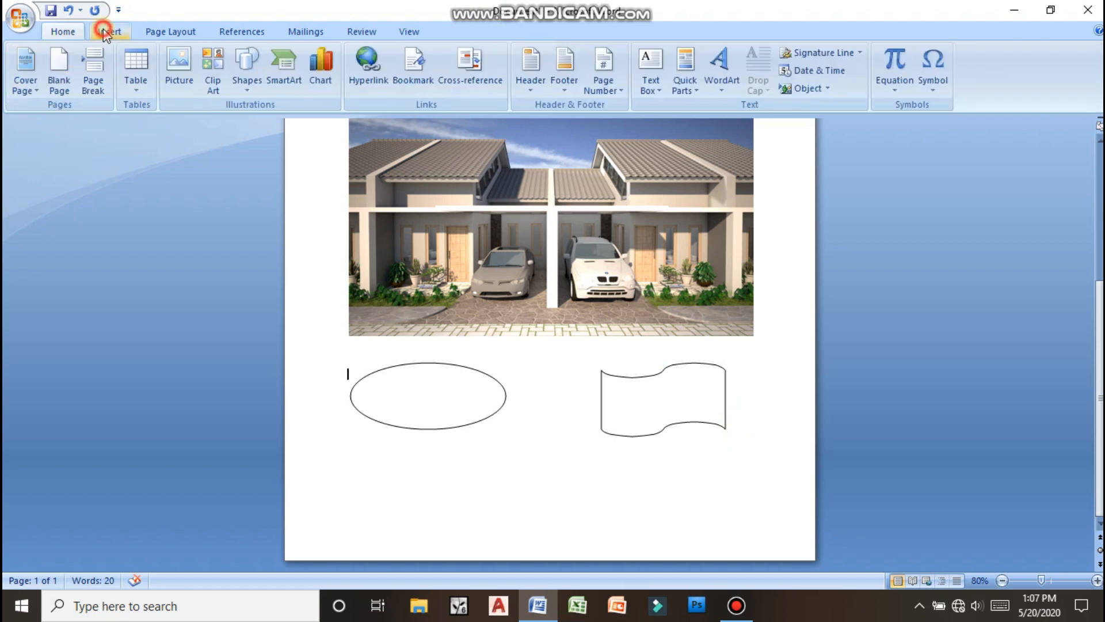
left_click(93, 70)
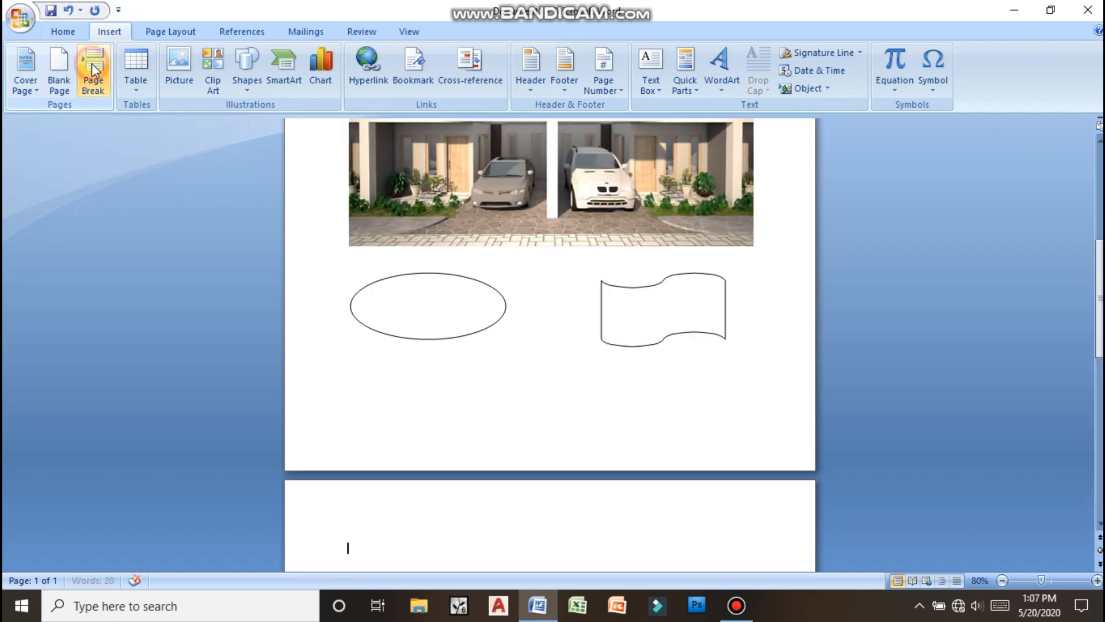
scroll(622, 283, "down", 3)
left_click(408, 383)
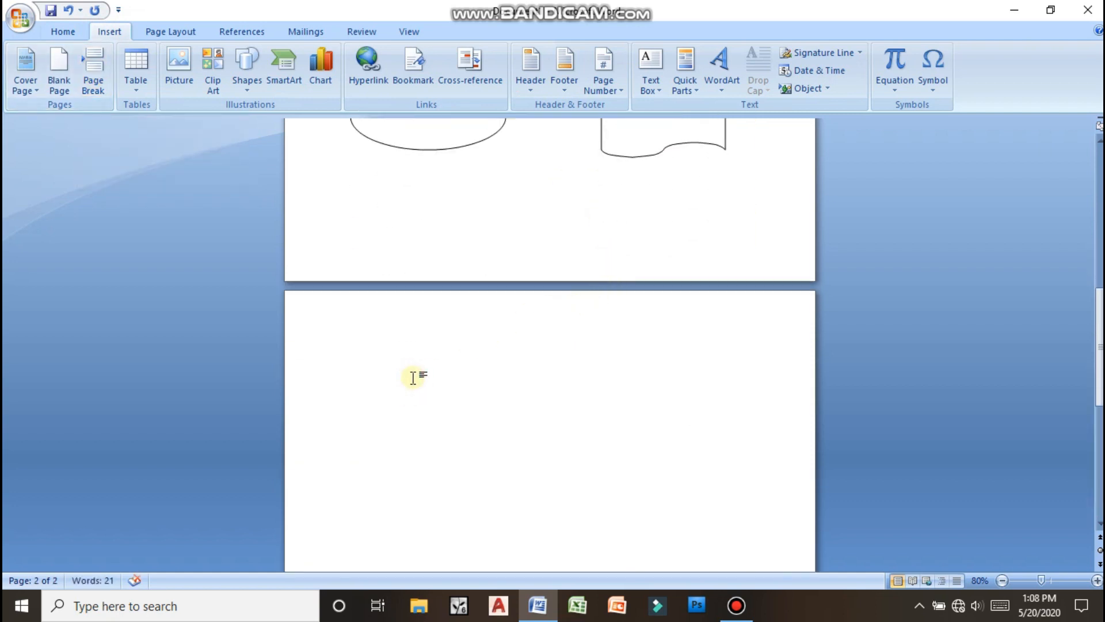
Step: Insert an Organization Chart SmartArt graphic from the Hierarchy category on the second page and close its text pane
left_click(282, 67)
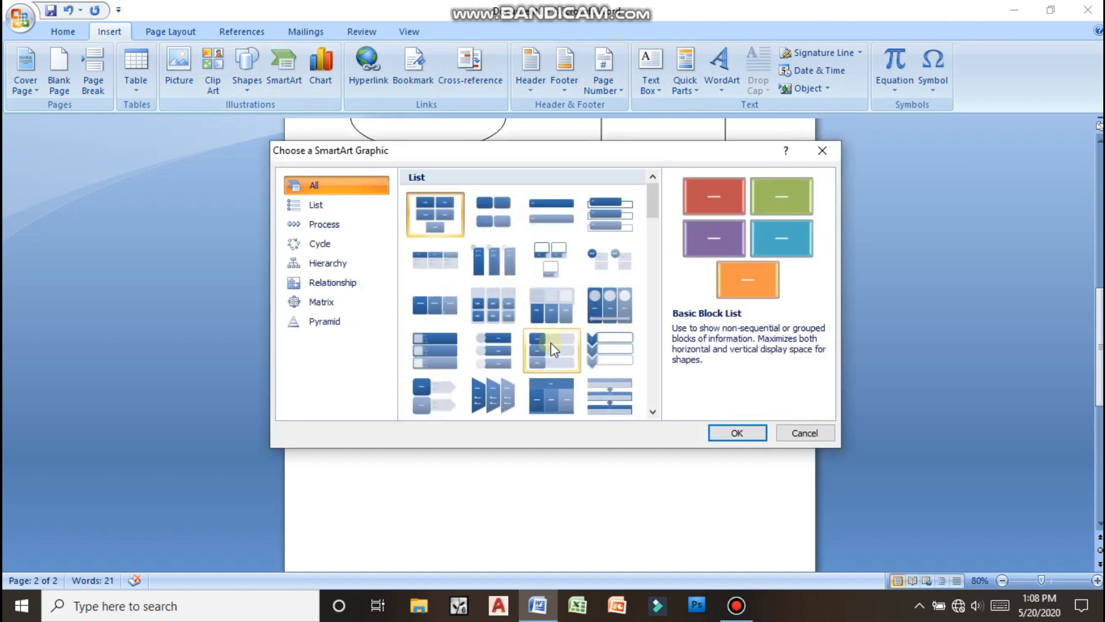
scroll(547, 345, "down", 3)
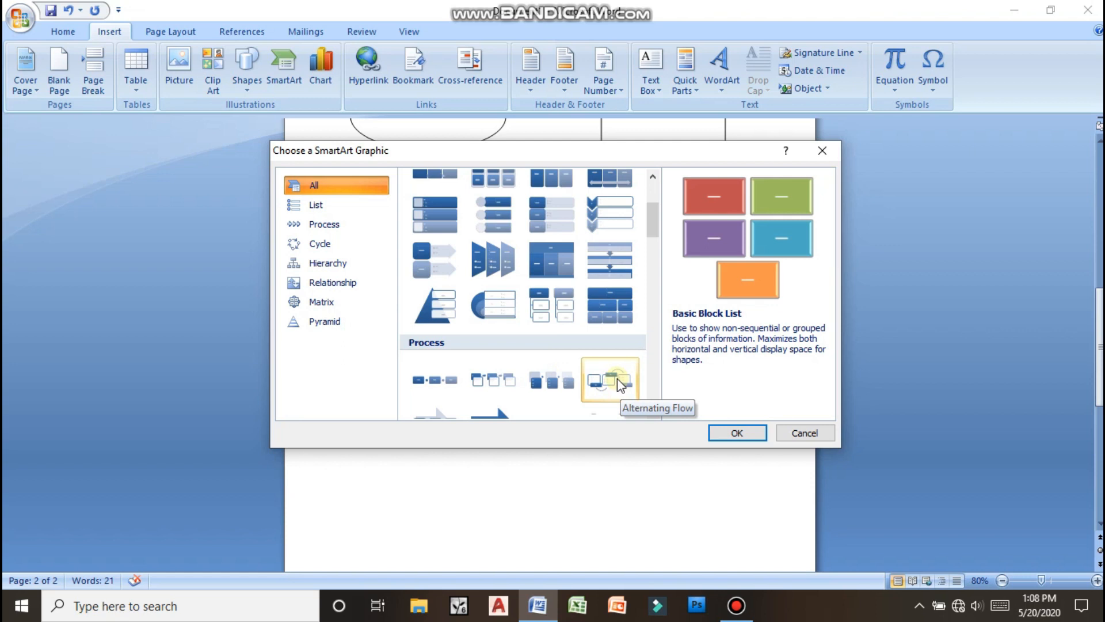
scroll(617, 378, "down", 3)
scroll(508, 283, "up", 6)
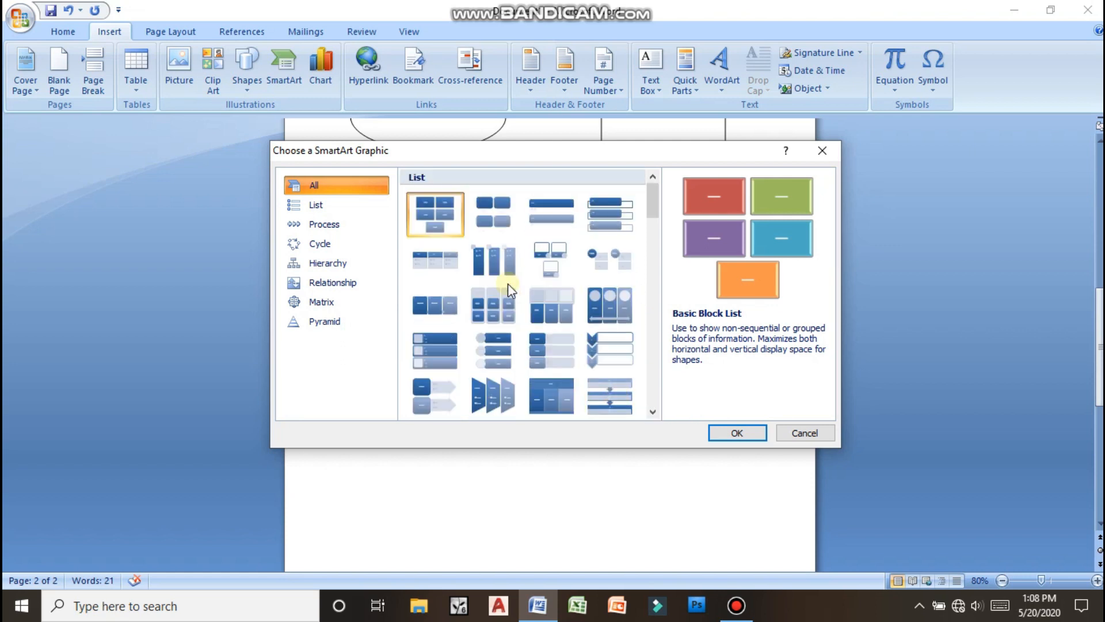
scroll(535, 311, "down", 3)
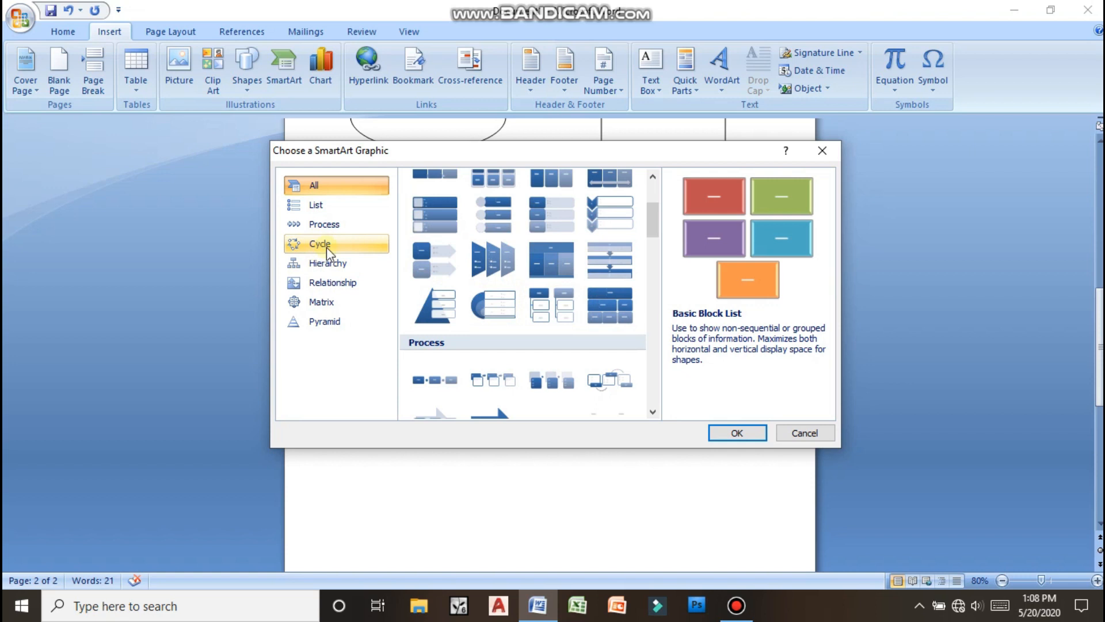
left_click(328, 263)
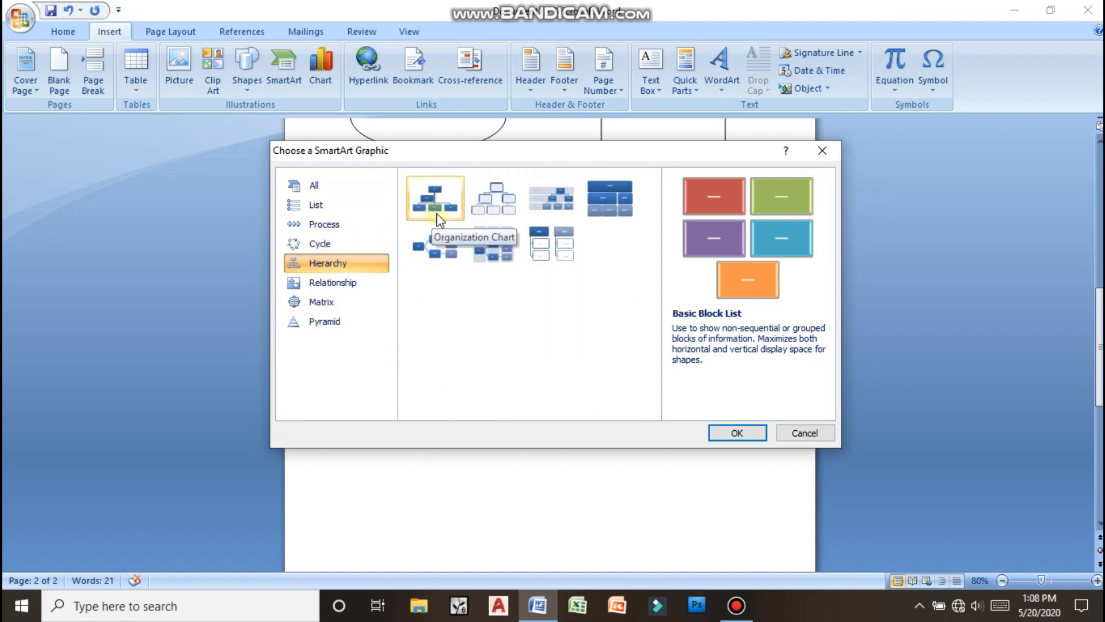
left_click(433, 225)
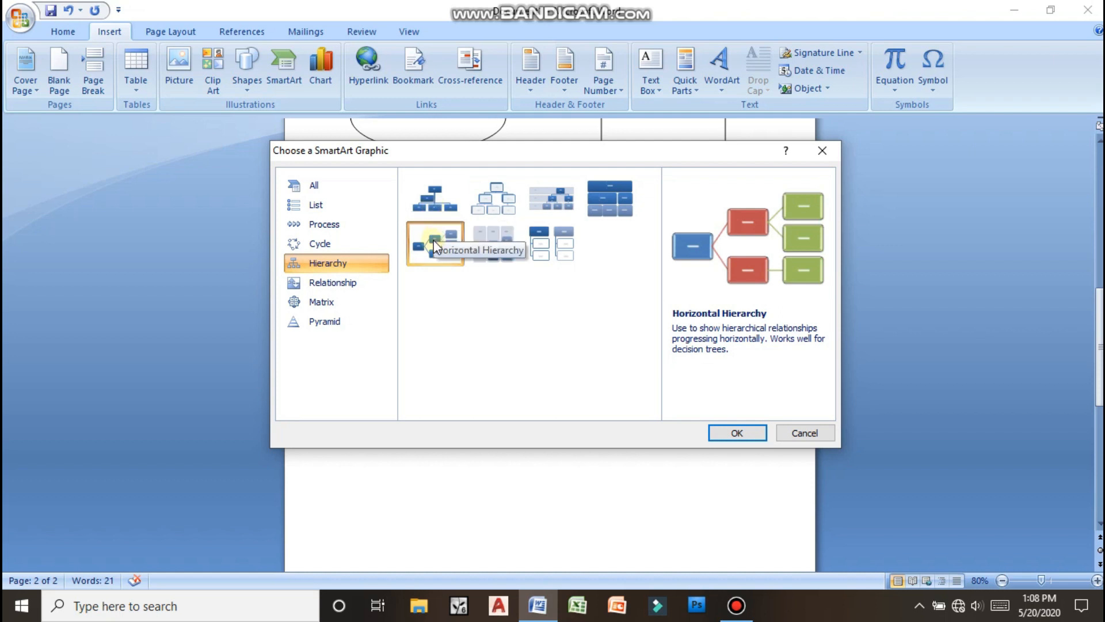
left_click(436, 198)
left_click(740, 431)
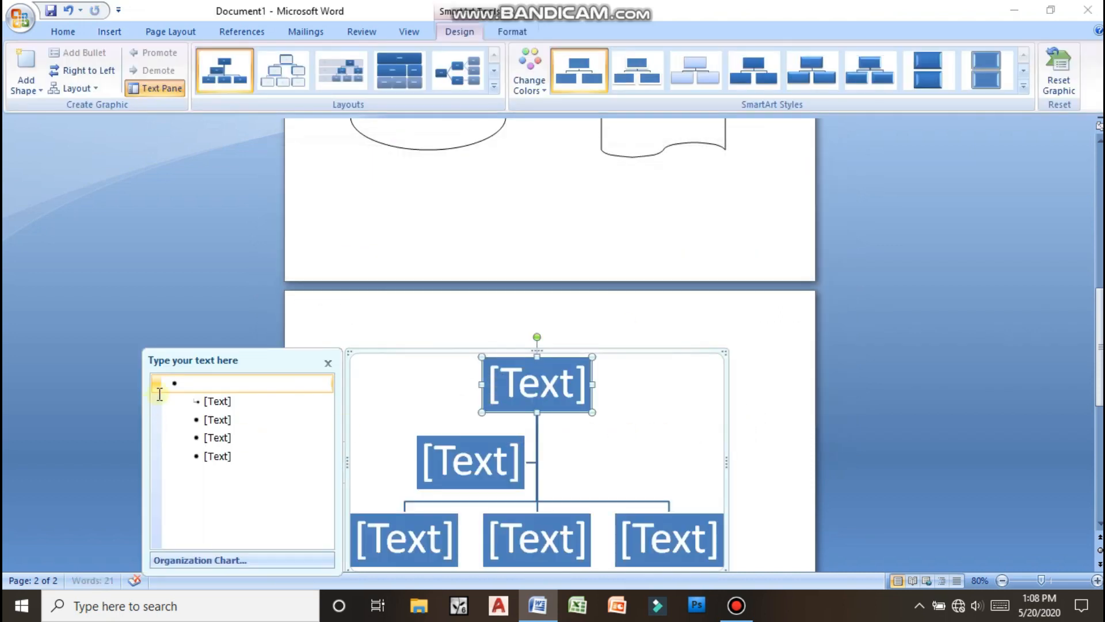
left_click(327, 364)
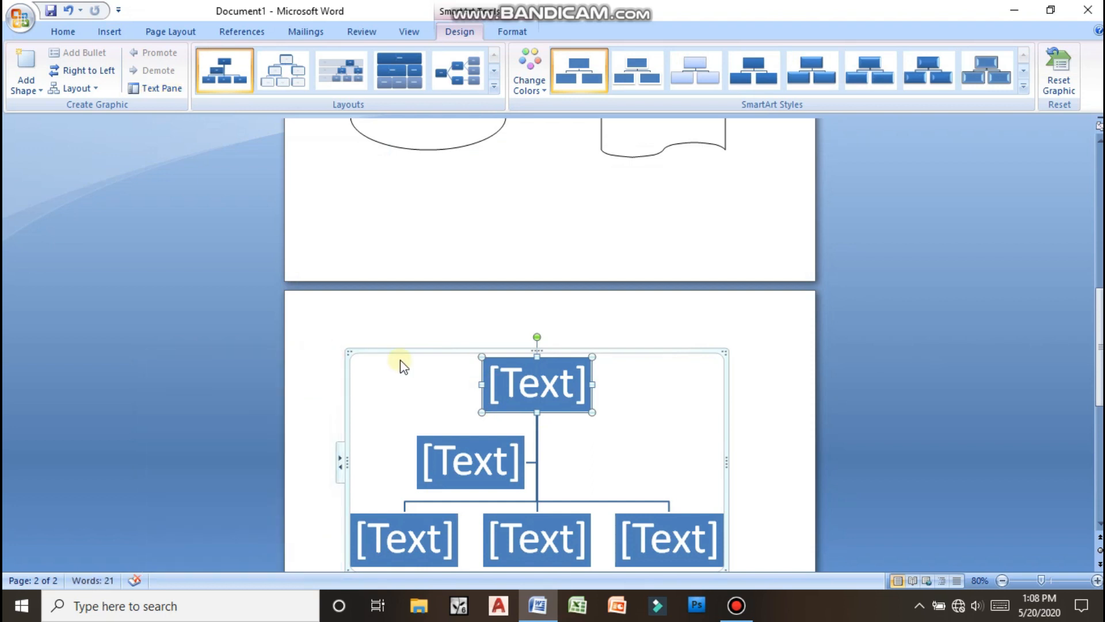
Step: Label the organization chart's head box "ketua" and the assistant box beneath it "wakil"
left_click(520, 385)
left_click(536, 379)
type("ketua")
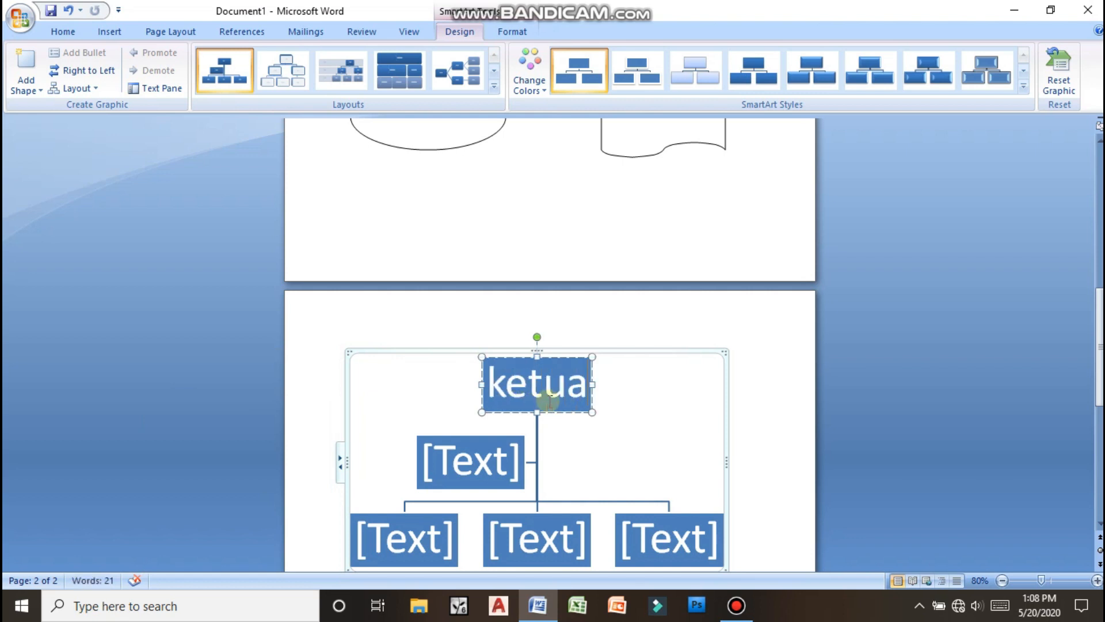
left_click(453, 450)
type("wakil")
scroll(471, 460, "down", 3)
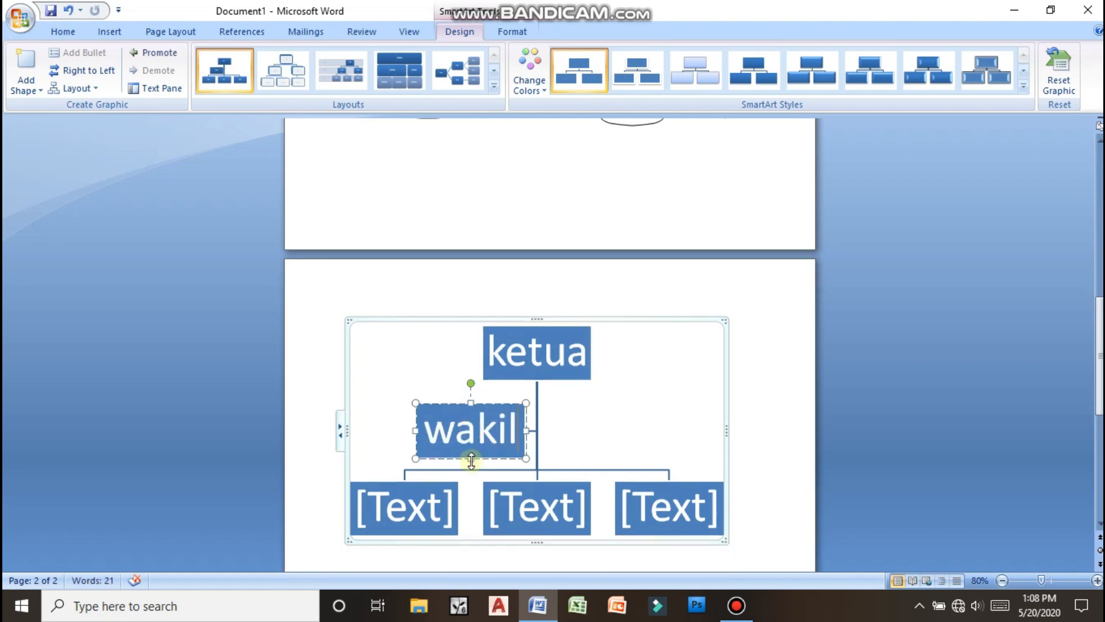
Step: Label the first box in the chart's lowest row "sekretaris"
left_click(422, 443)
type("ske")
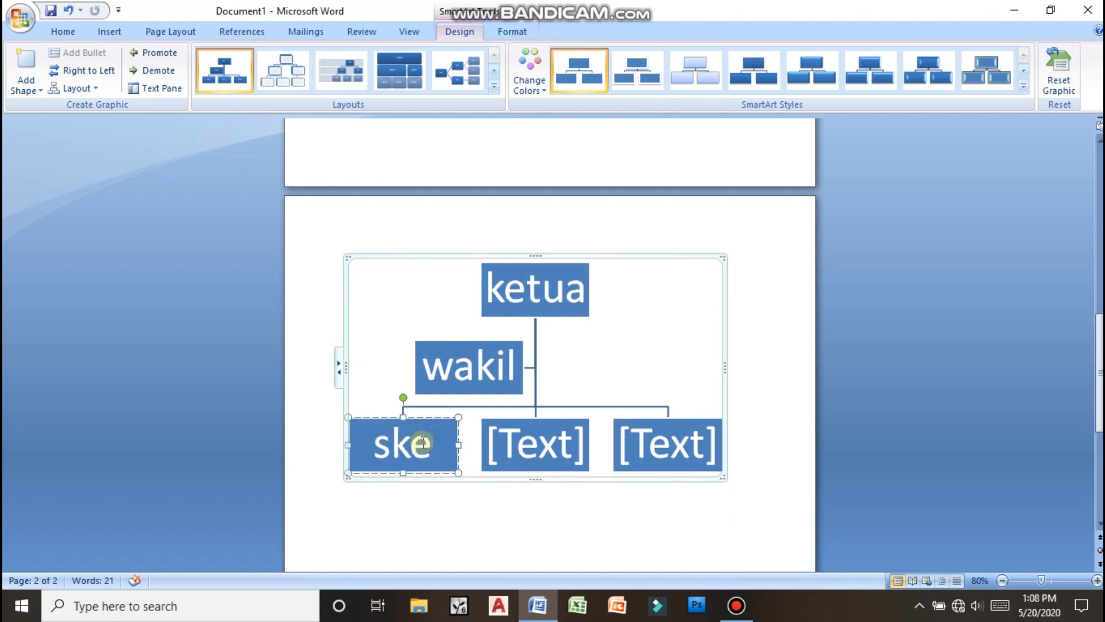
key("BackSpace")
key("BackSpace")
type("ekret")
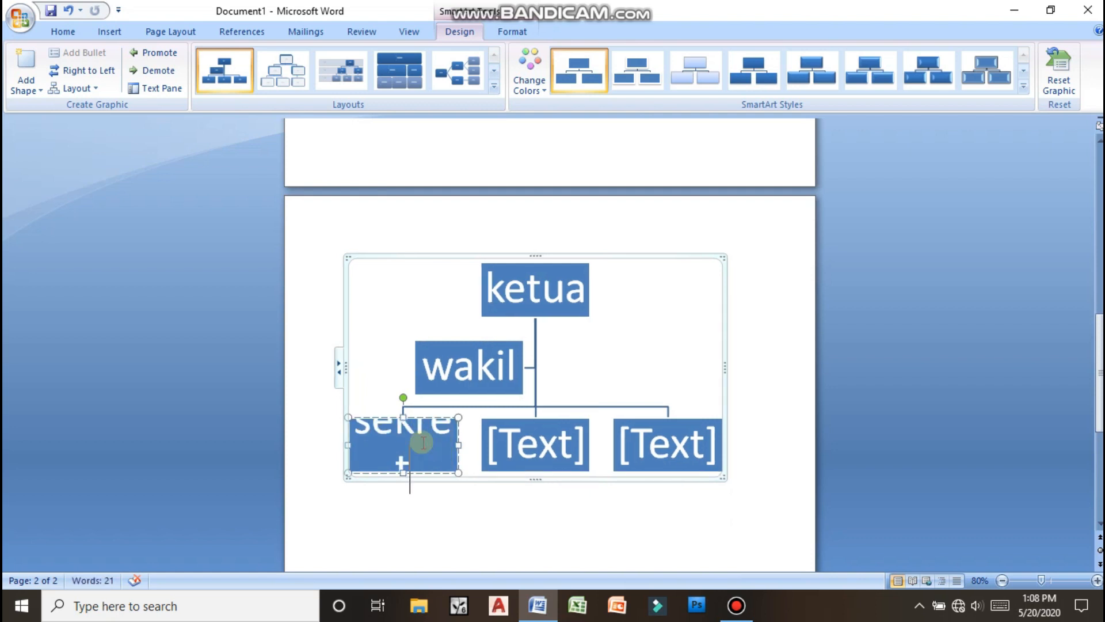
type("aris")
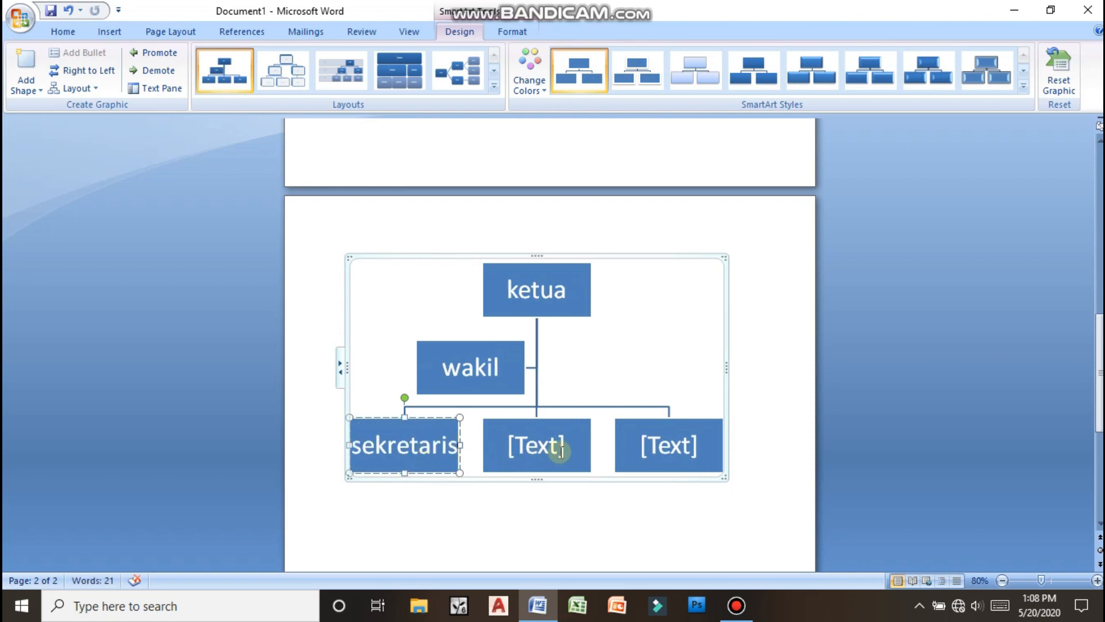
Step: Label the remaining two boxes in the lowest row "bendehara" and "humas", and deselect the chart
left_click(561, 452)
type("bend")
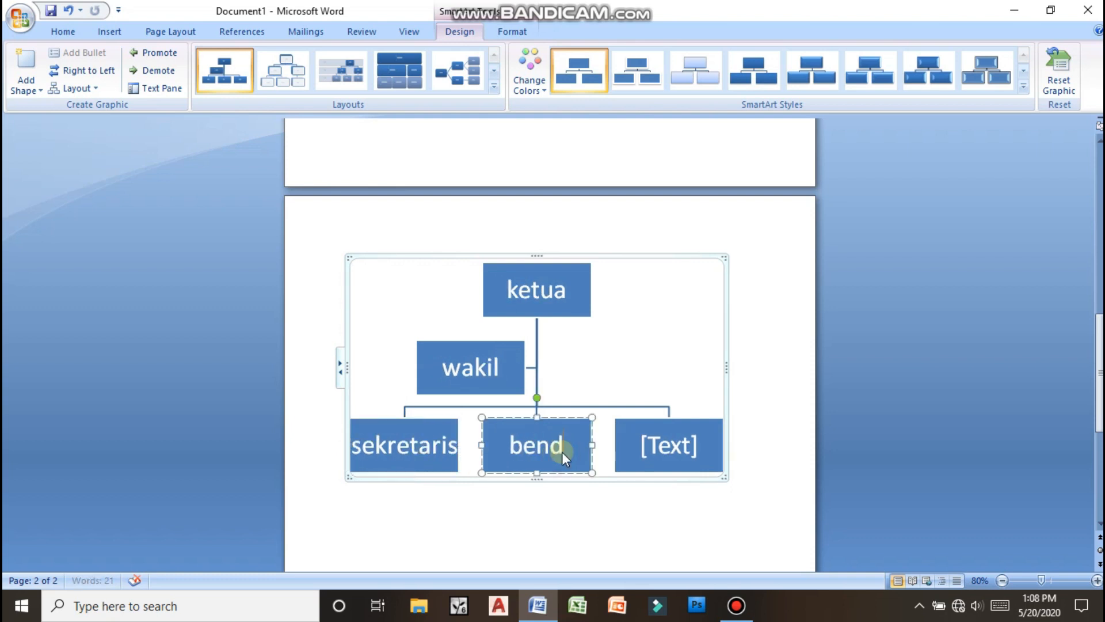
type("ehara")
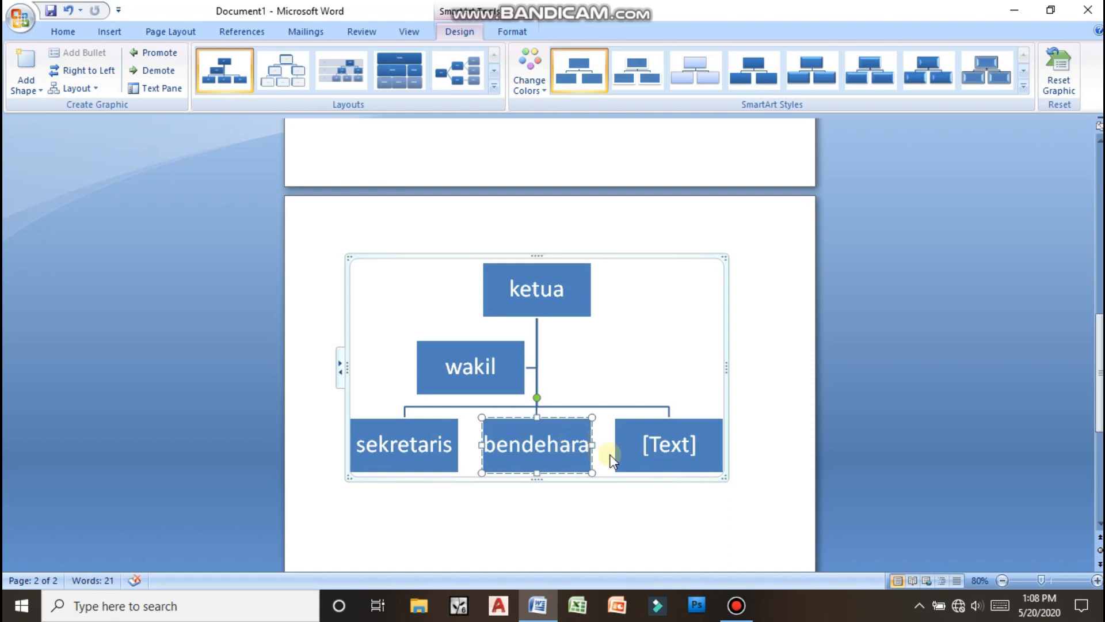
left_click(642, 445)
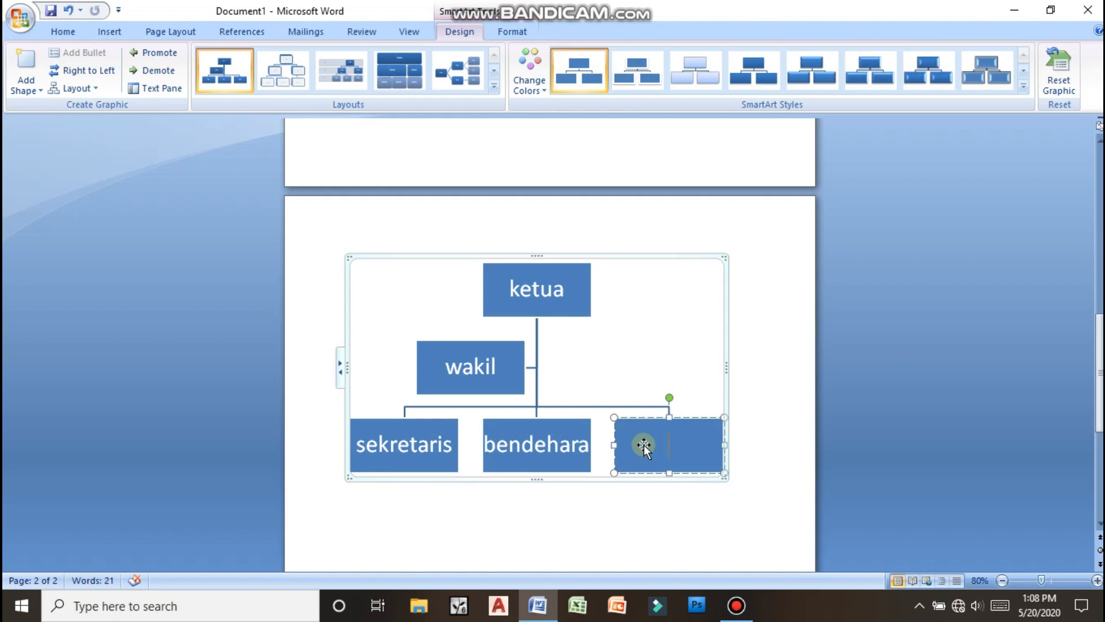
type("humas")
left_click(750, 430)
scroll(647, 427, "down", 2)
scroll(630, 336, "up", 4)
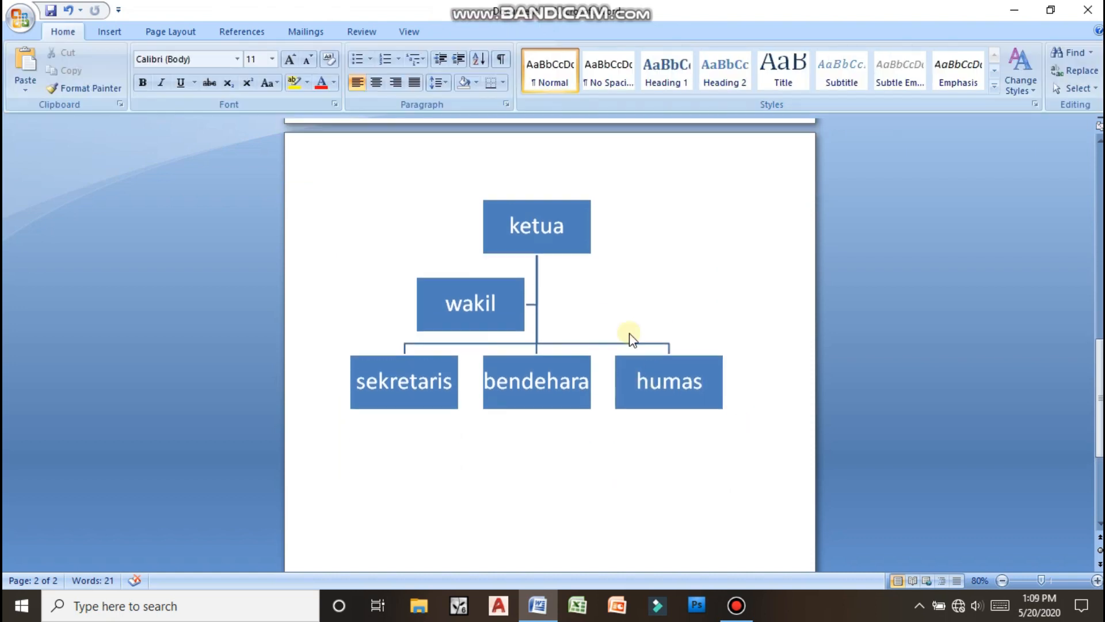
scroll(633, 340, "down", 3)
Step: Try a Basic Block List SmartArt graphic below the organization chart and delete it
left_click(154, 32)
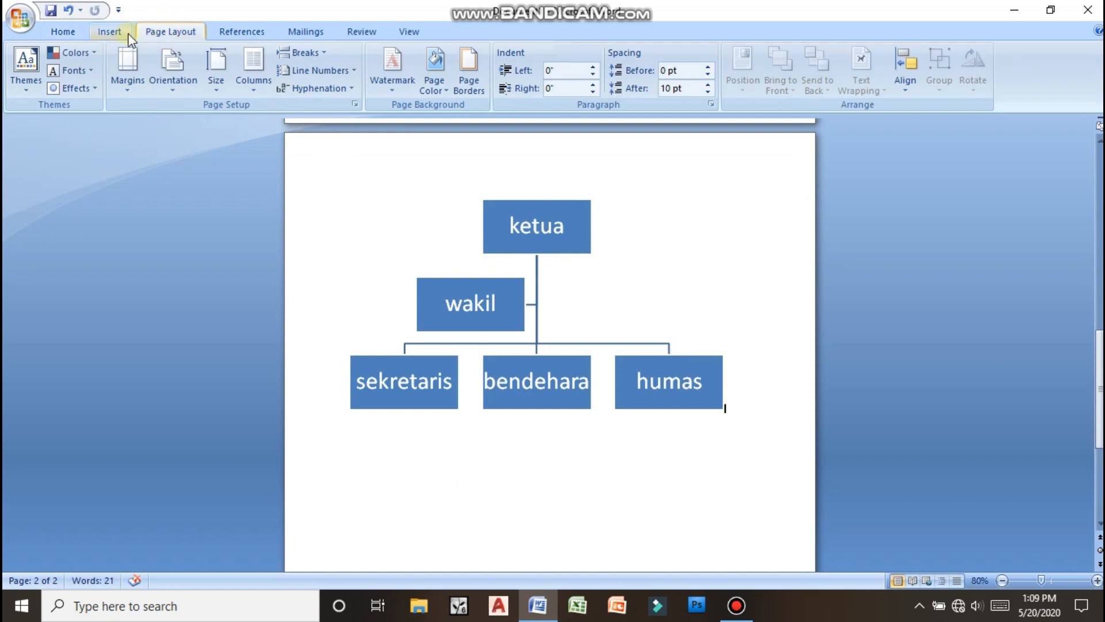
left_click(108, 34)
left_click(285, 71)
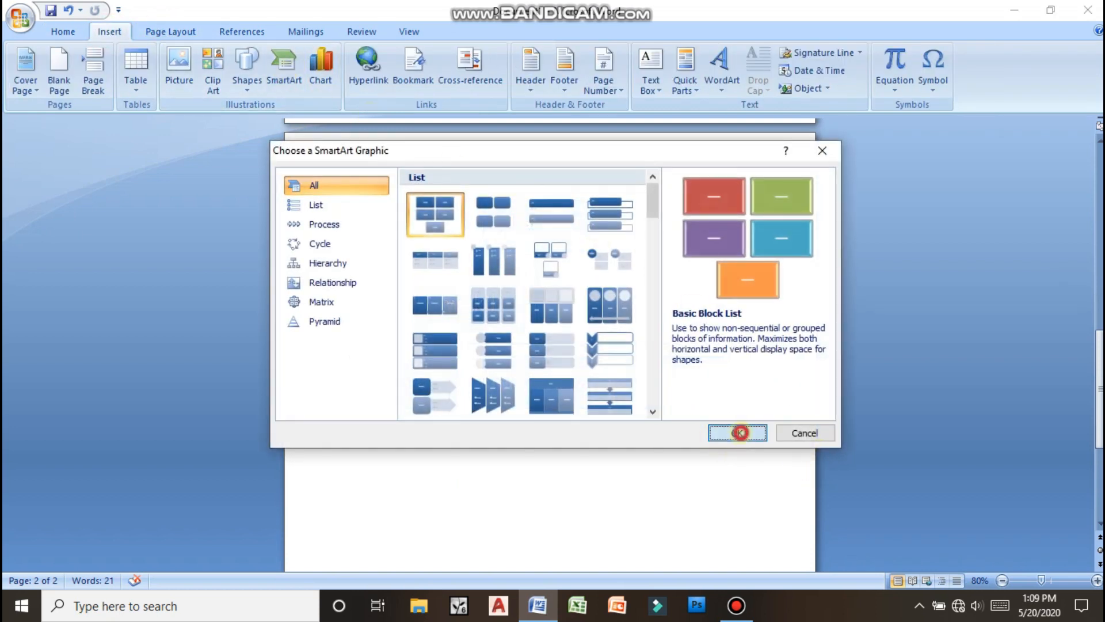
left_click(737, 433)
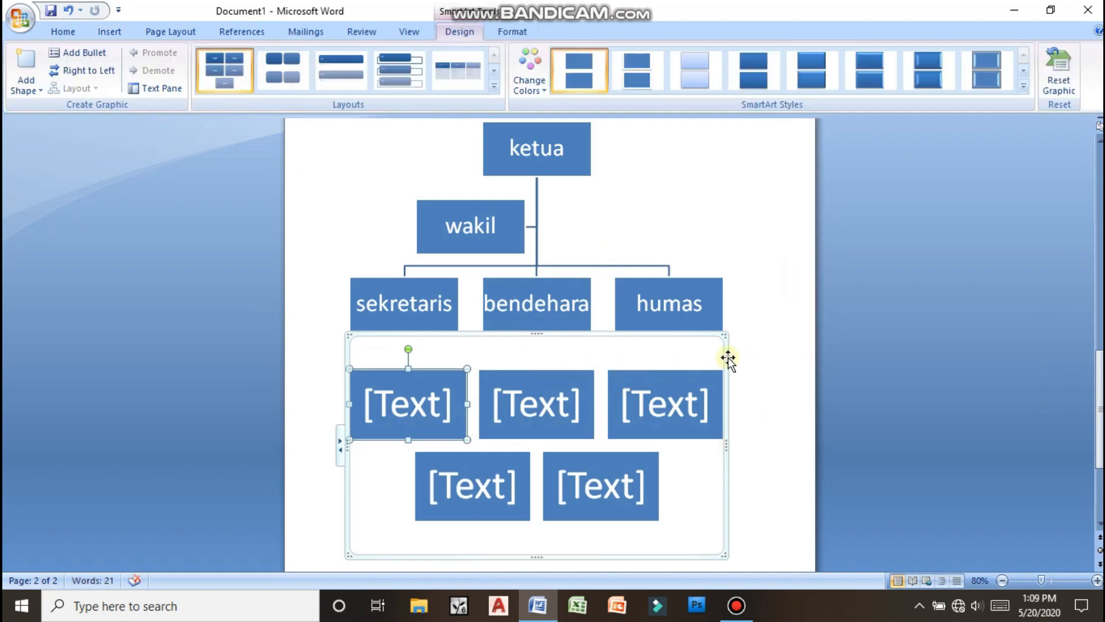
key("Delete")
key("Delete")
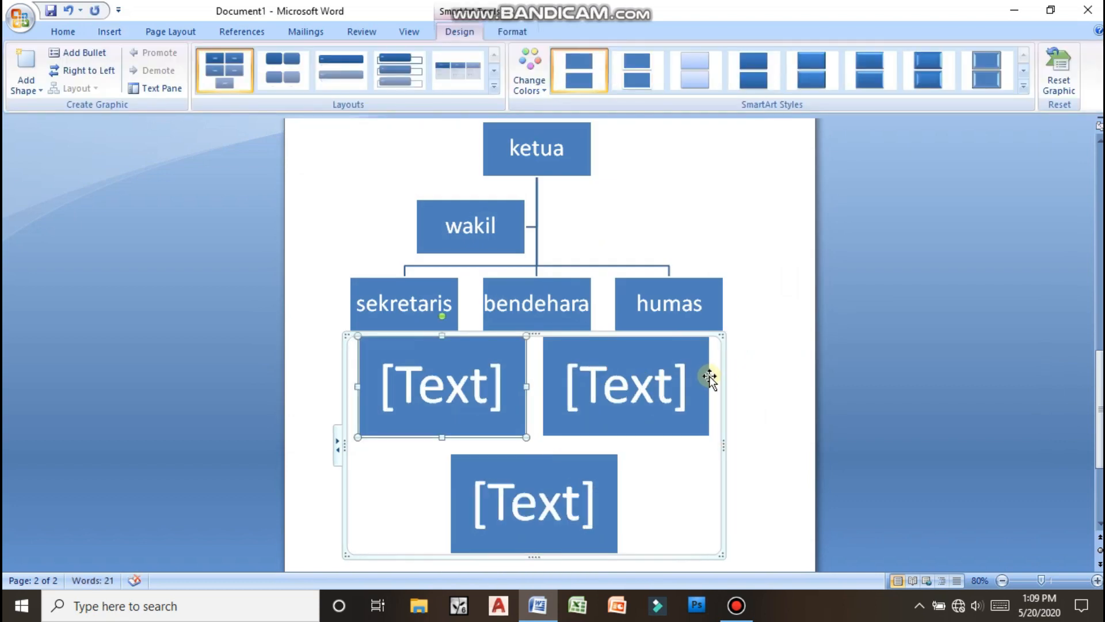
left_click(724, 372)
key("Delete")
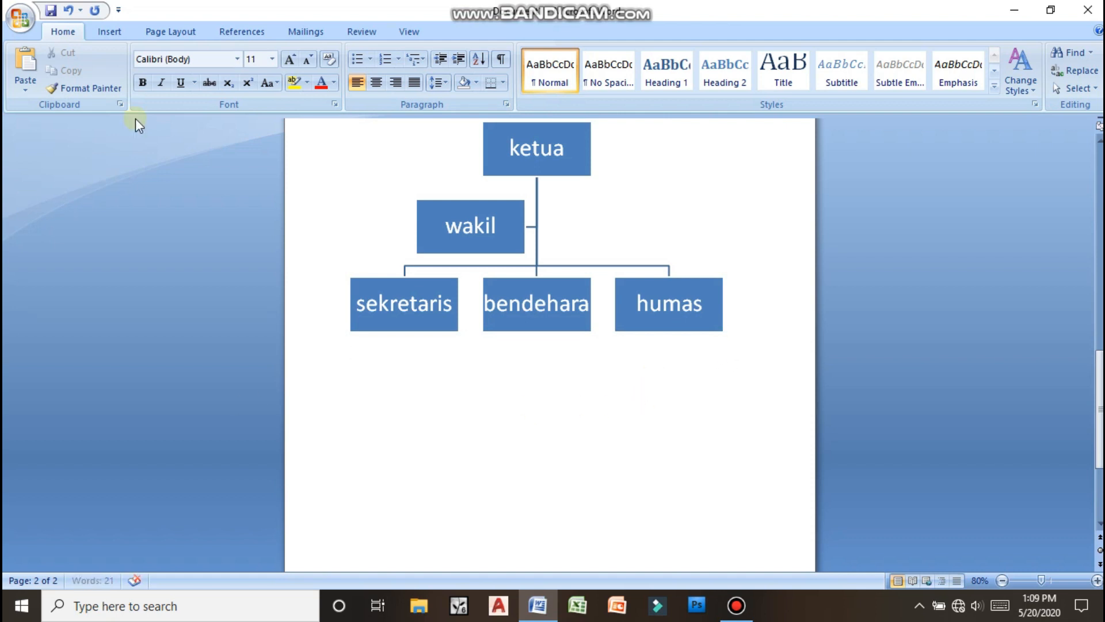
Step: Insert a line chart with markers below the organization chart, using the default sample data
left_click(120, 34)
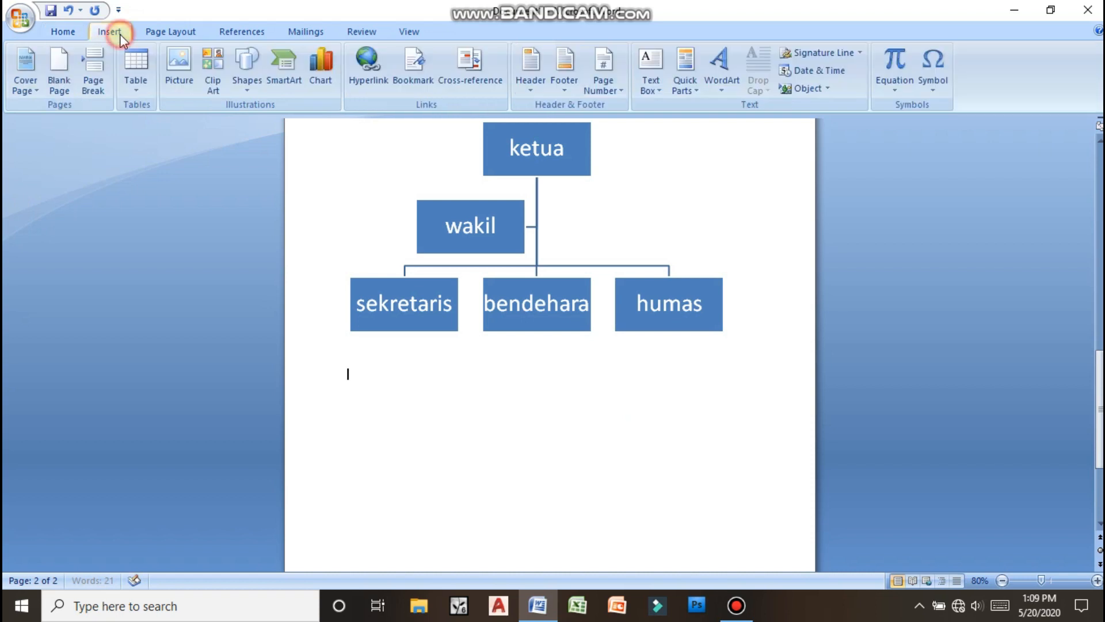
left_click(320, 84)
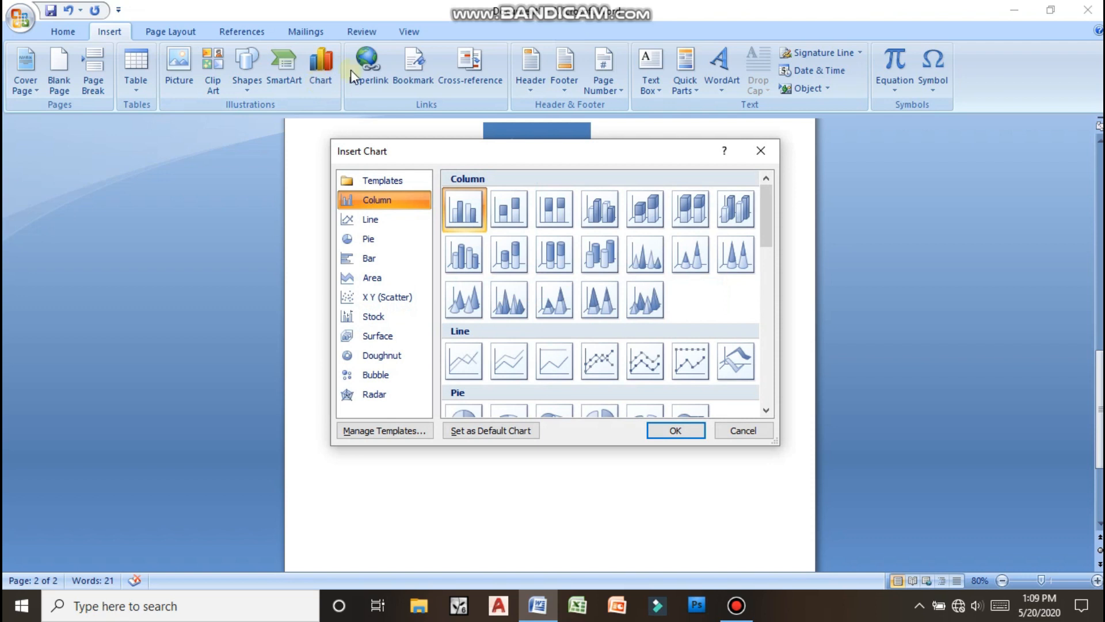
left_click(387, 228)
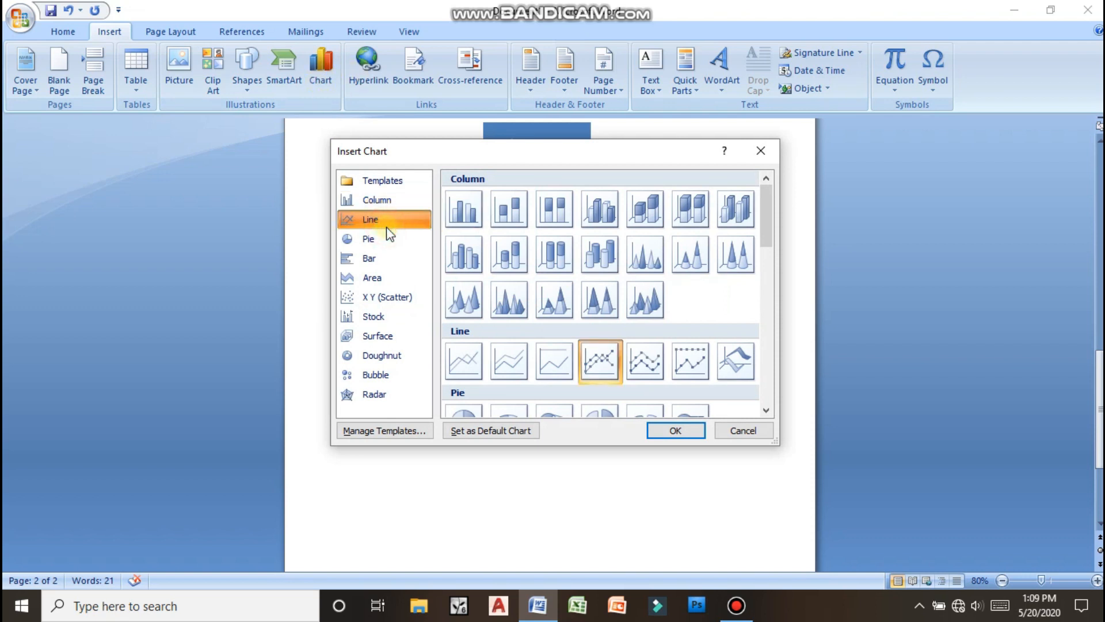
left_click(665, 433)
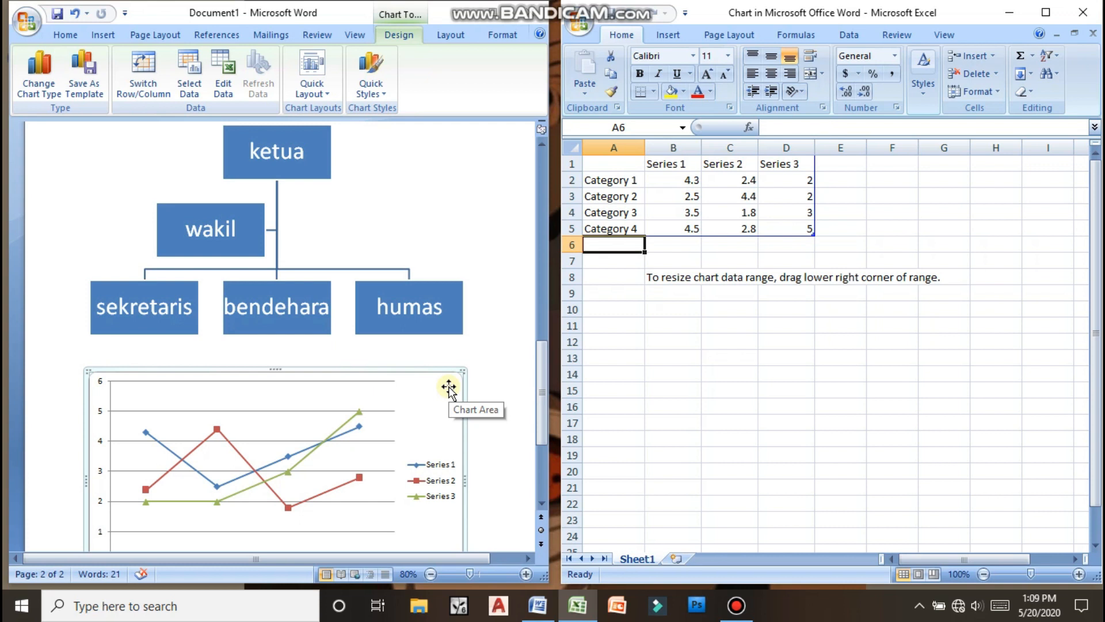
scroll(486, 375, "down", 1)
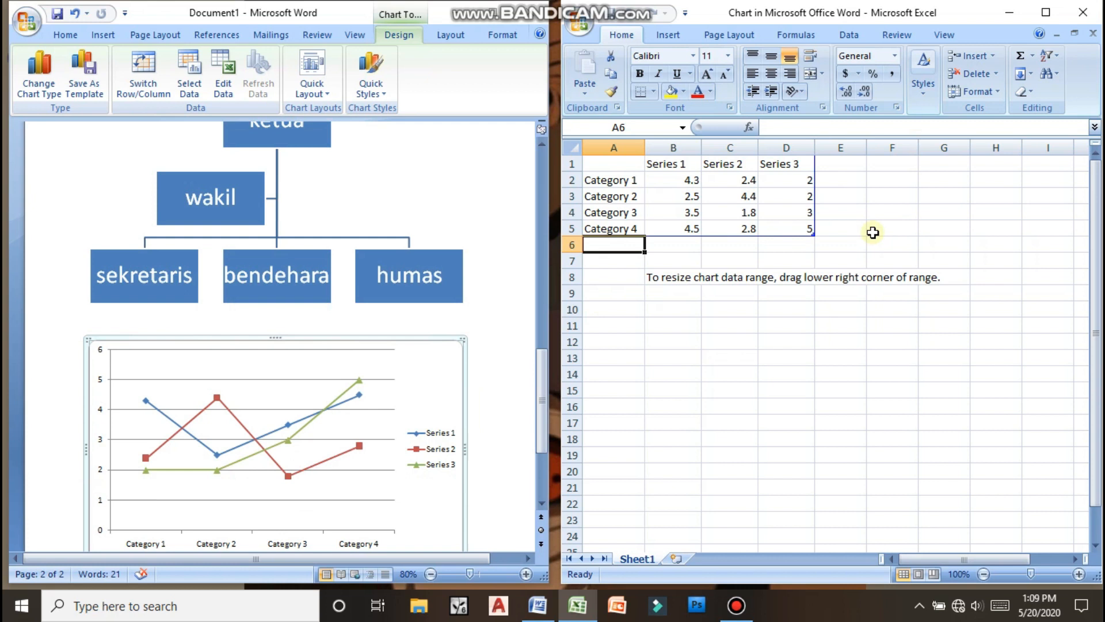
scroll(409, 483, "down", 1)
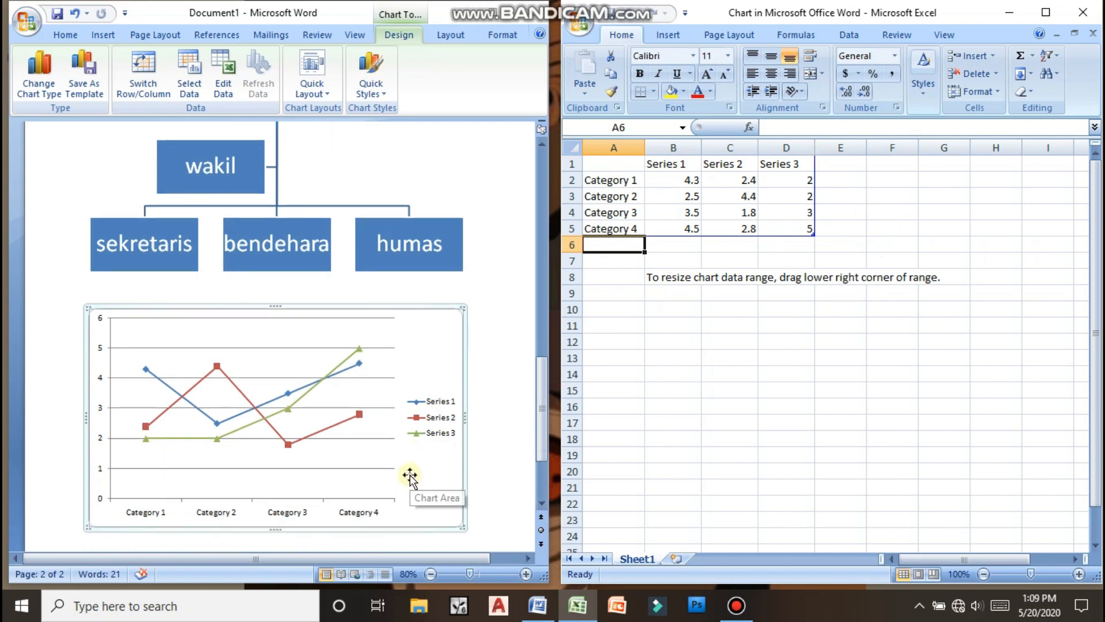
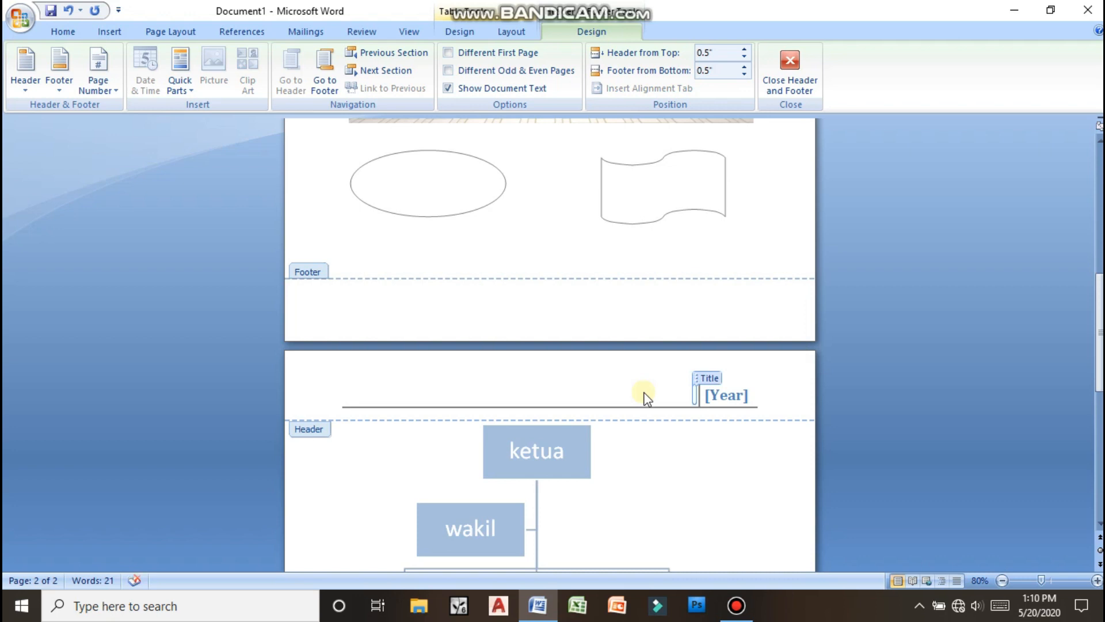
Step: Fill in the header's title as "Microsoft office" and its year as 2020, and return to the document body
type("microsoft")
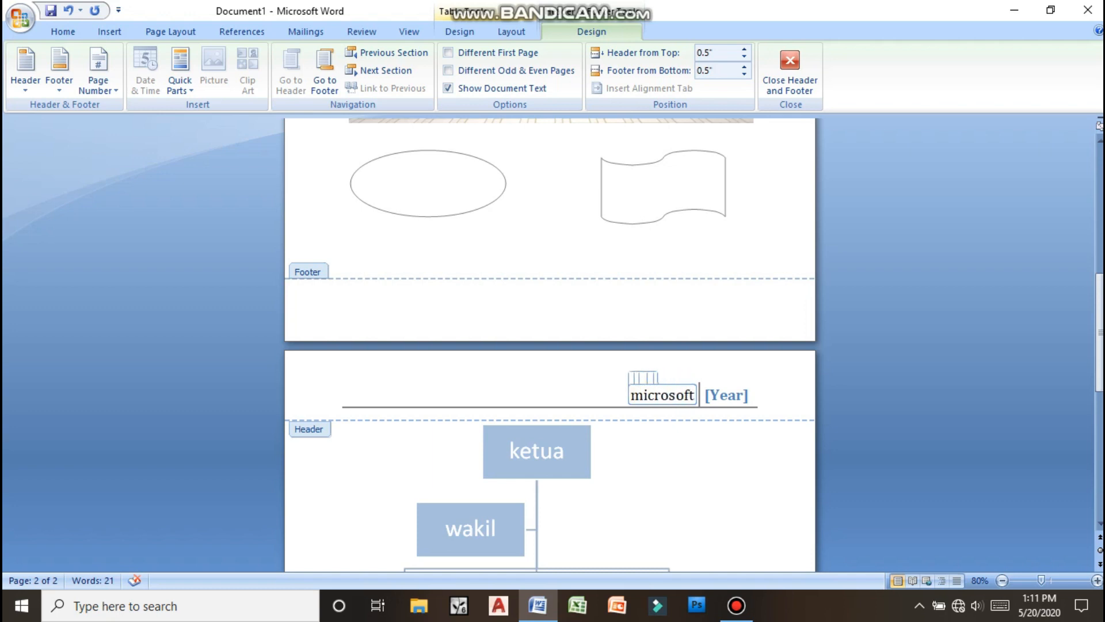
type(" office")
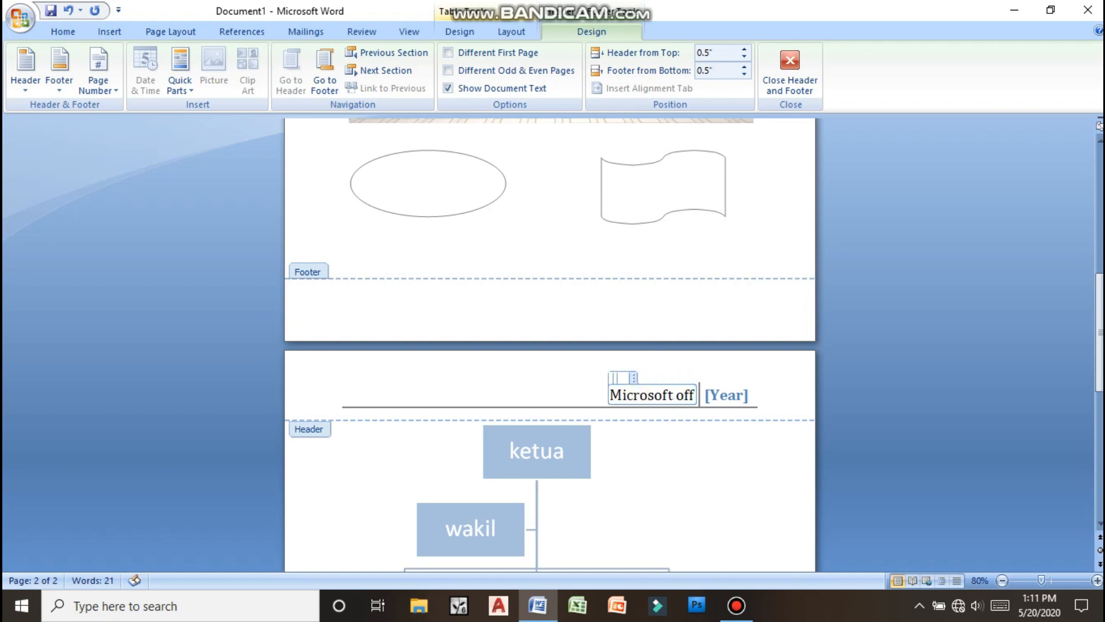
left_click(725, 396)
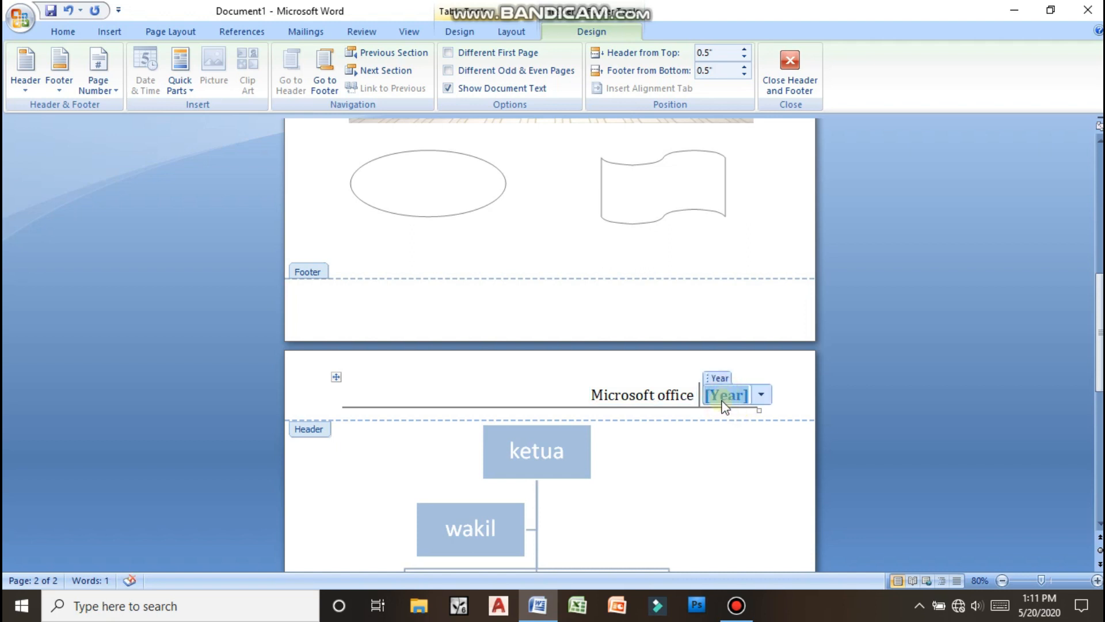
type("2020")
scroll(722, 403, "down", 4)
scroll(696, 352, "up", 1)
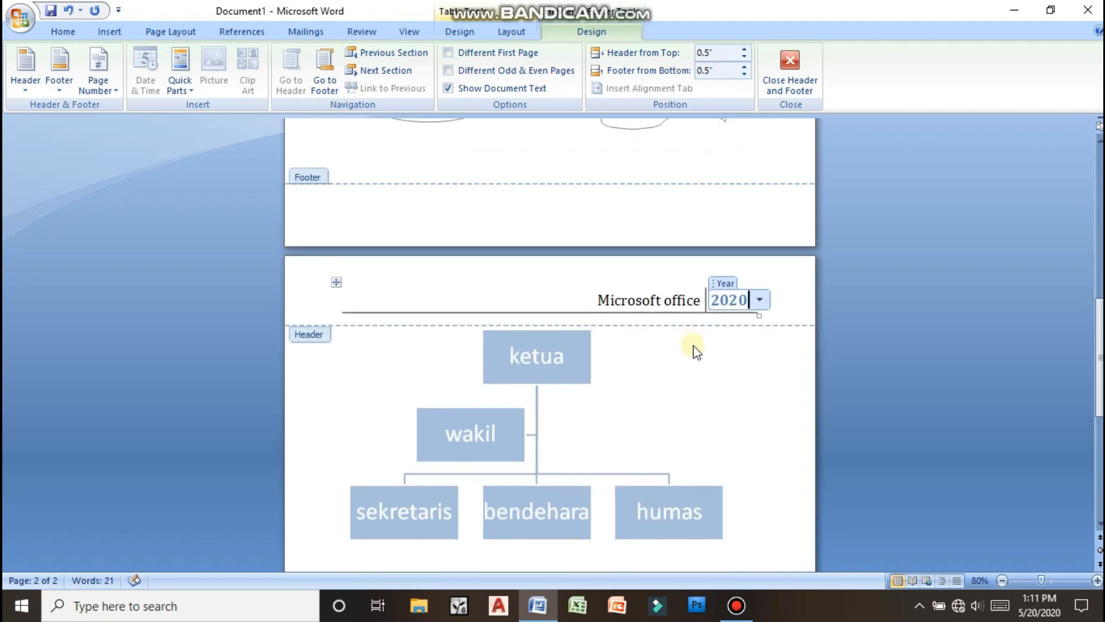
double_click(707, 387)
scroll(708, 391, "down", 8)
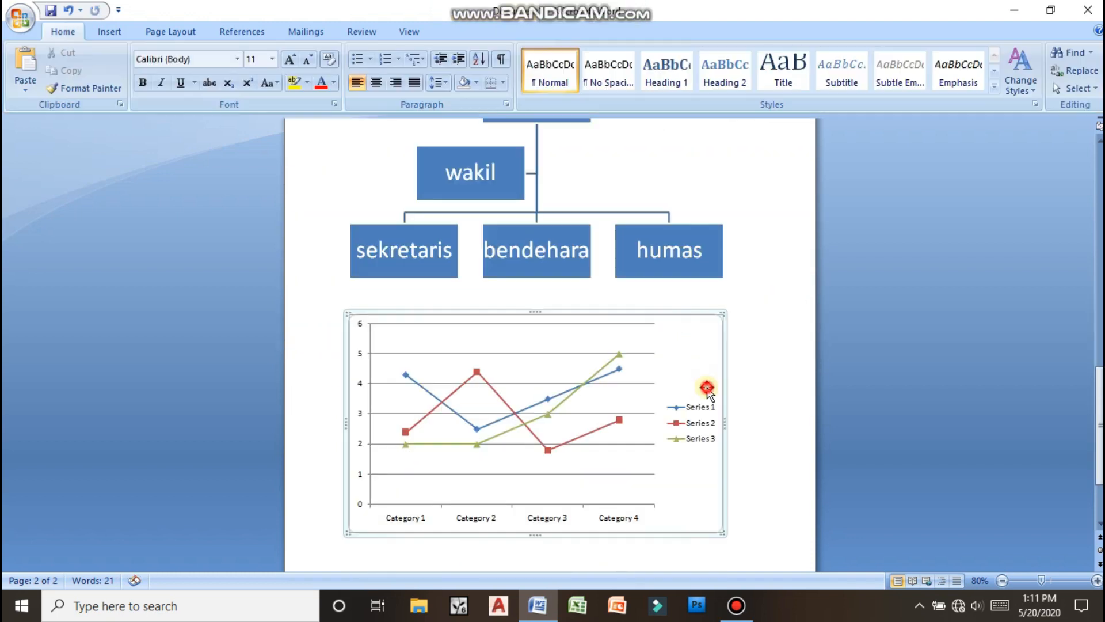
scroll(714, 266, "up", 9)
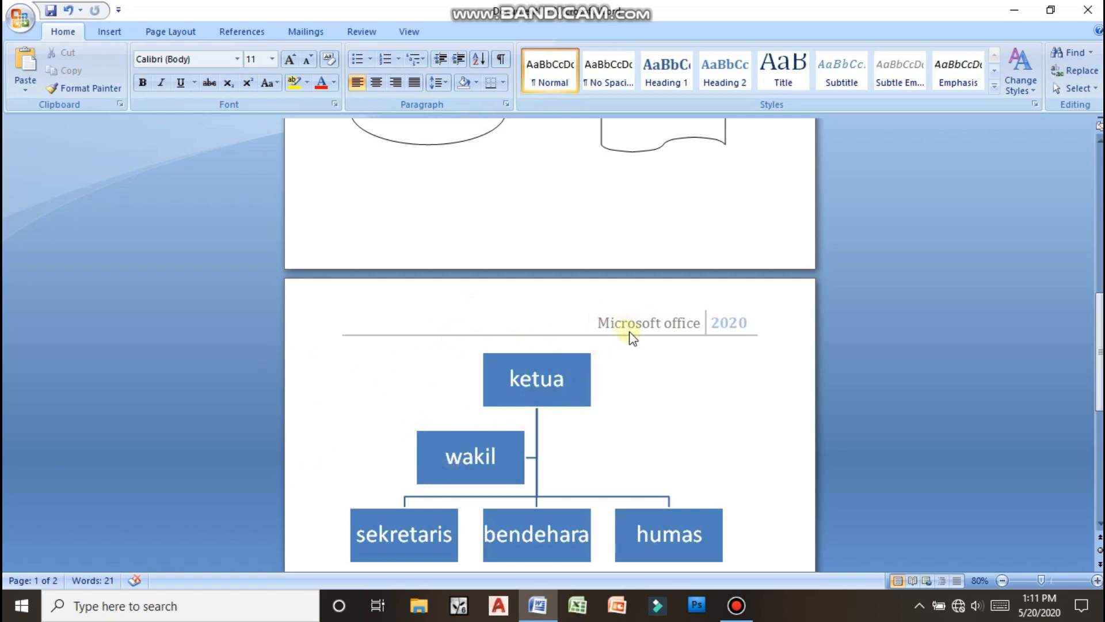
scroll(643, 325, "down", 1)
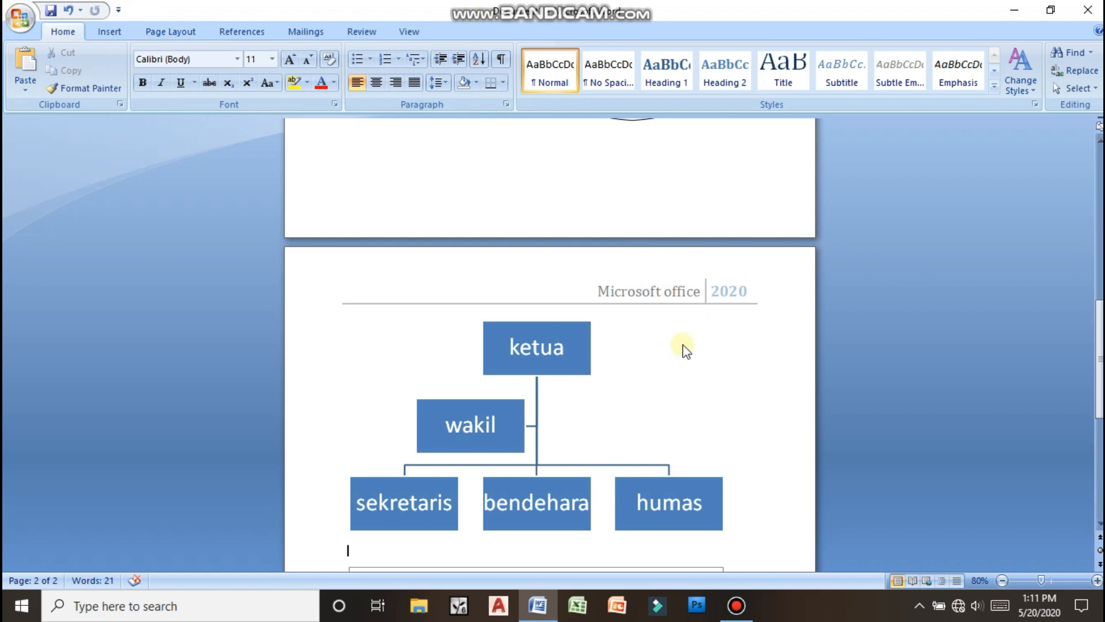
Step: Insert the built-in Alphabet footer and replace its placeholder text with "Buku Microsoft word"
scroll(685, 349, "down", 3)
left_click(111, 32)
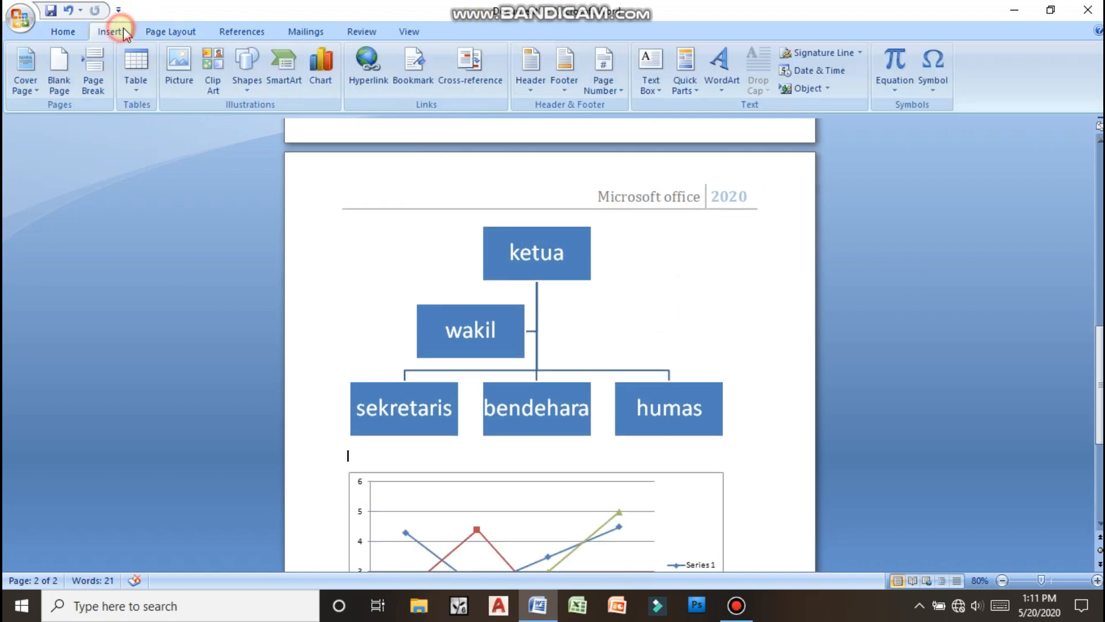
left_click(560, 82)
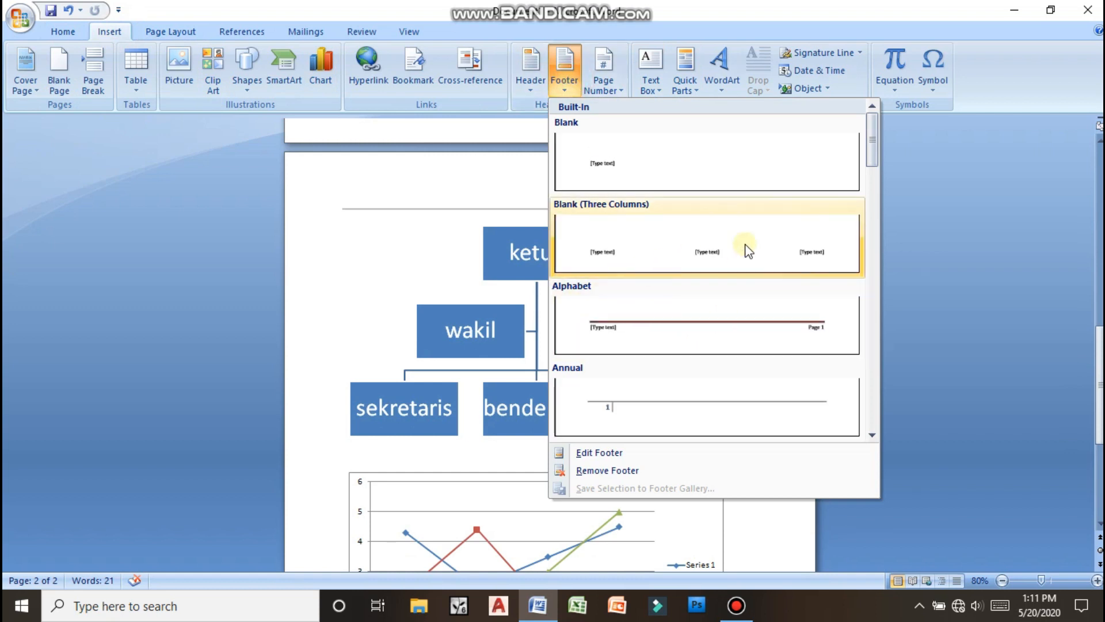
left_click(673, 323)
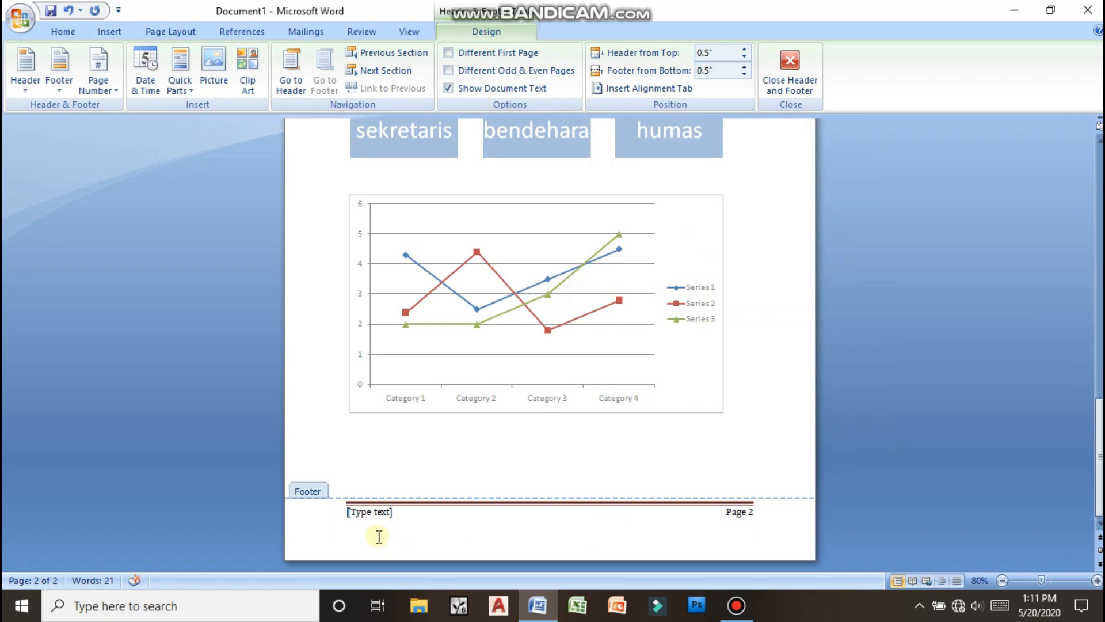
left_click(389, 513)
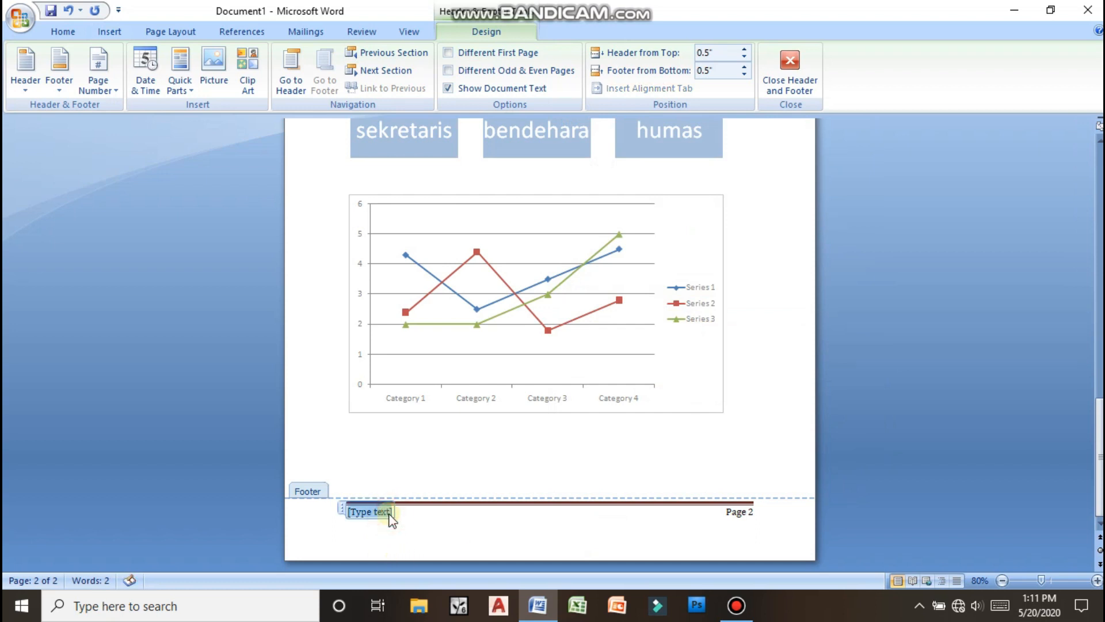
type("b")
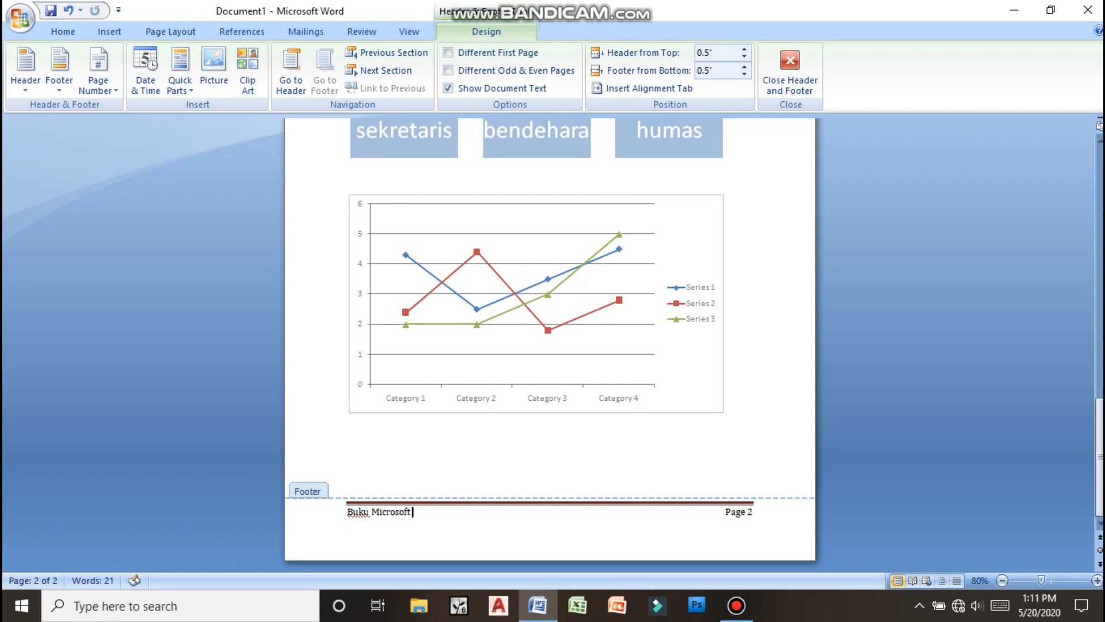
type("uku Microsoft word")
Step: Replace the page label at the footer's far end with "1" and return to the document body
double_click(755, 512)
left_click(752, 512)
type("1")
double_click(750, 378)
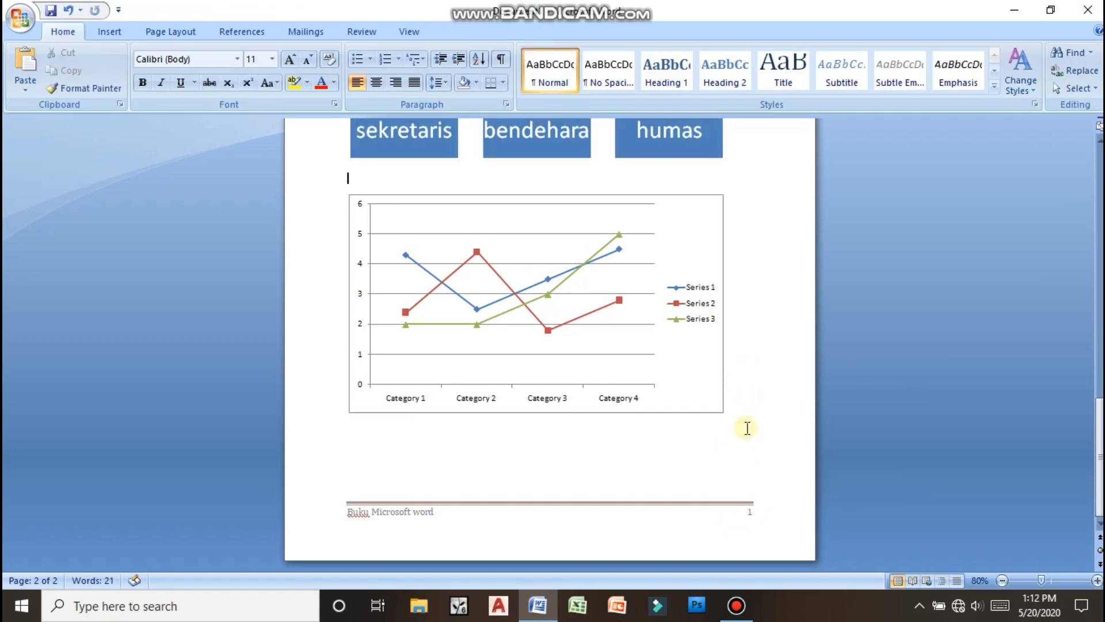
Step: Insert a WordArt reading "microsoft" below the line chart, in the orange slanted 3-D style with the Impact font at size 36
scroll(743, 426, "up", 10)
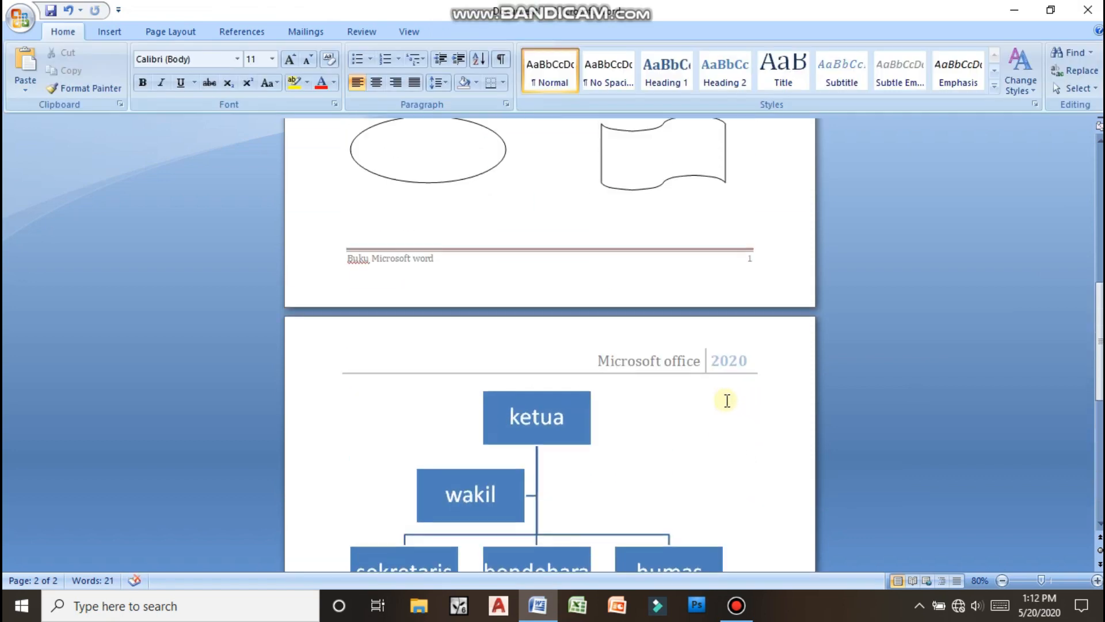
scroll(727, 399, "up", 13)
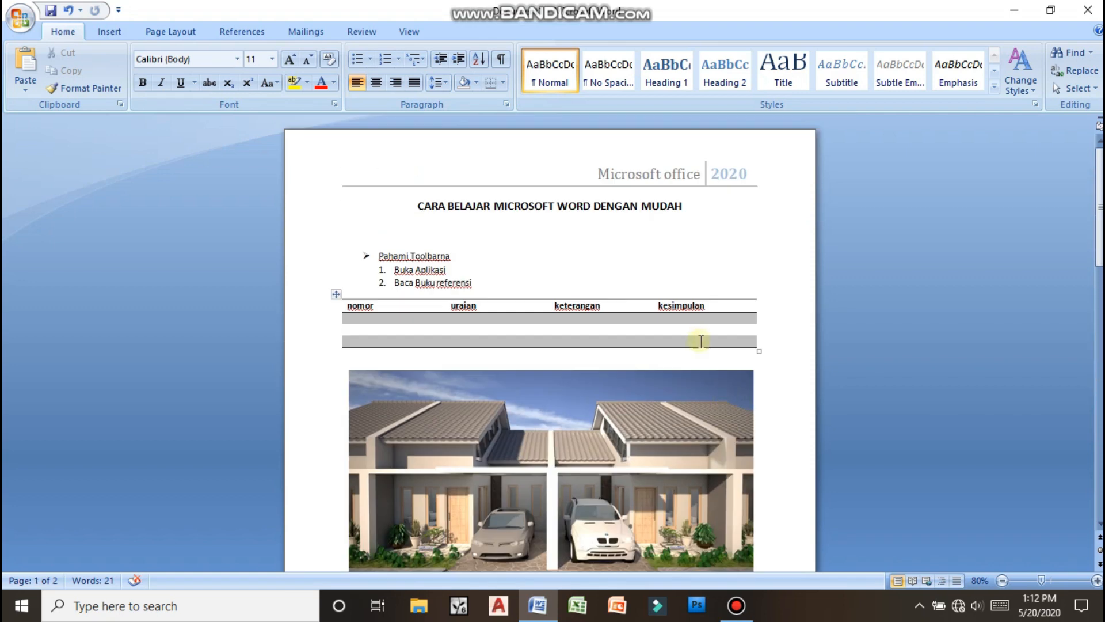
scroll(699, 342, "down", 8)
scroll(699, 344, "down", 10)
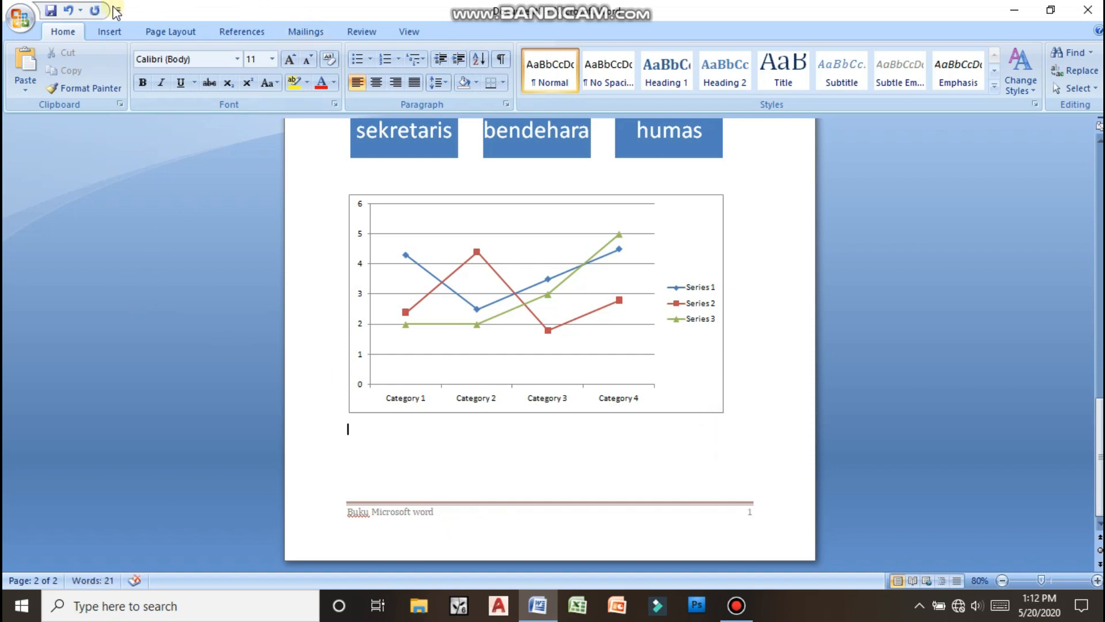
left_click(111, 32)
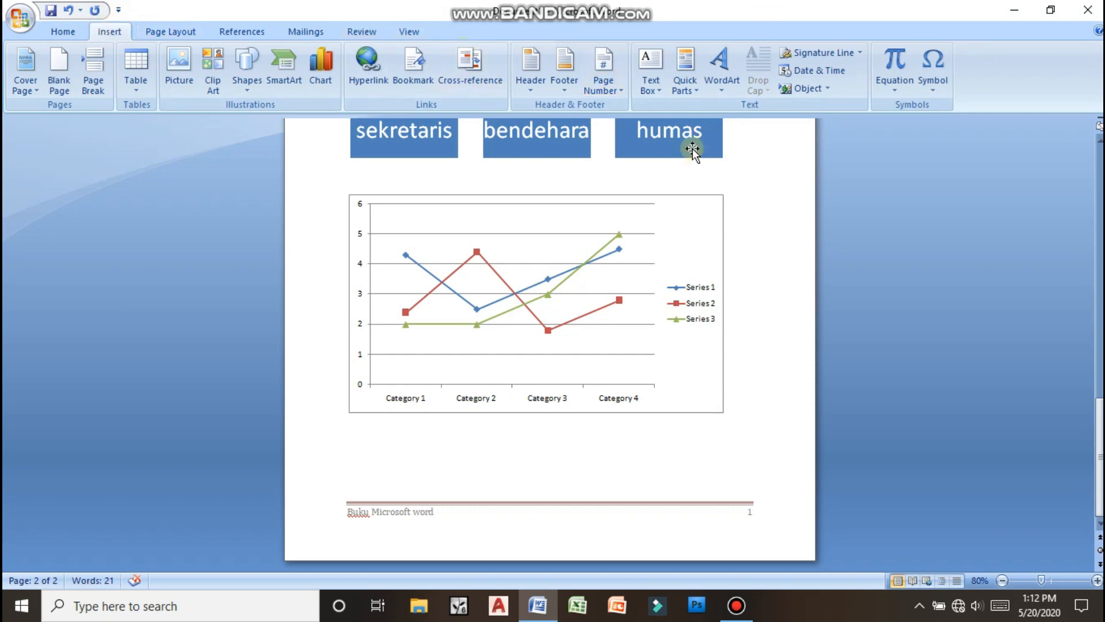
left_click(716, 83)
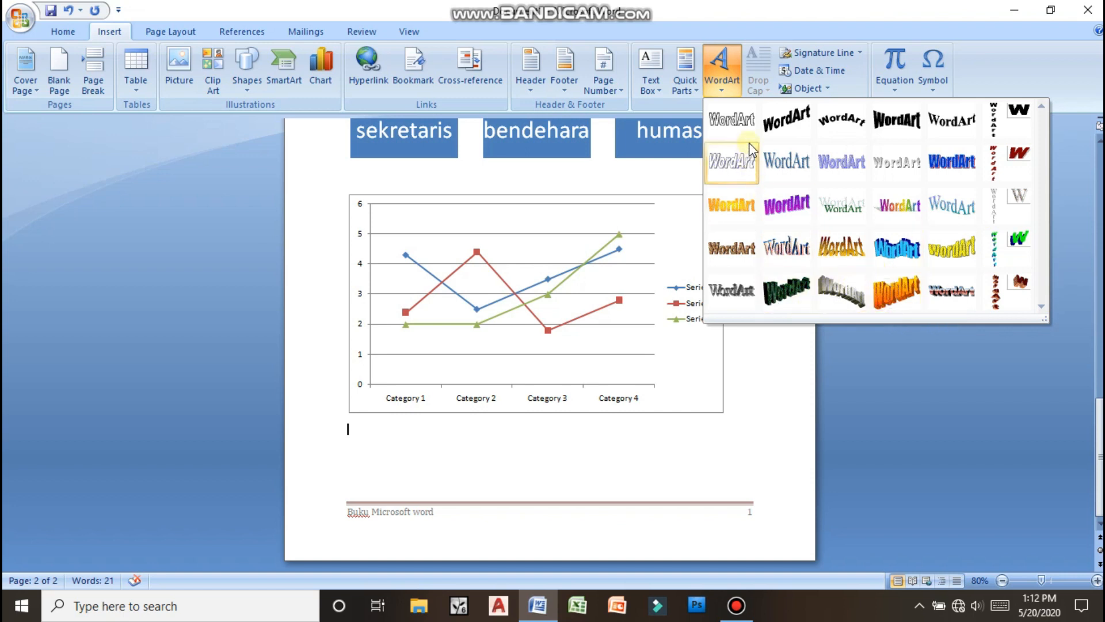
left_click(896, 297)
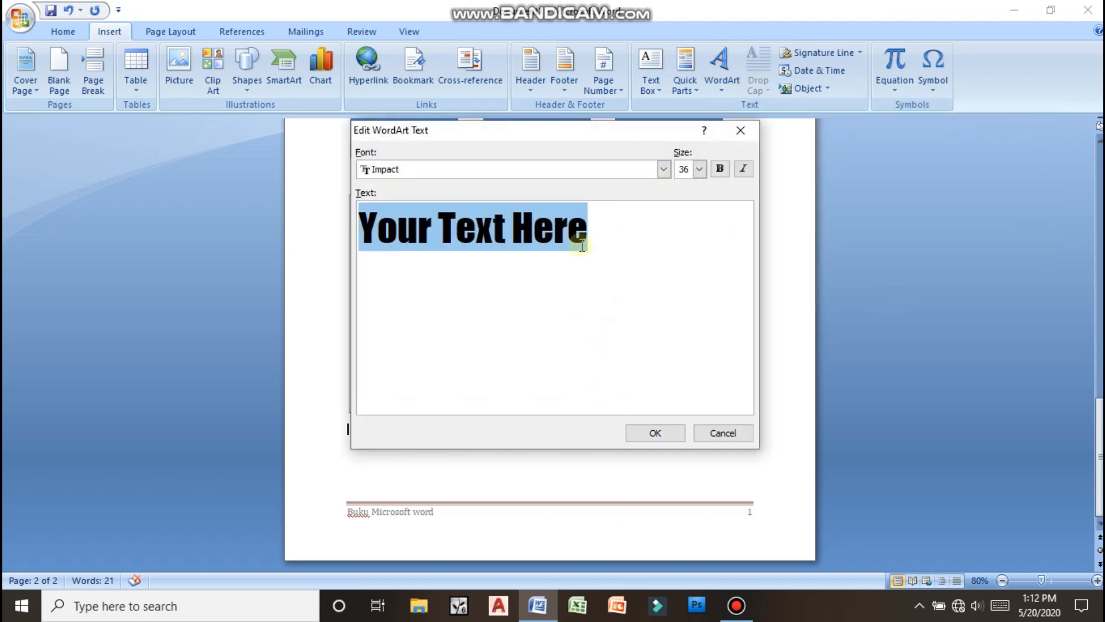
type("microsoft")
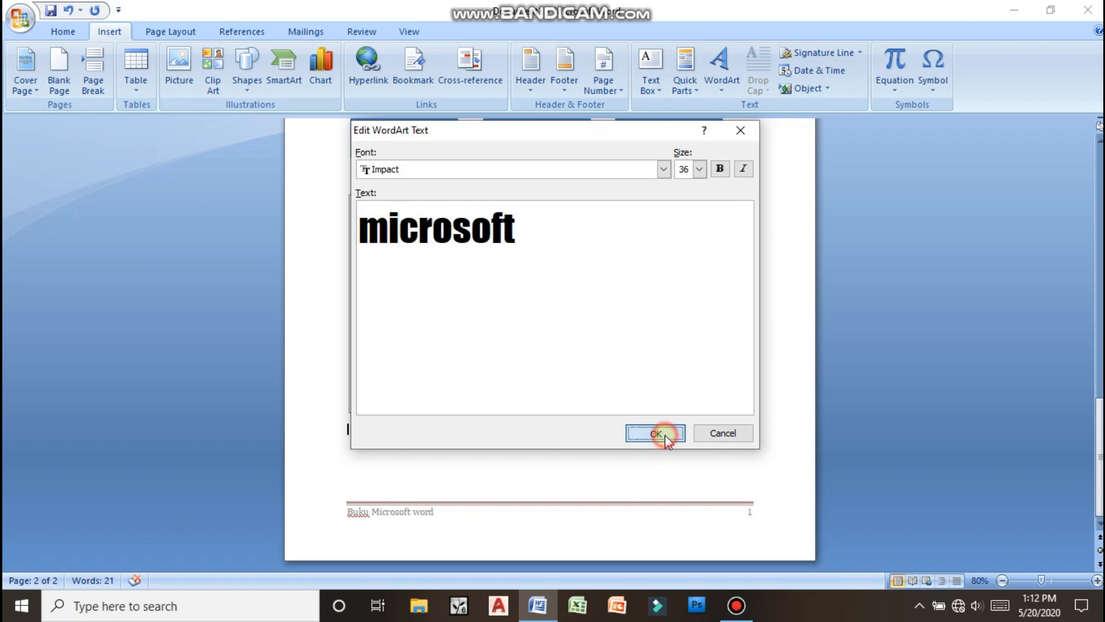
left_click(665, 436)
Step: Try the red-and-silver horizontal and the red vertical styles on the WordArt, and settle on the horizontal grey style
scroll(471, 427, "down", 3)
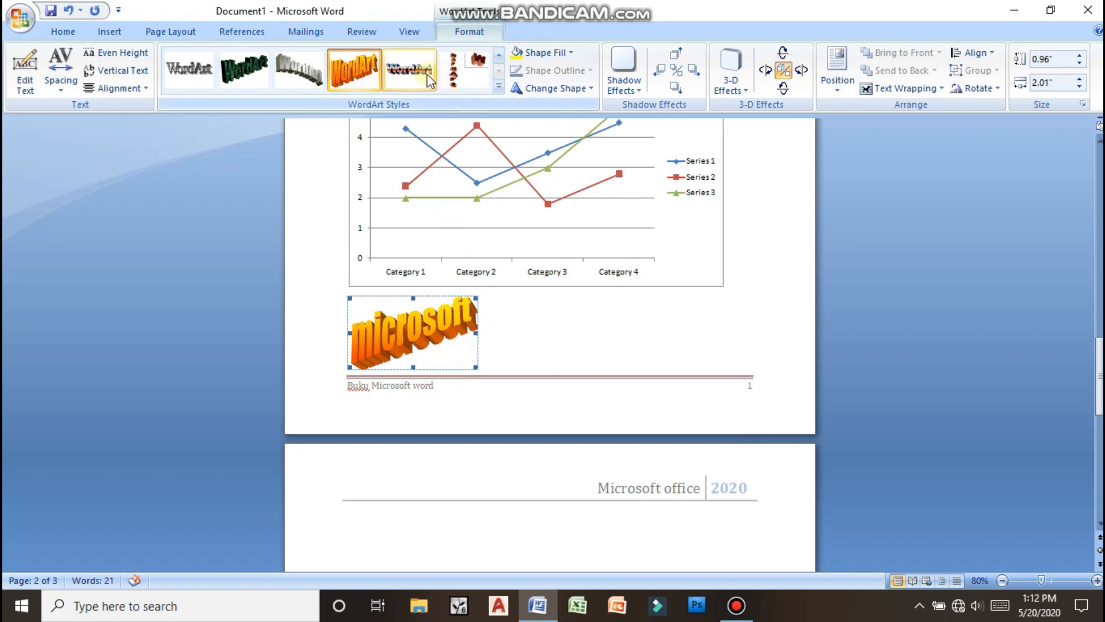
left_click(412, 79)
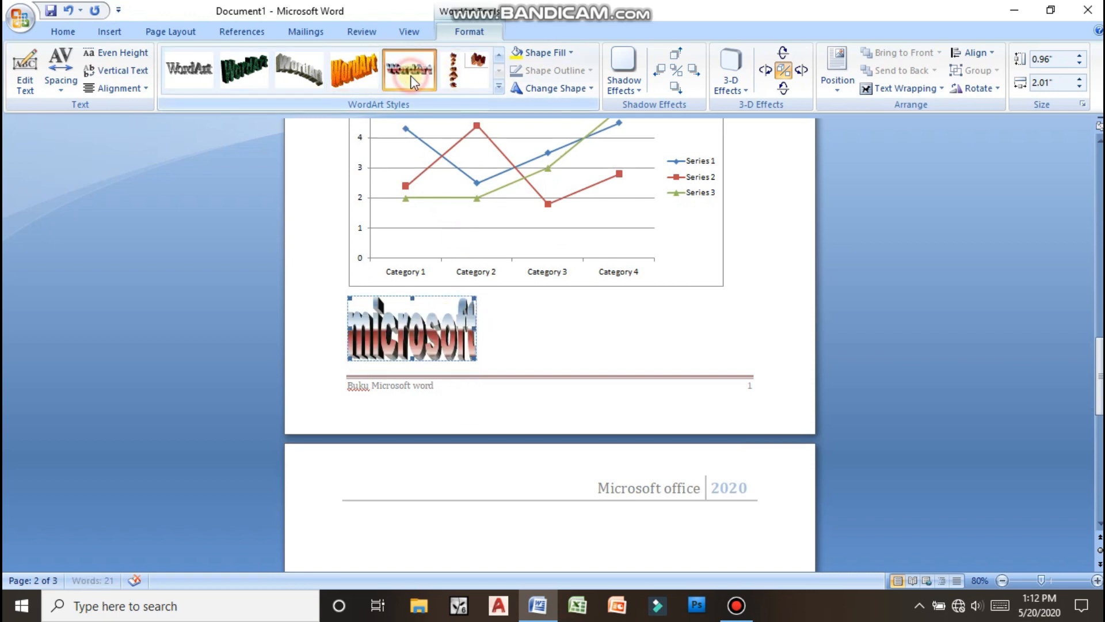
left_click(453, 80)
scroll(443, 330, "down", 3)
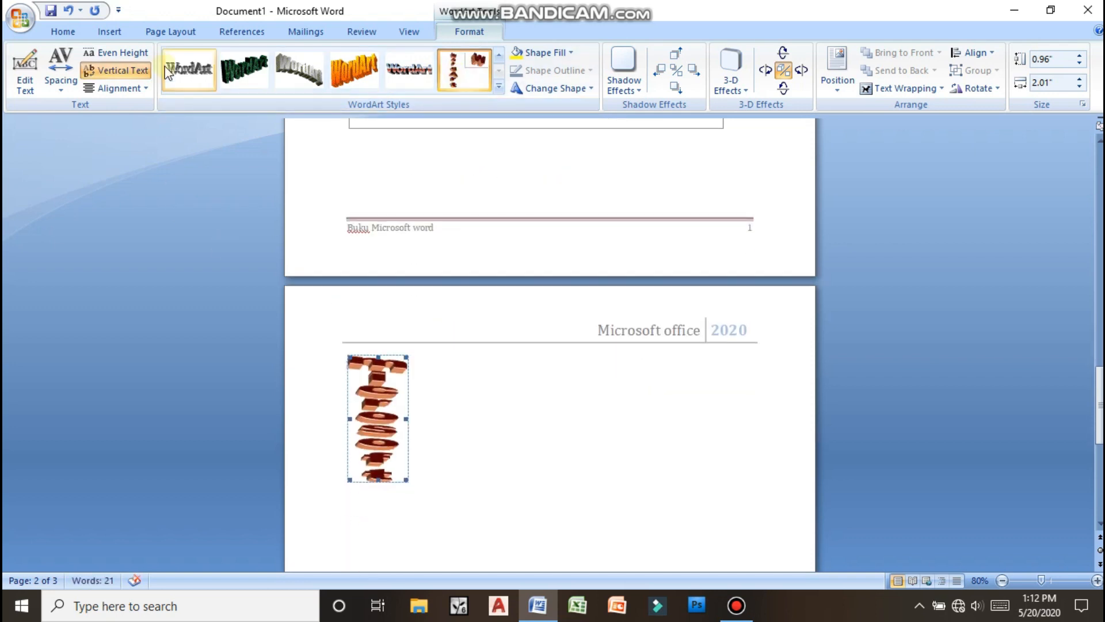
key("ctrl+z")
scroll(530, 210, "up", 3)
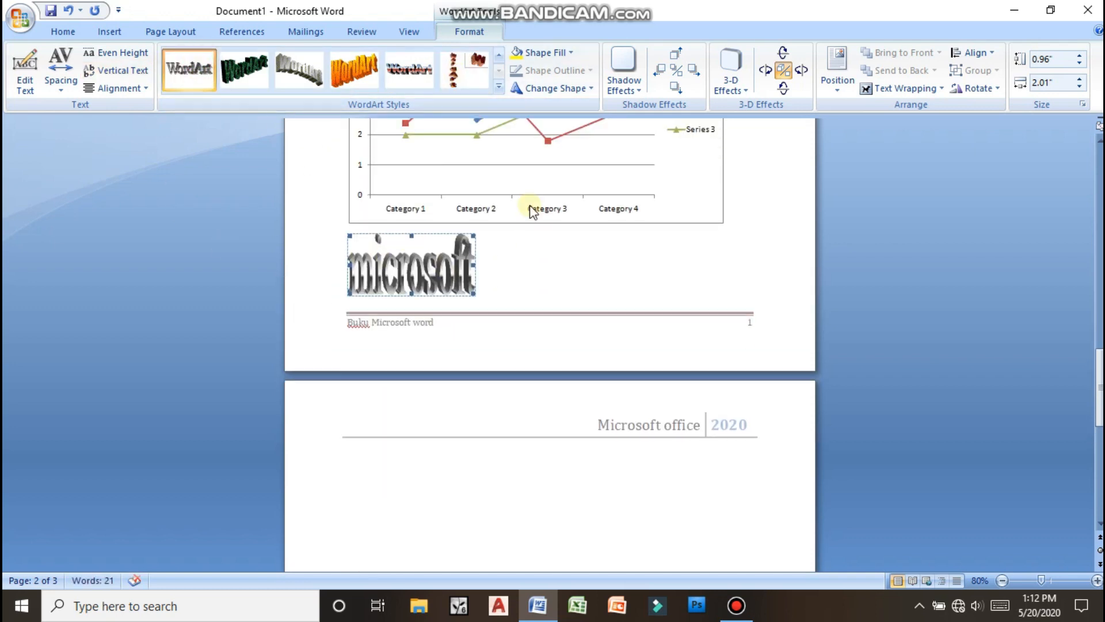
Step: Fill the WordArt with the standard orange colour and change its shape to the warp whose upper and lower edges both arch upward
left_click(546, 52)
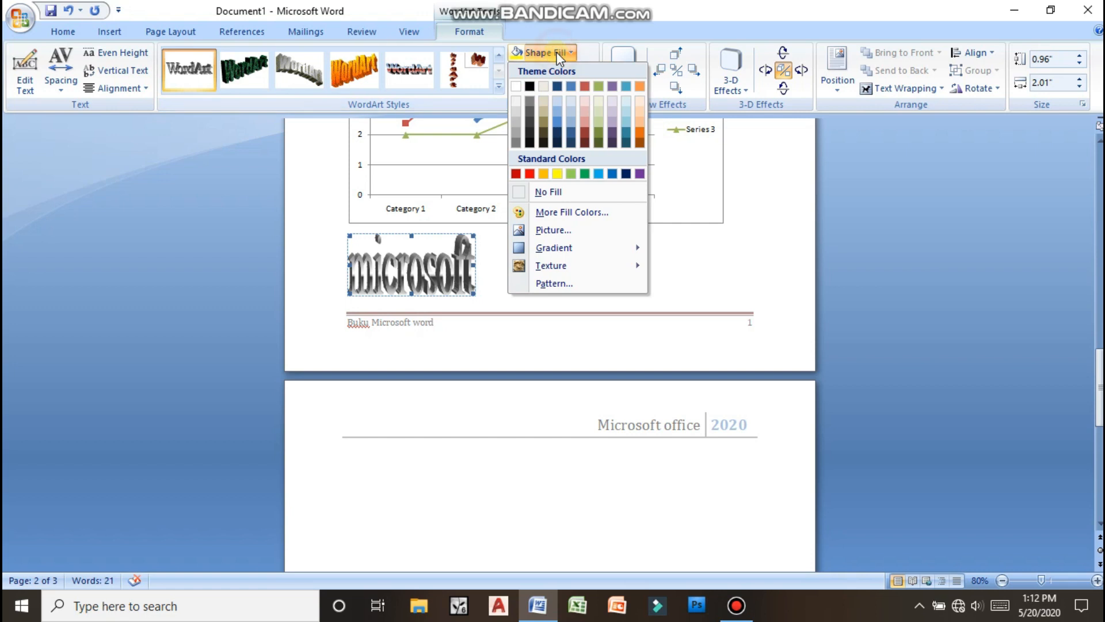
left_click(545, 173)
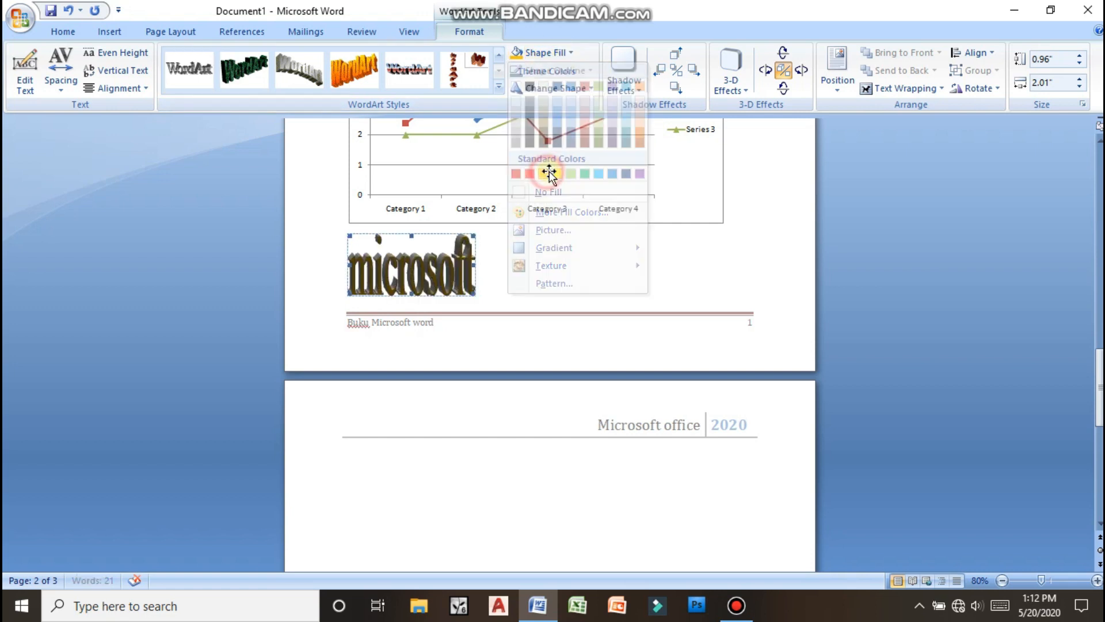
left_click(575, 92)
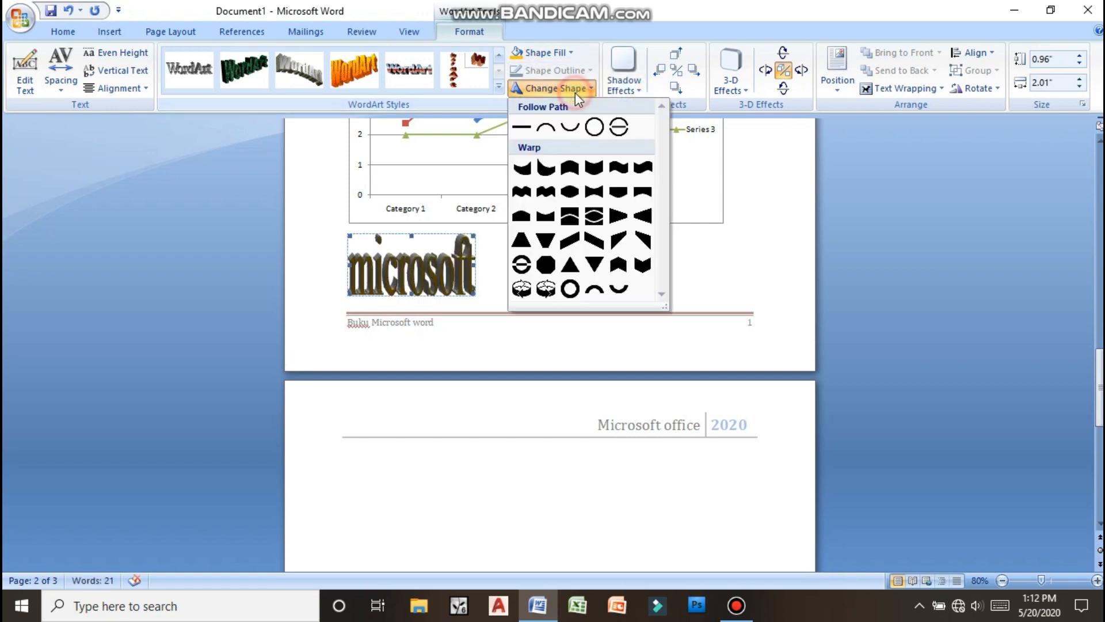
left_click(571, 174)
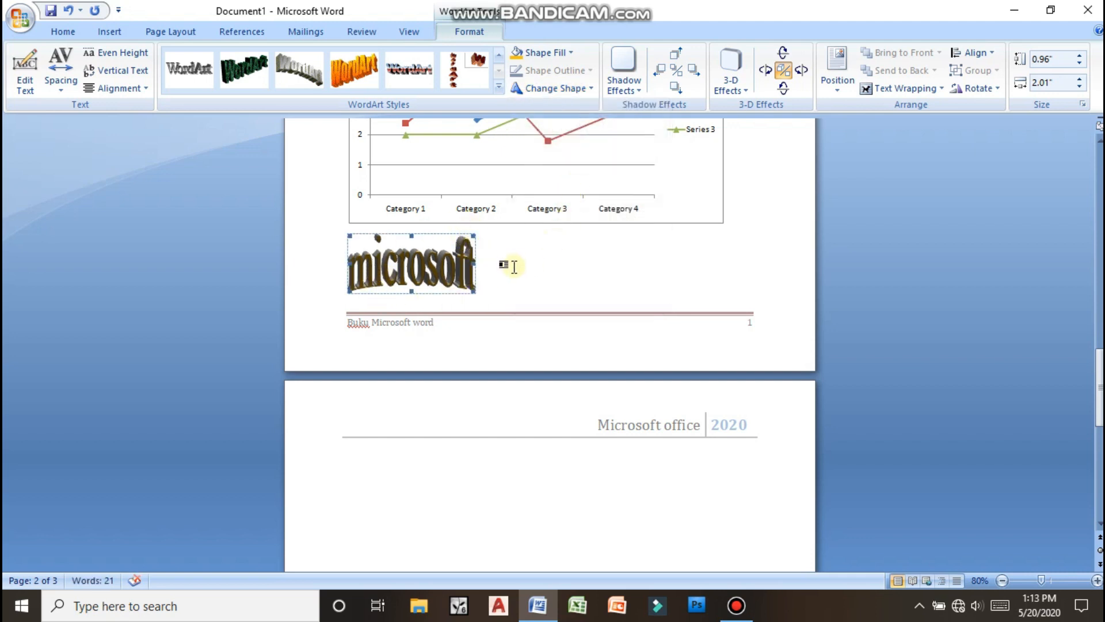
Step: Apply the additional shadow style with a large grey shadow offset up and to the left to the "microsoft" WordArt, and deselect it
left_click(632, 95)
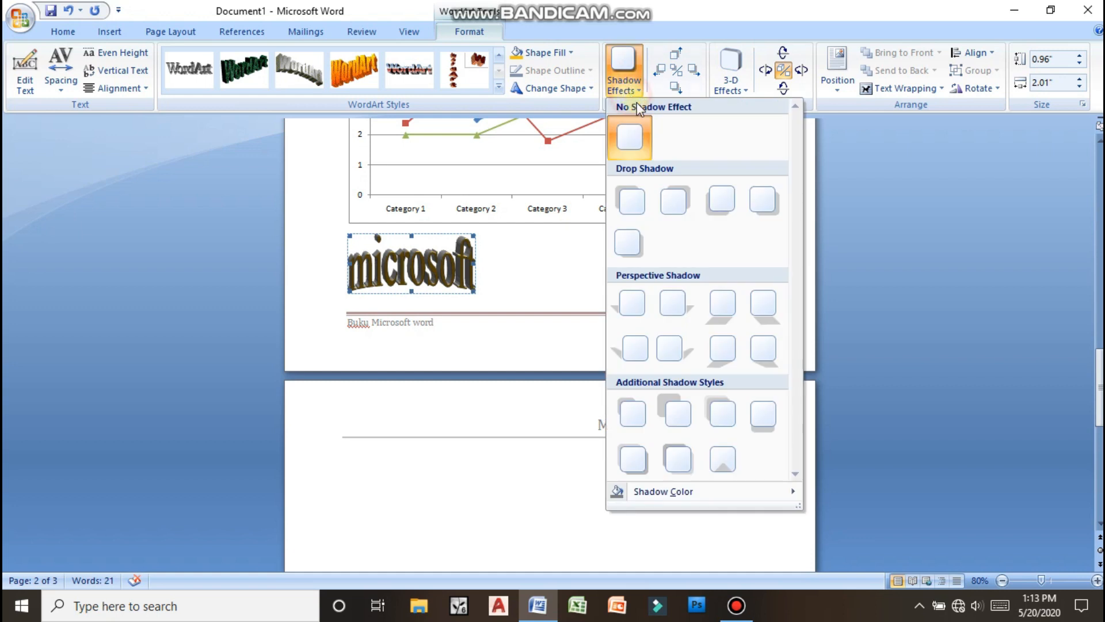
left_click(678, 421)
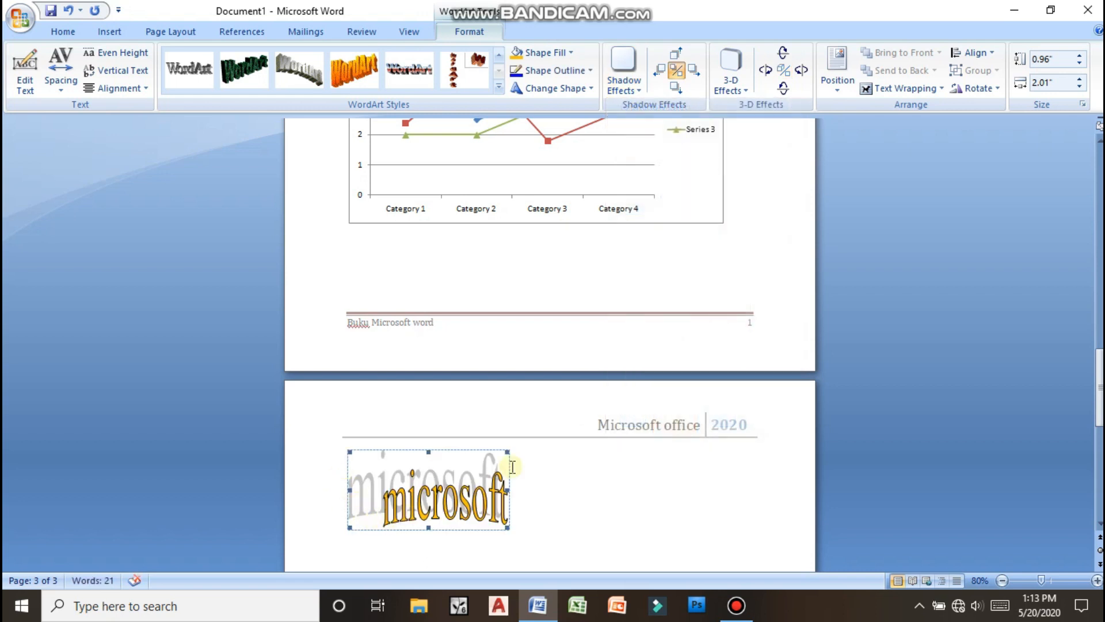
scroll(512, 466, "down", 3)
left_click(539, 384)
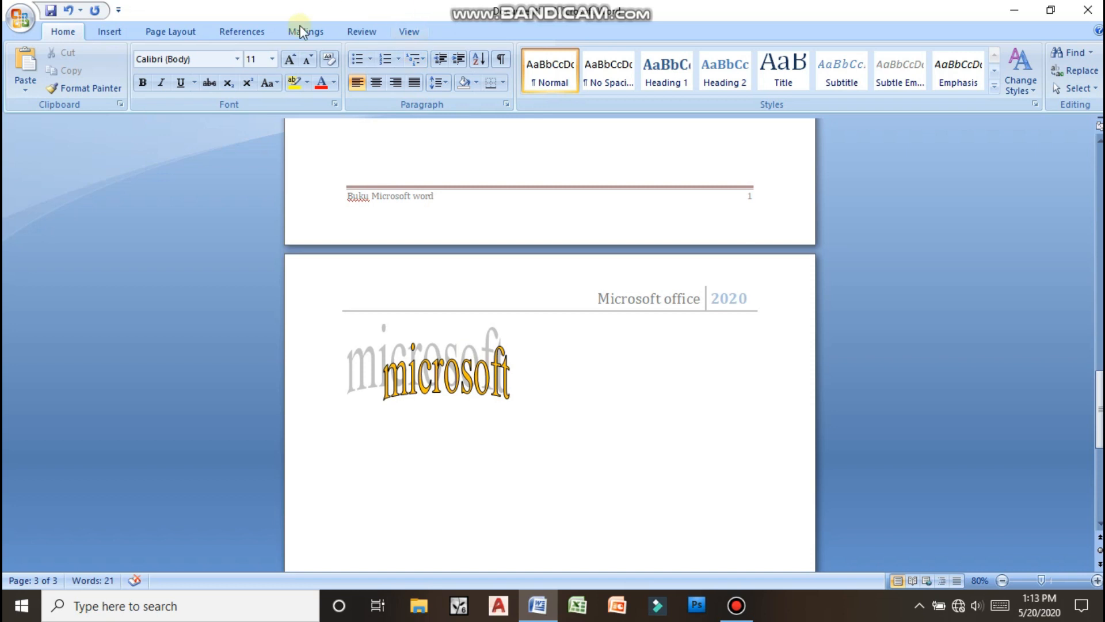
Step: Insert a page break after the "microsoft" WordArt to start a new page
left_click(164, 33)
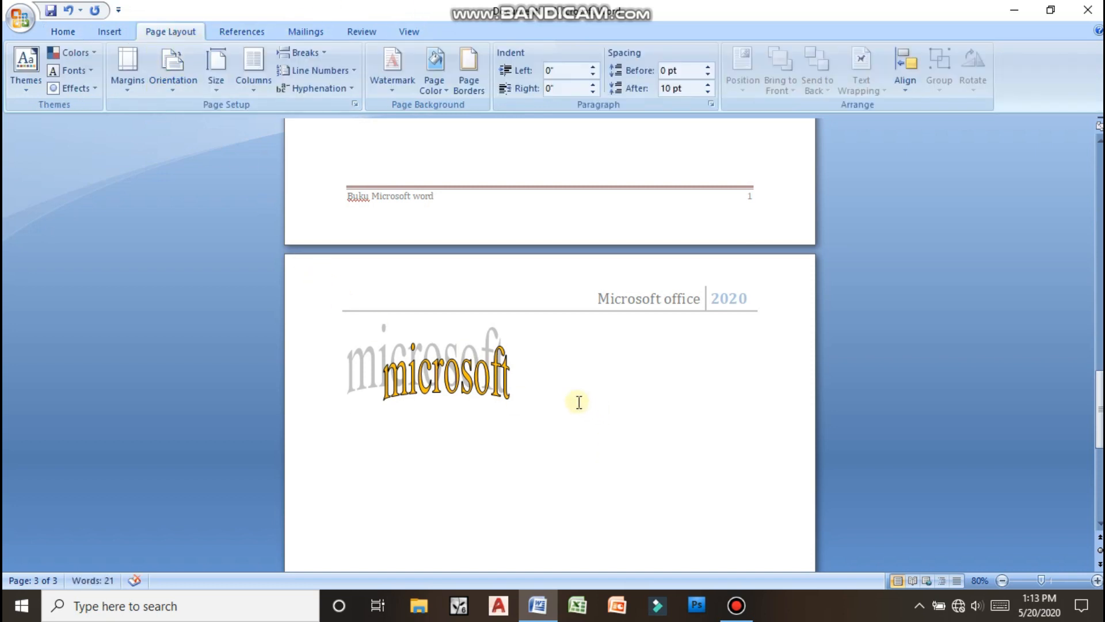
scroll(474, 370, "down", 1)
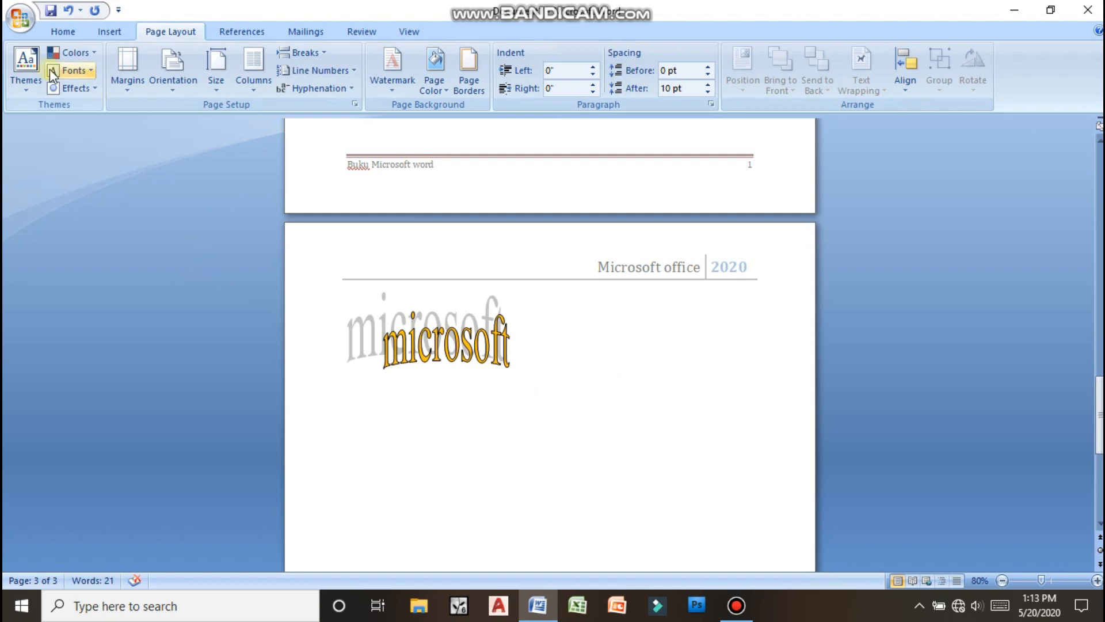
left_click(117, 33)
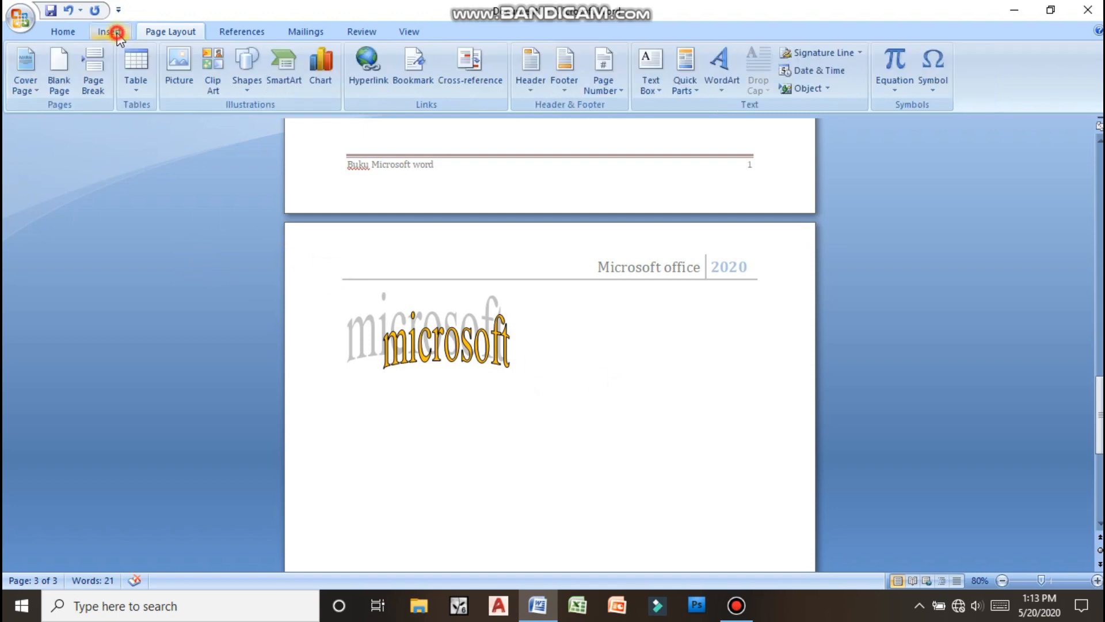
left_click(85, 73)
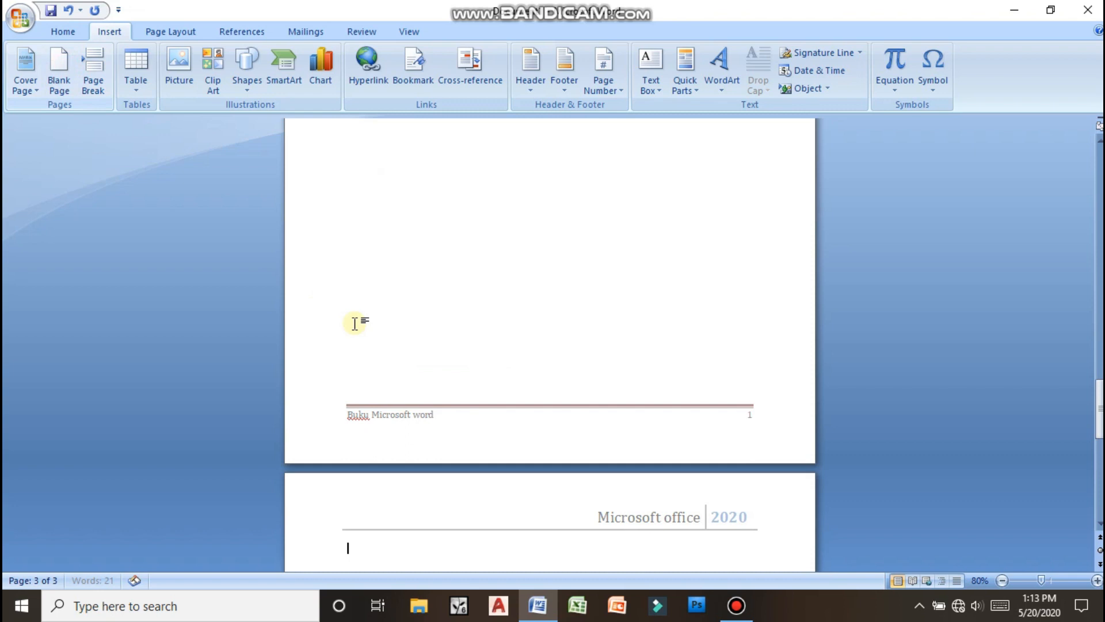
scroll(553, 386, "down", 5)
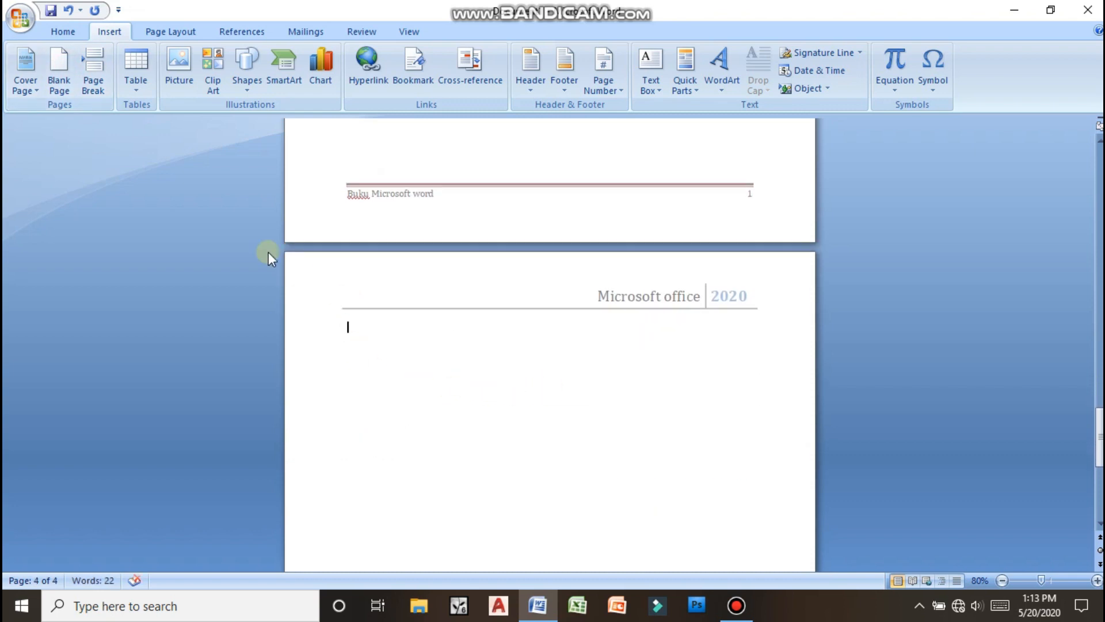
Step: Try the Trek and Verve themes on the document, and switch back to Trek
left_click(164, 32)
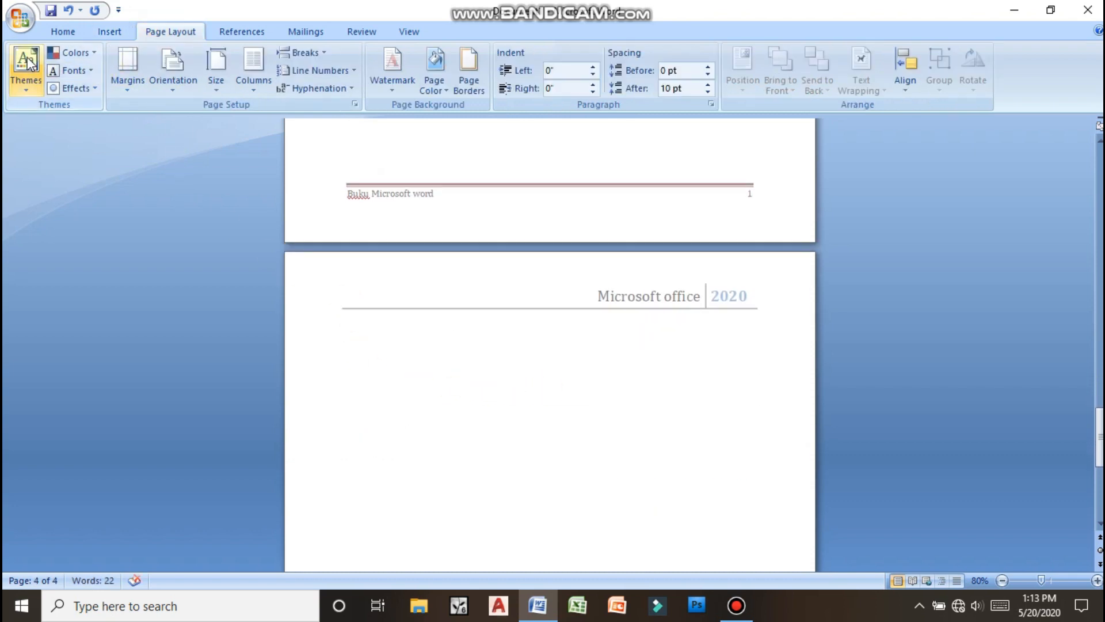
left_click(28, 85)
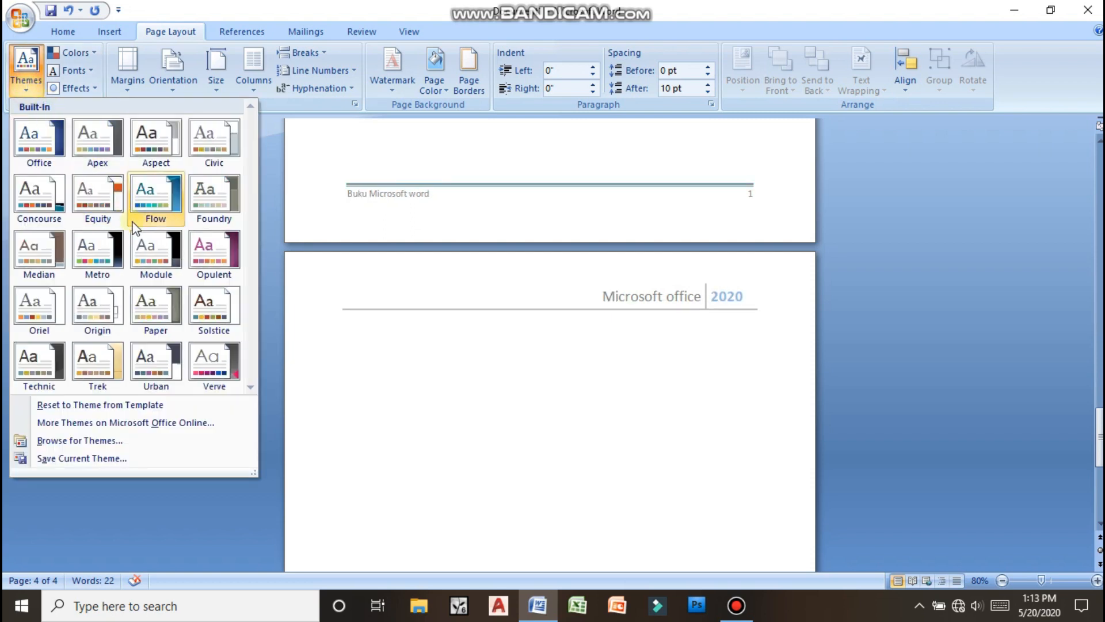
left_click(114, 366)
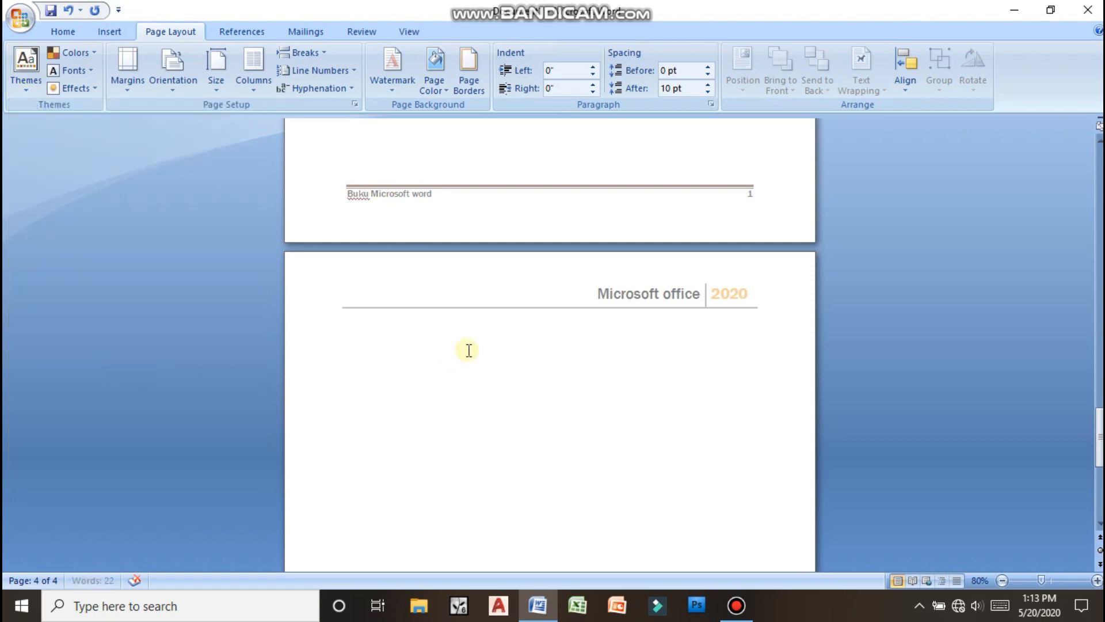
left_click(230, 361)
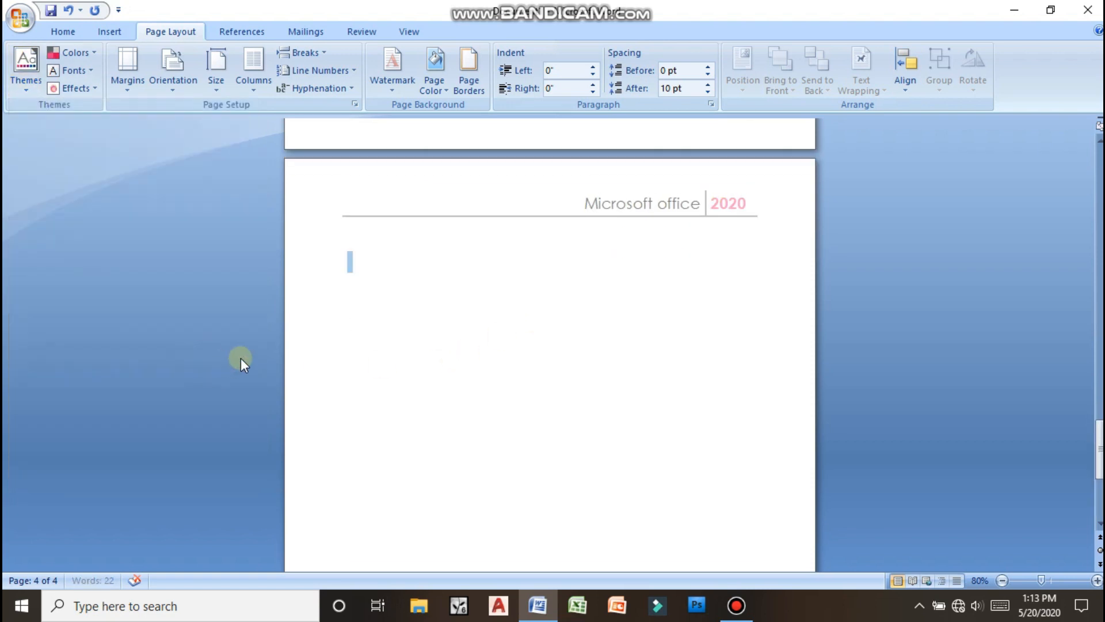
scroll(484, 230, "up", 5)
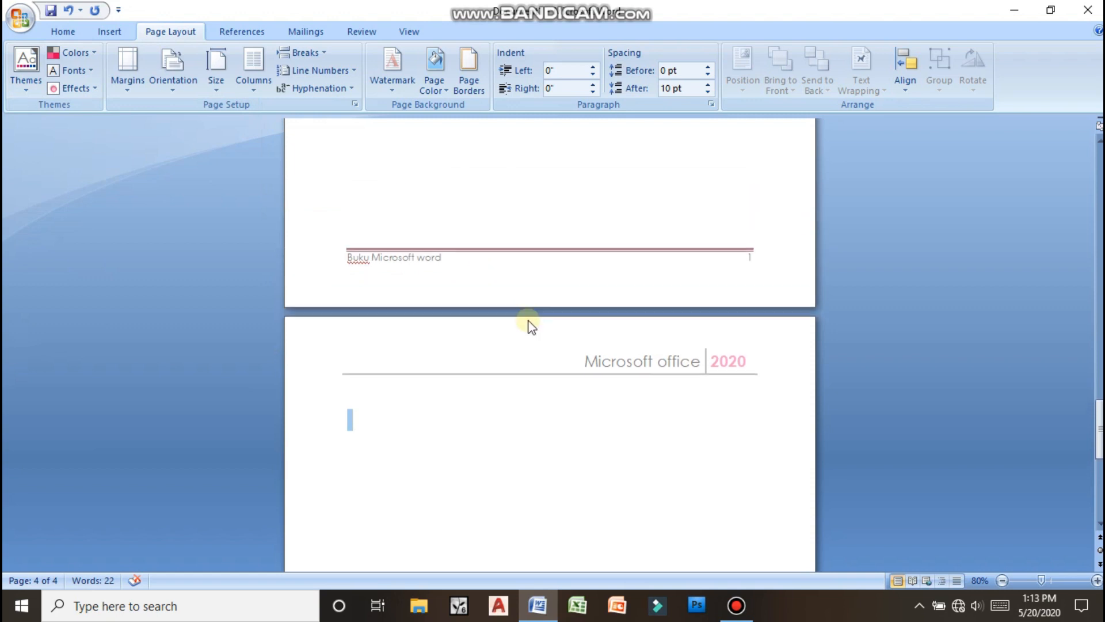
scroll(596, 372, "up", 1)
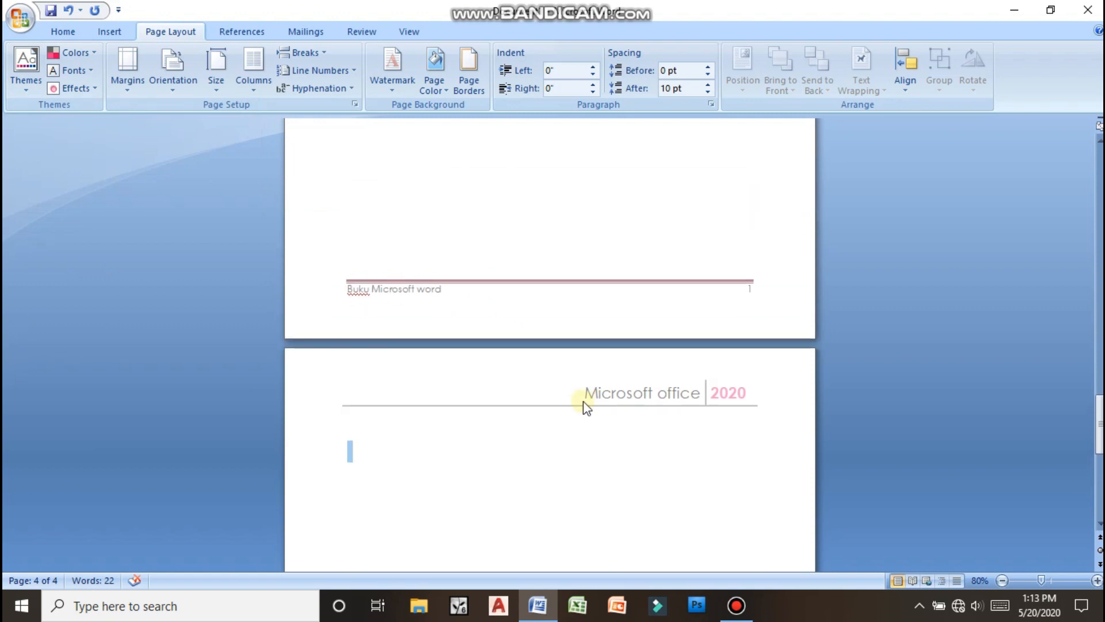
left_click(25, 70)
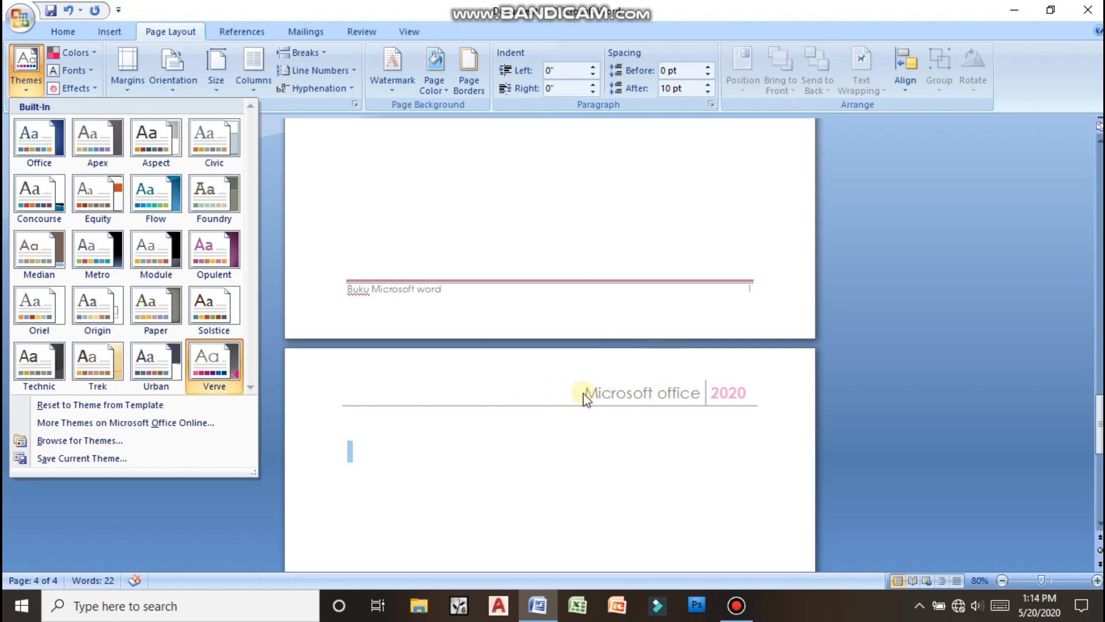
left_click(97, 345)
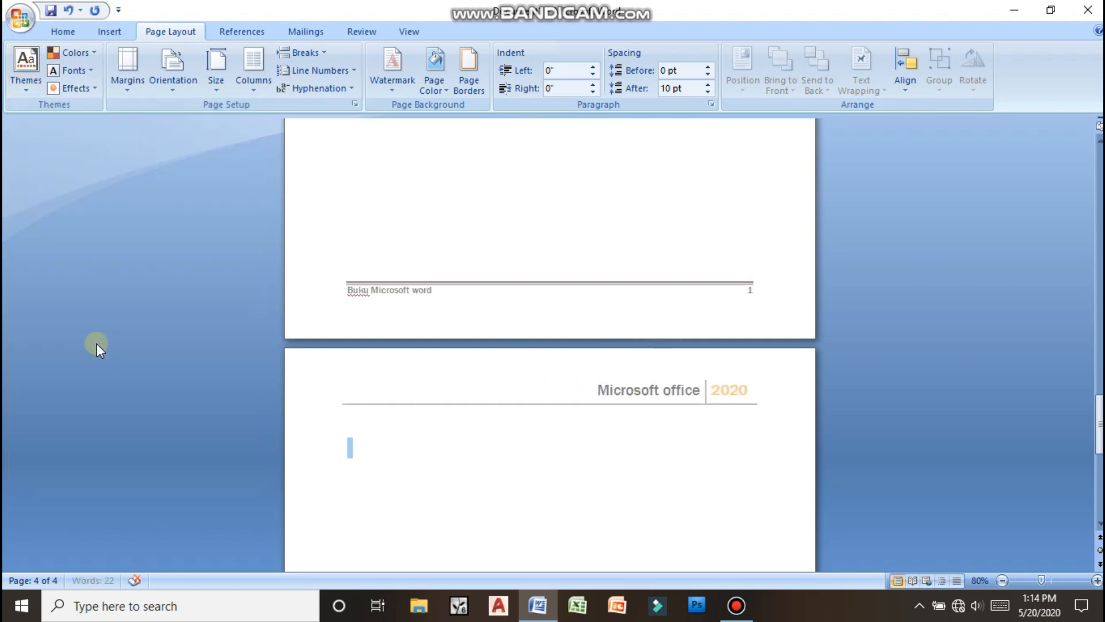
Step: Apply the built-in Metro theme to the document
left_click(39, 73)
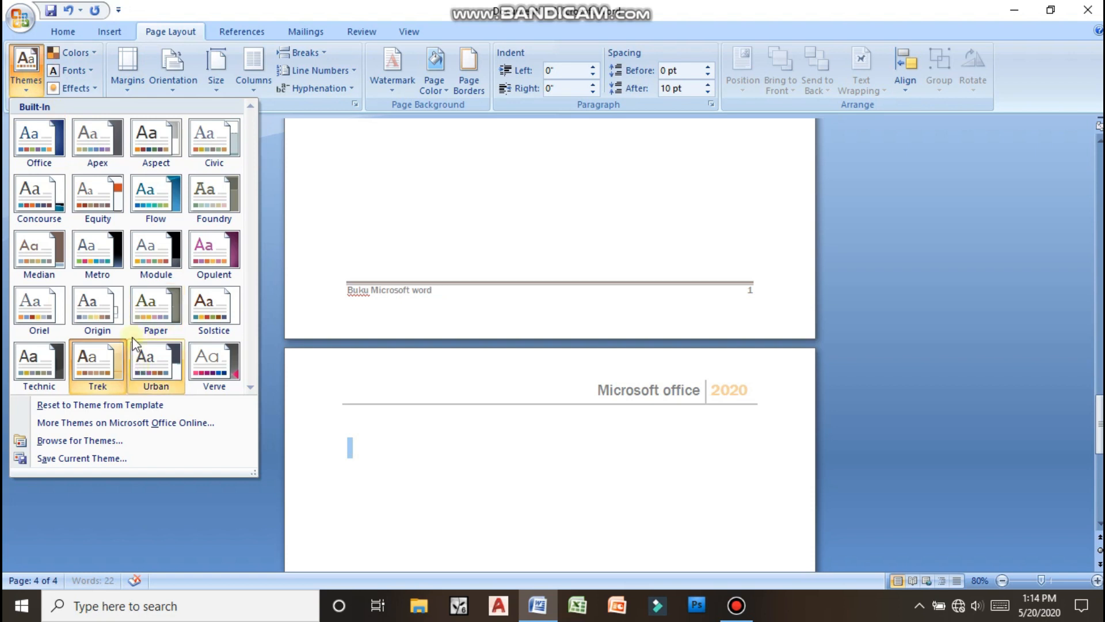
left_click(105, 261)
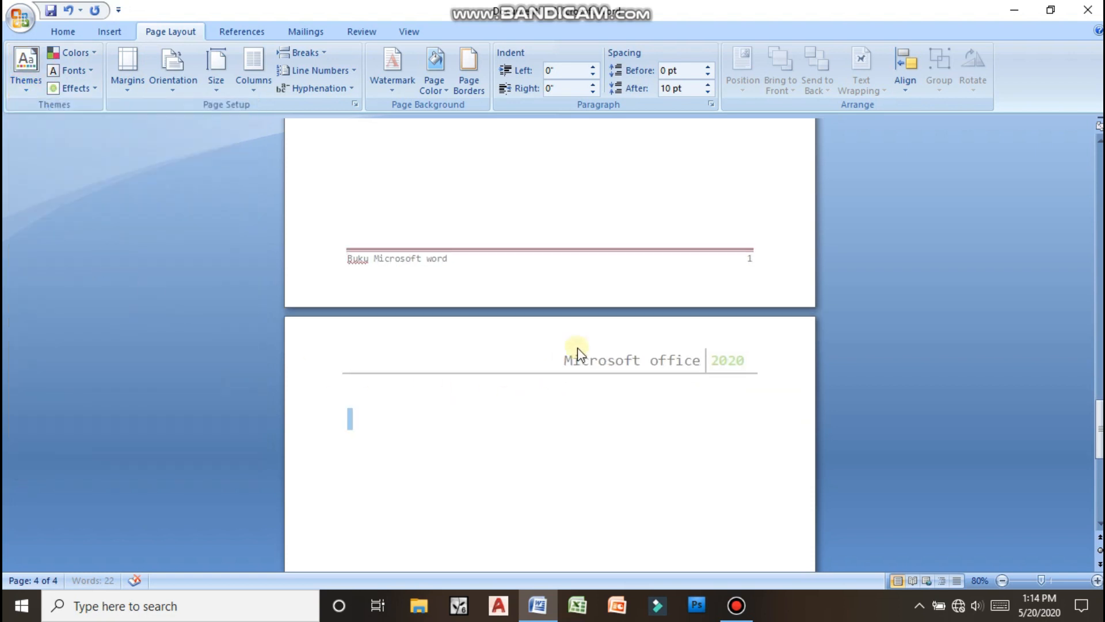
scroll(596, 324, "down", 5)
scroll(596, 325, "down", 5)
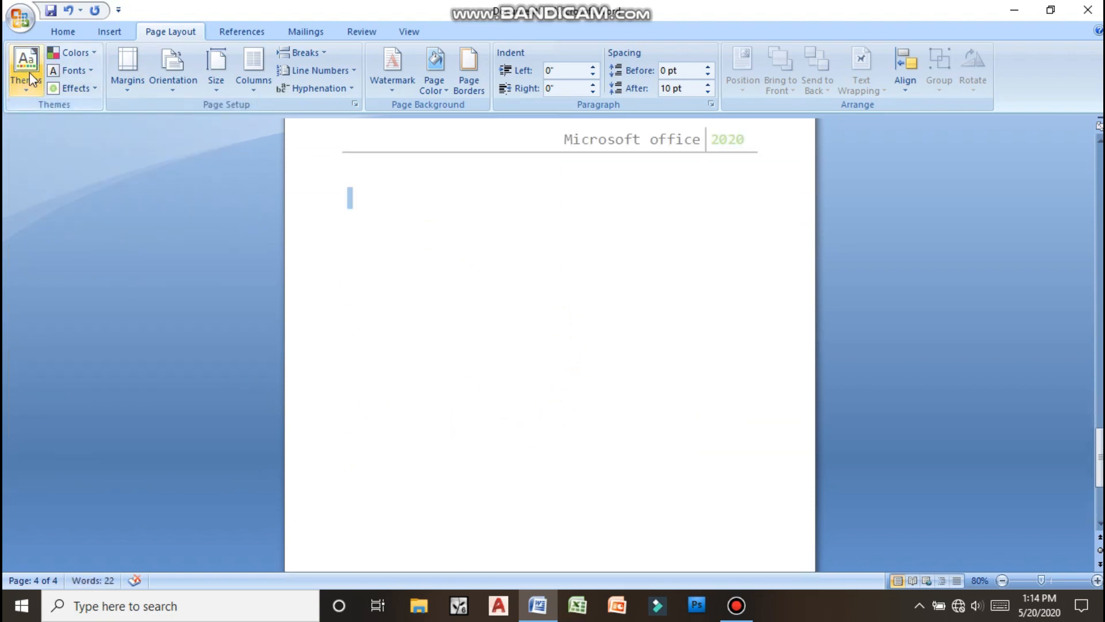
scroll(421, 261, "up", 2)
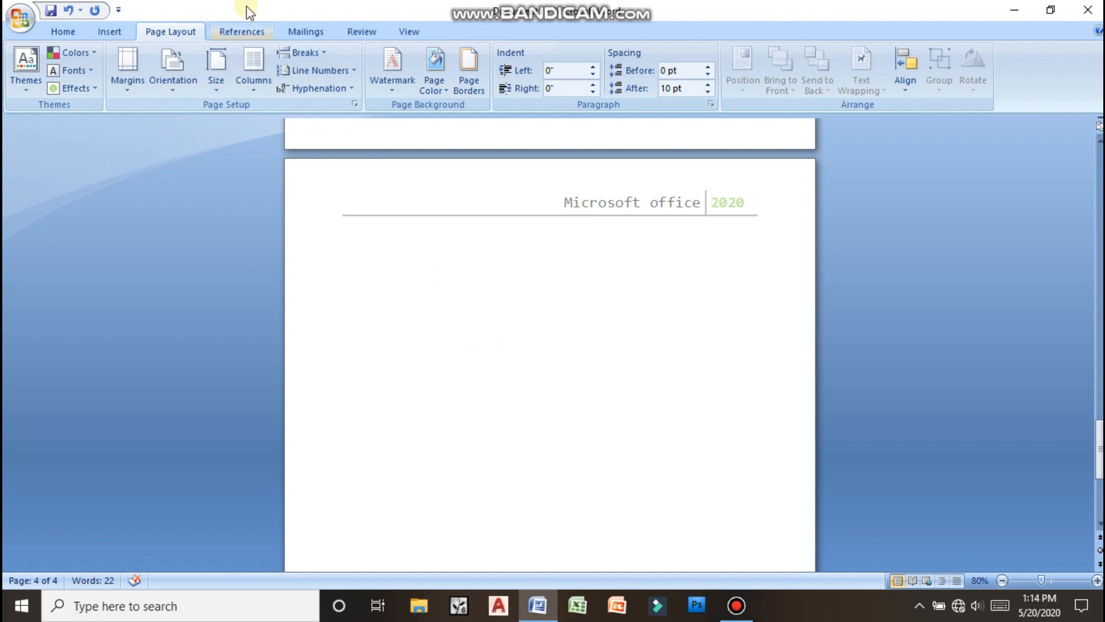
left_click(241, 30)
left_click(296, 31)
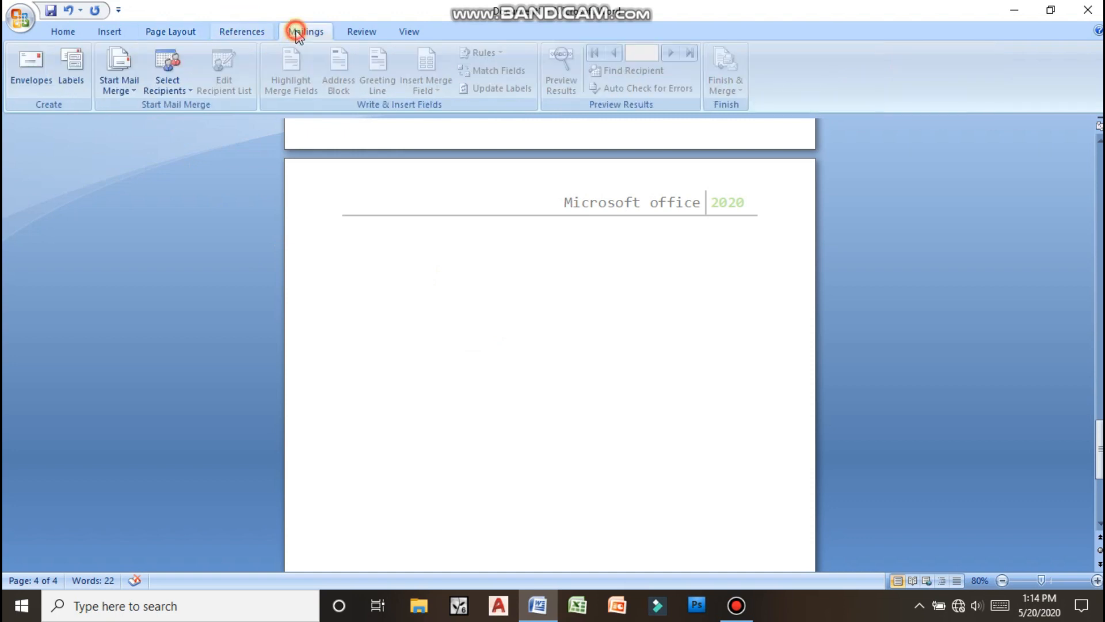
left_click(365, 30)
left_click(397, 32)
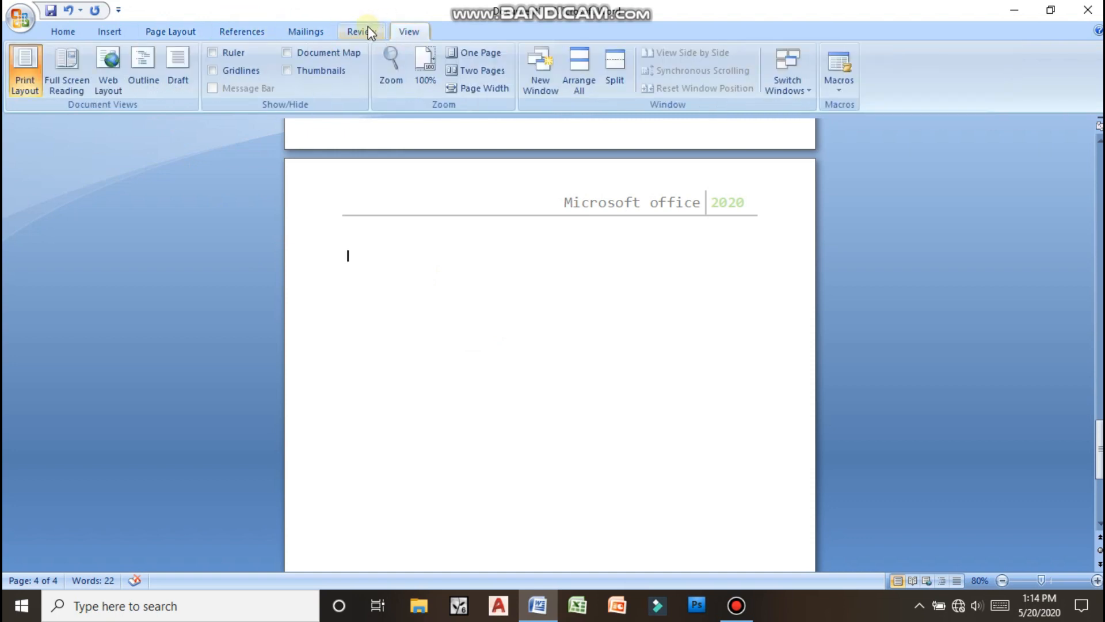
Step: Insert the β symbol at the start of the new page
left_click(108, 33)
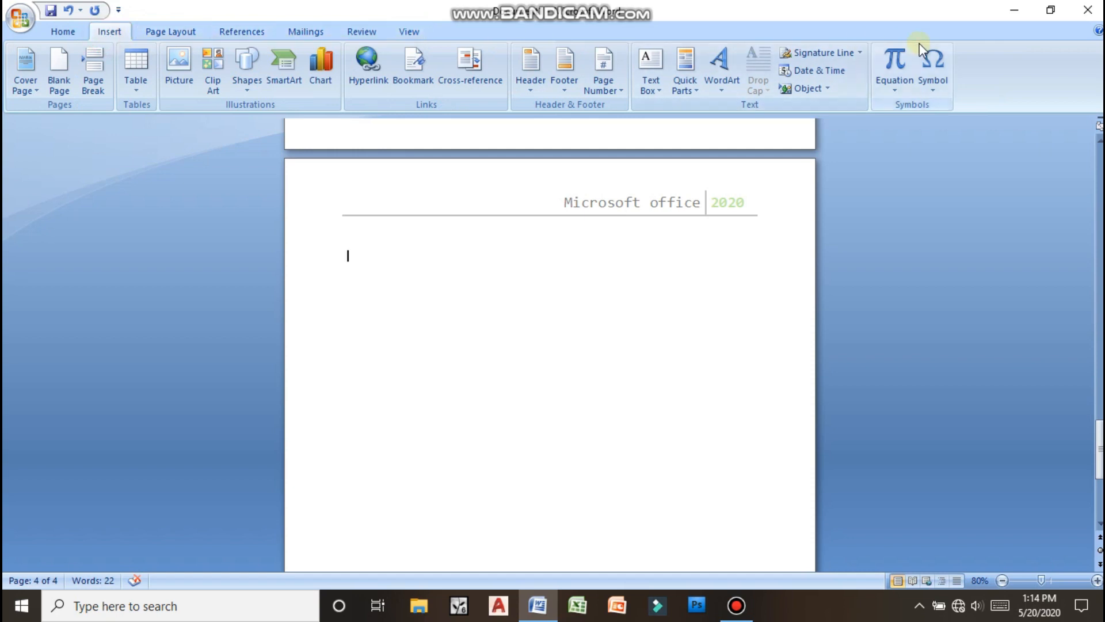
left_click(931, 57)
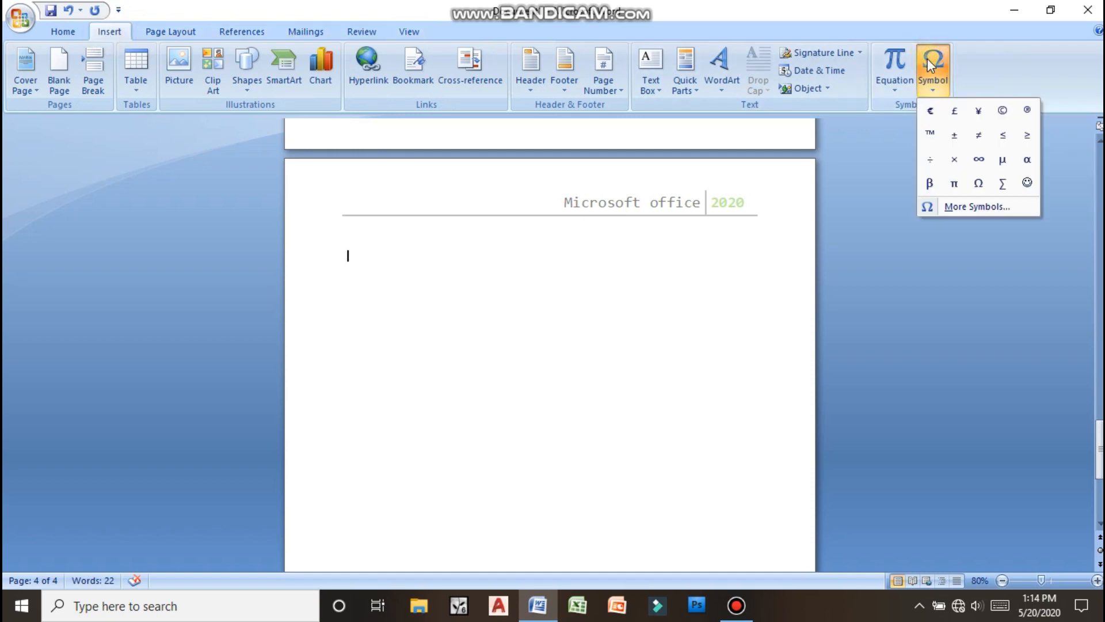
left_click(940, 185)
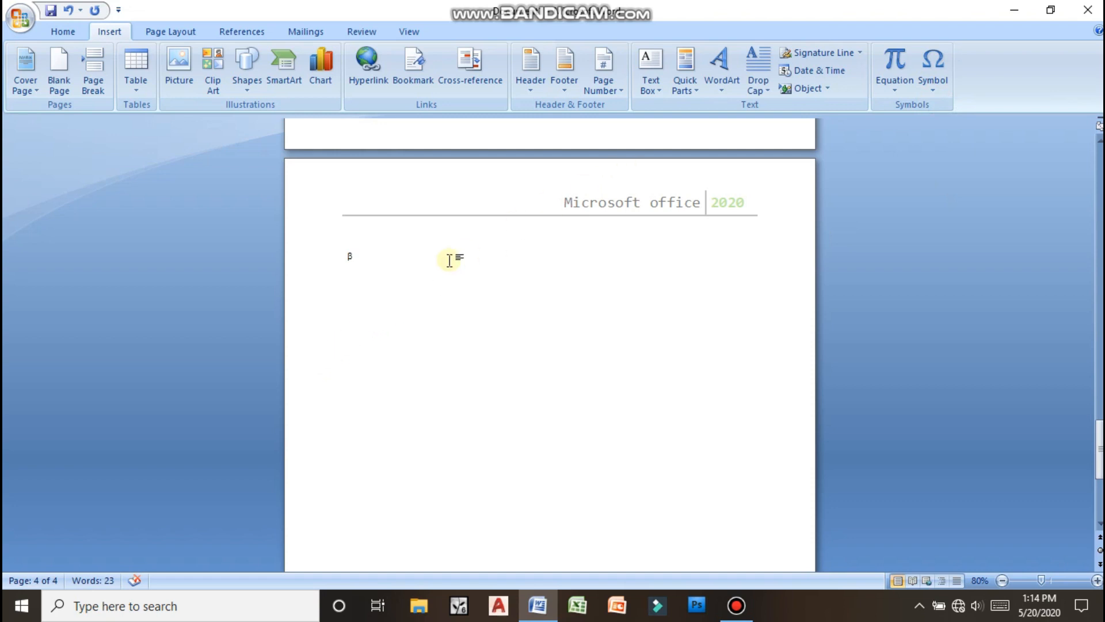
Step: Insert an equation with the common fraction dy/dx right after the β symbol, and leave the equation
left_click(912, 63)
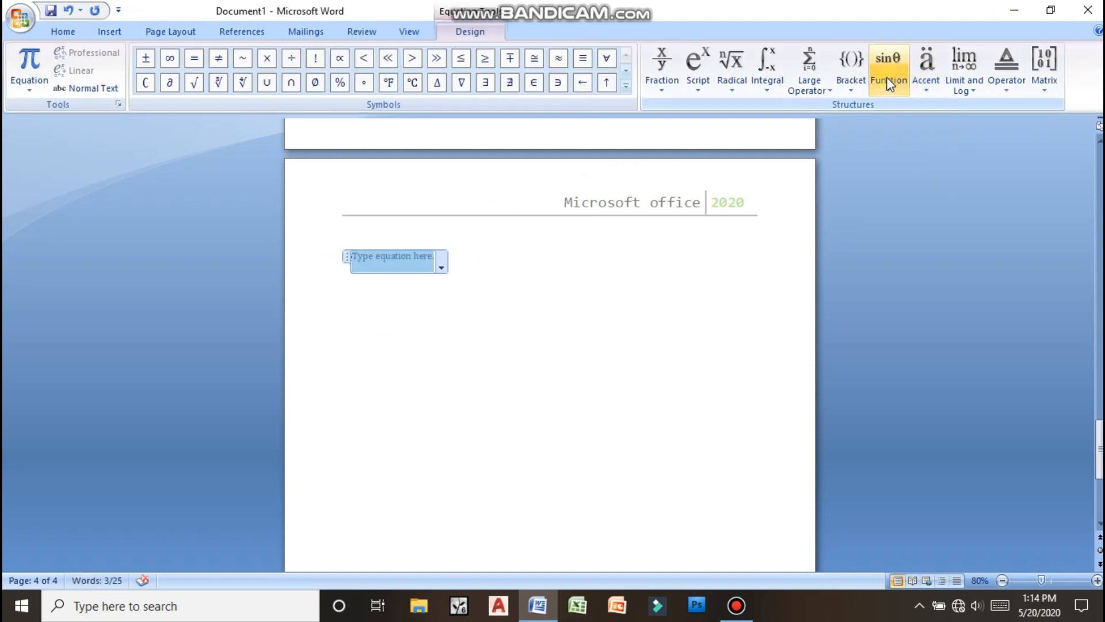
left_click(665, 76)
left_click(682, 259)
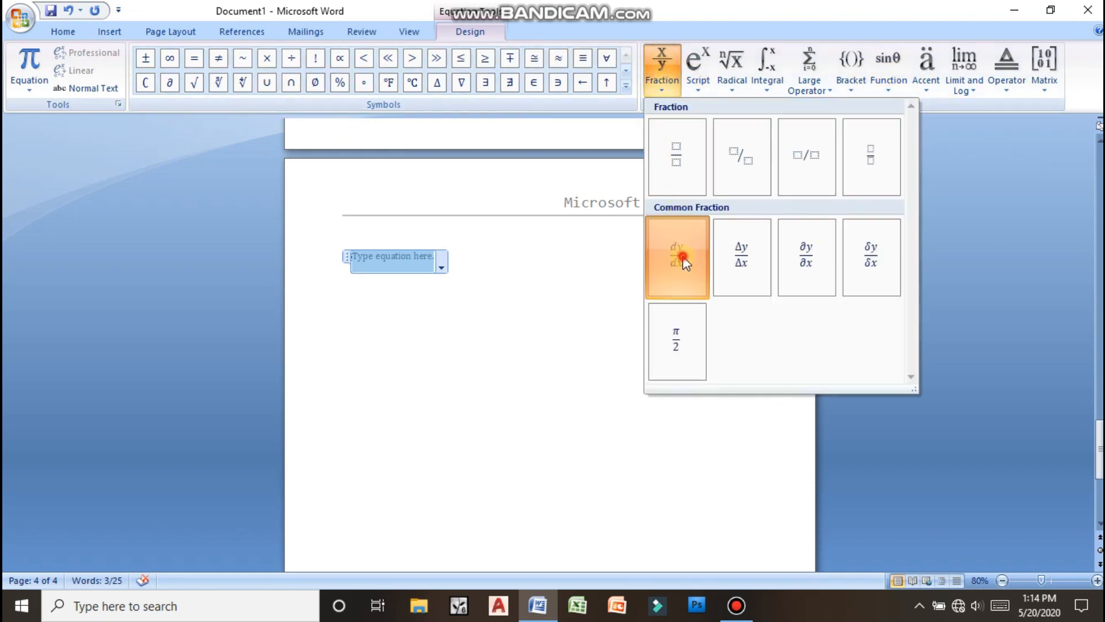
left_click(423, 290)
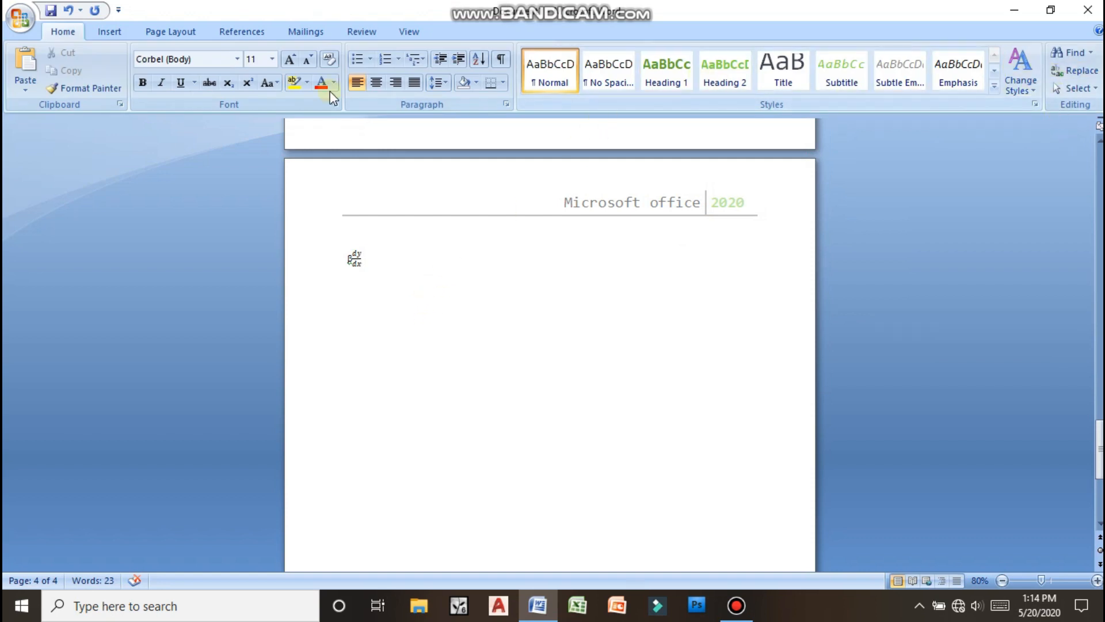
Step: Insert the π symbol and the smiley face symbol after the dy/dx equation
left_click(105, 35)
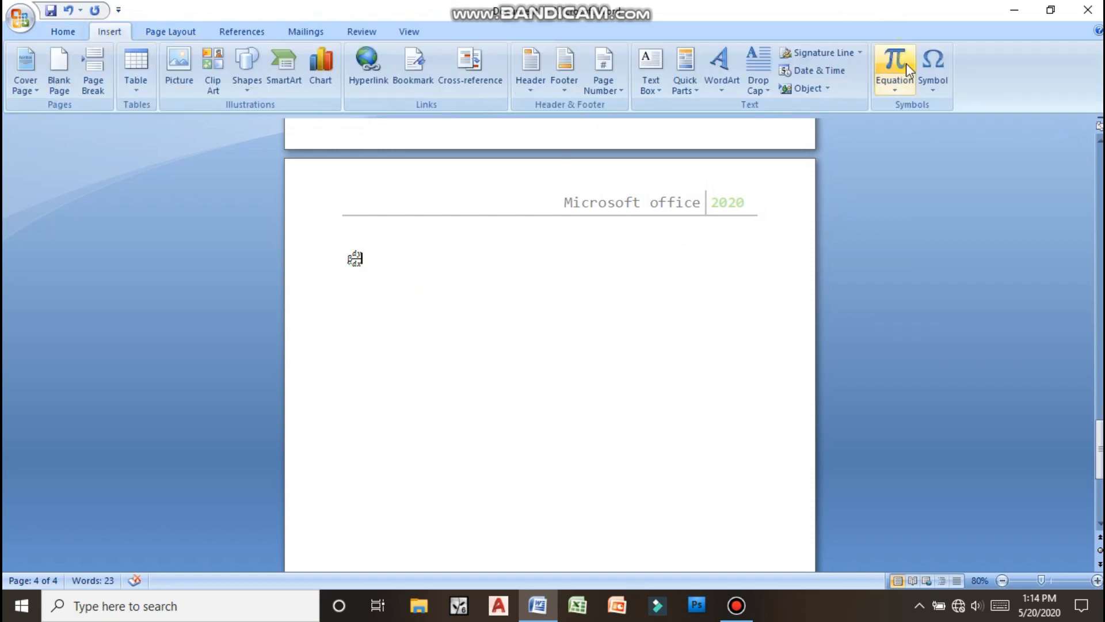
left_click(928, 64)
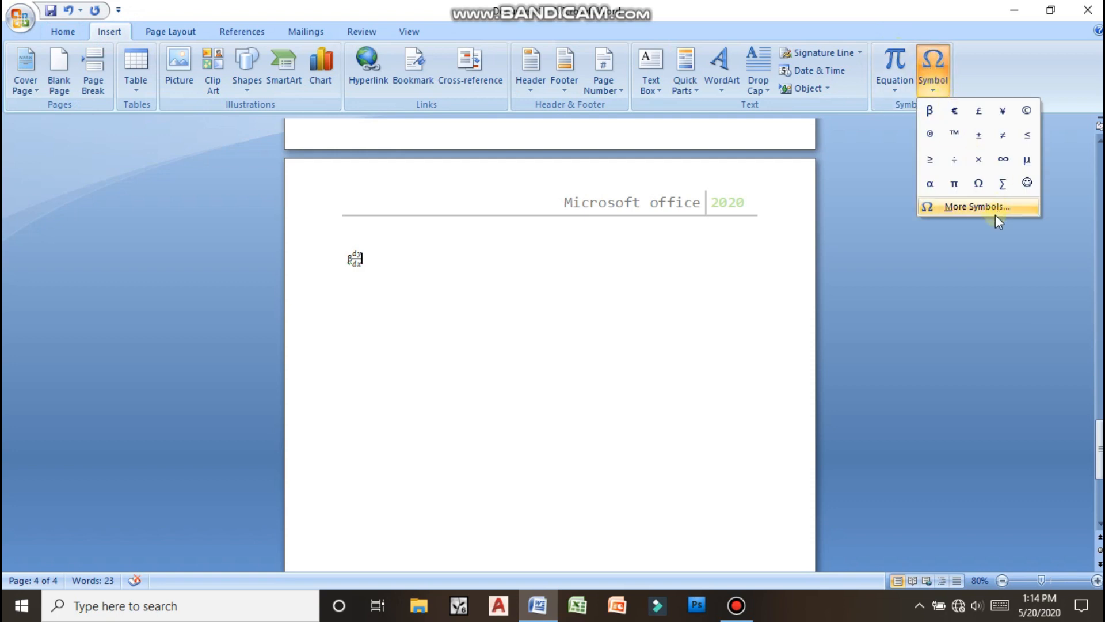
left_click(955, 184)
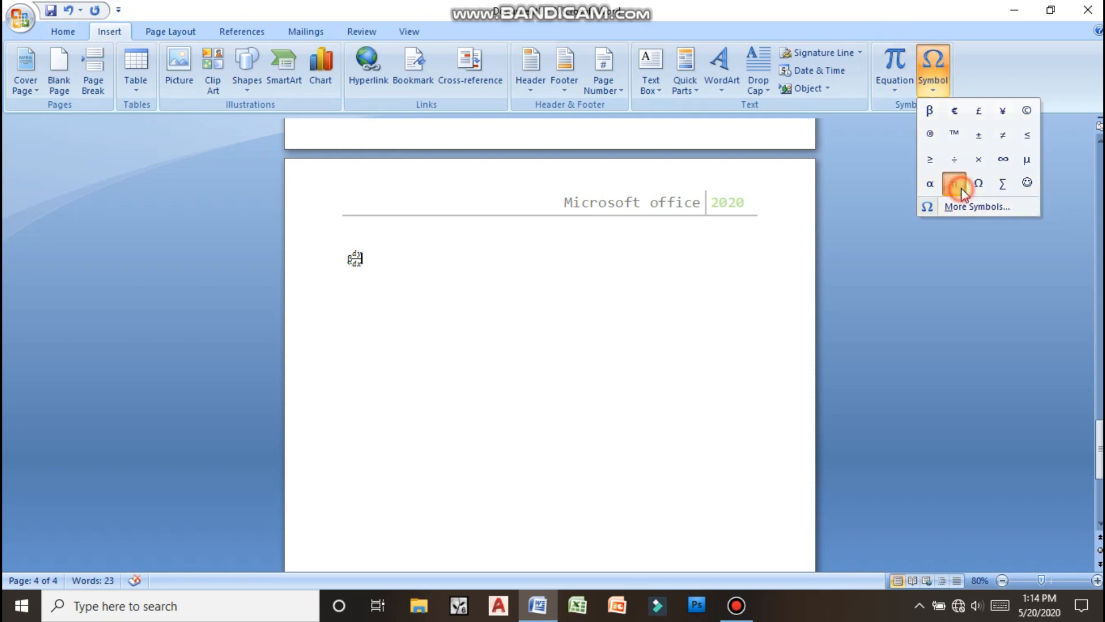
left_click(942, 75)
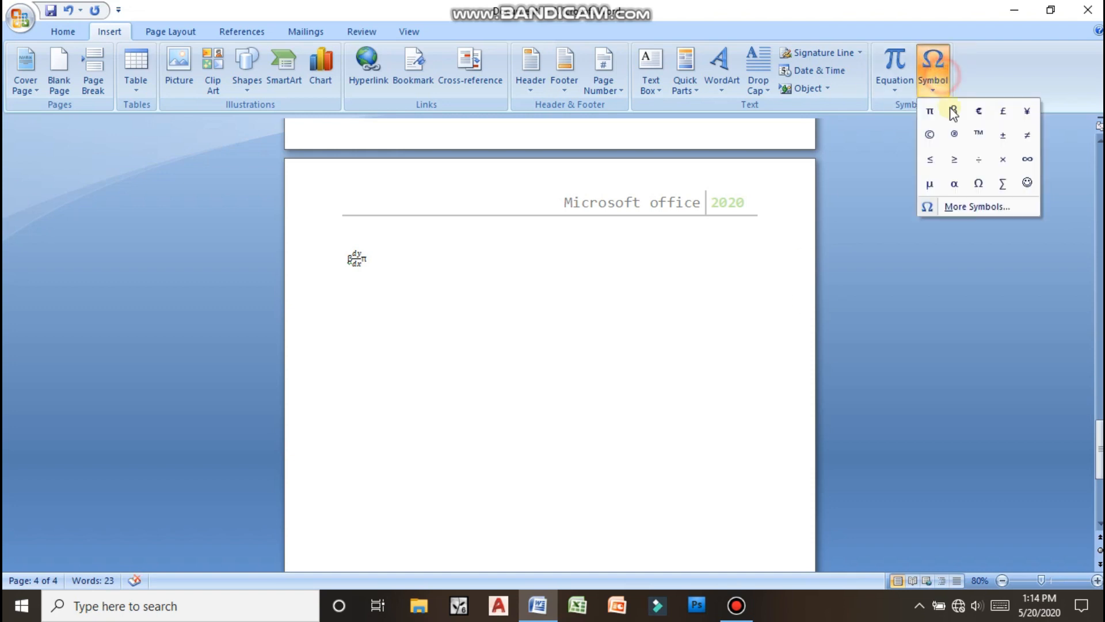
left_click(1024, 180)
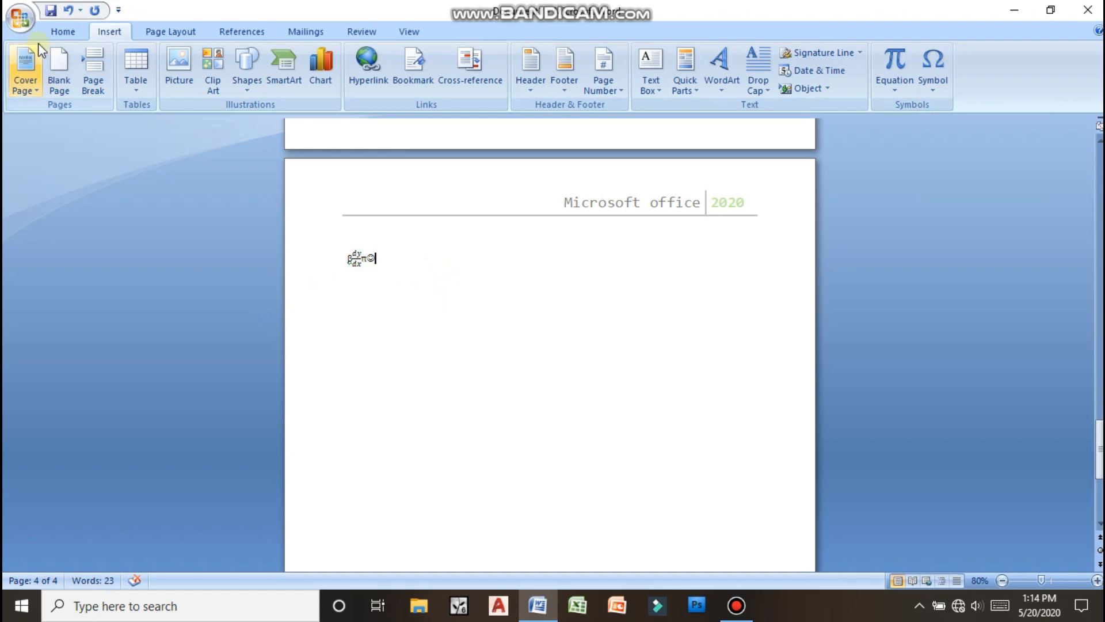
left_click(63, 36)
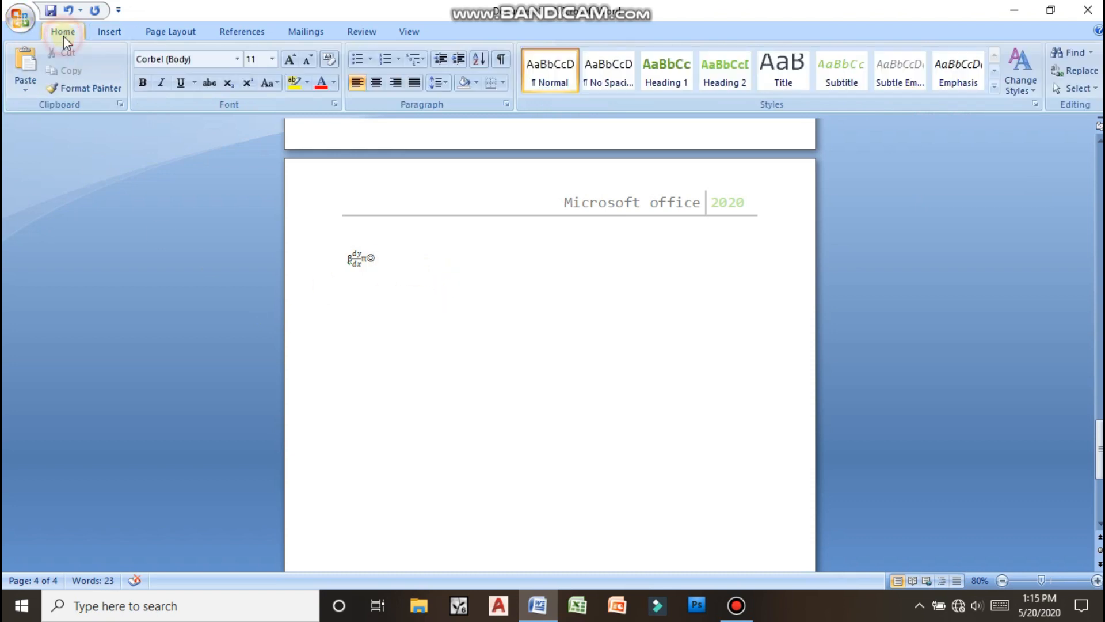
scroll(465, 284, "up", 3)
scroll(465, 284, "down", 3)
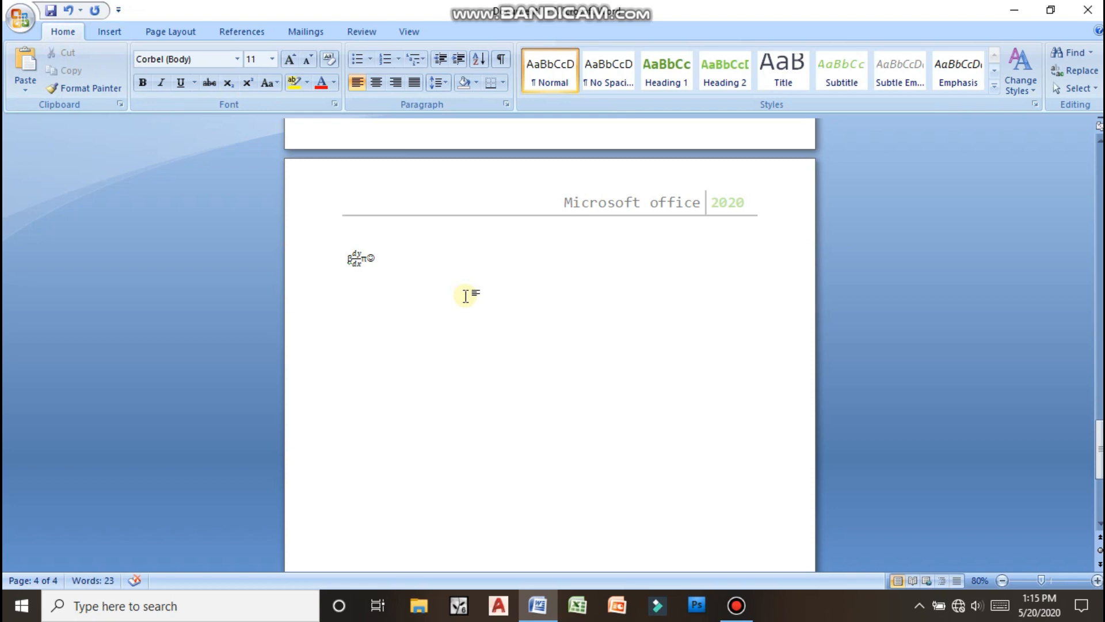
left_click(456, 272)
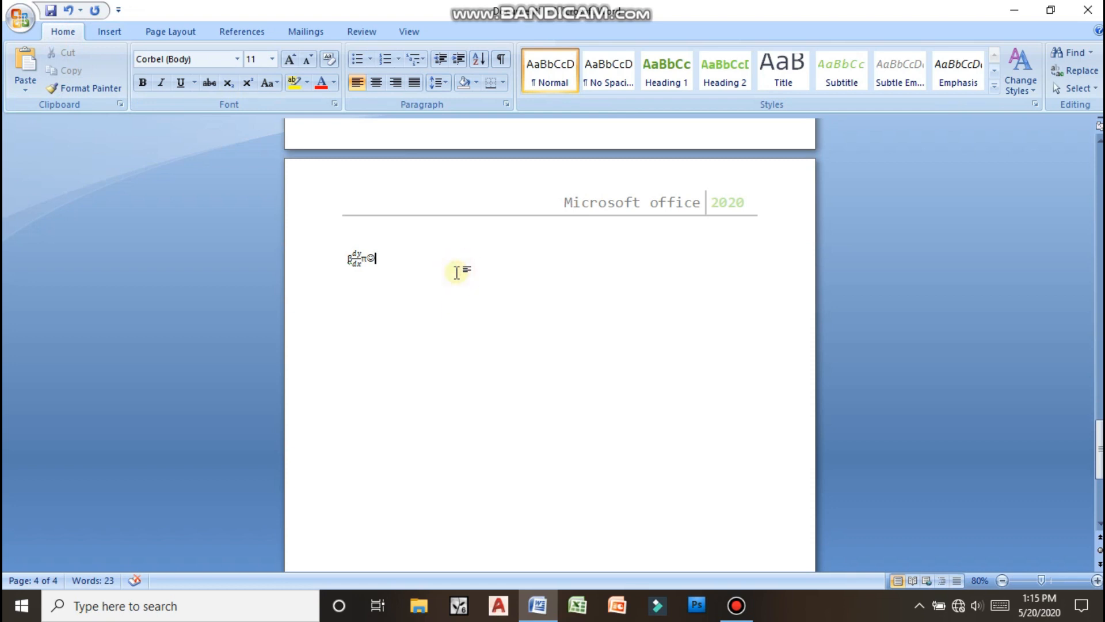